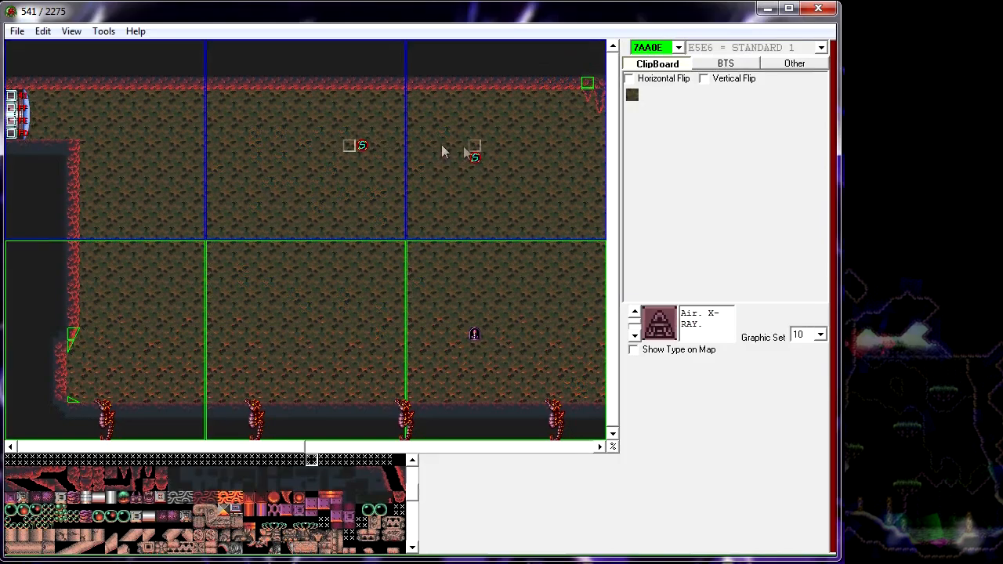
- Select the plain dark solid tile and save the room
drag(296, 449, 167, 467)
click(168, 460)
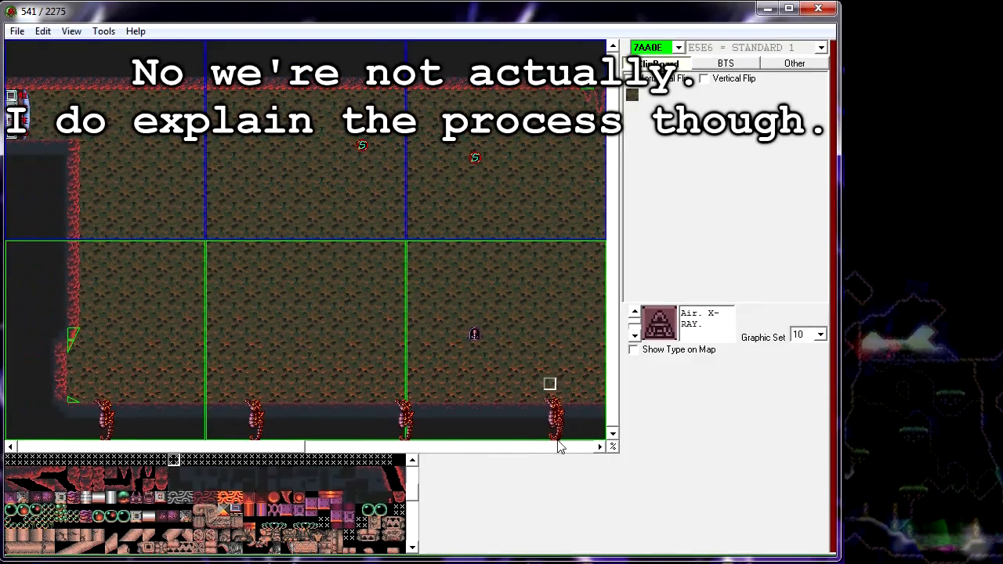
click(16, 31)
click(43, 65)
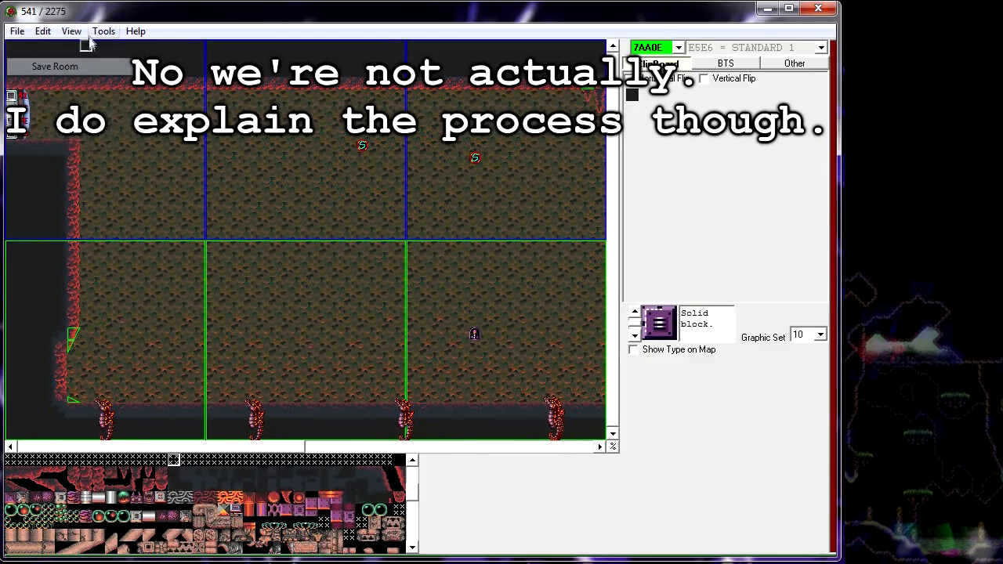
- Open the Scroll Editor for the room with its normal scrolls shown
click(102, 31)
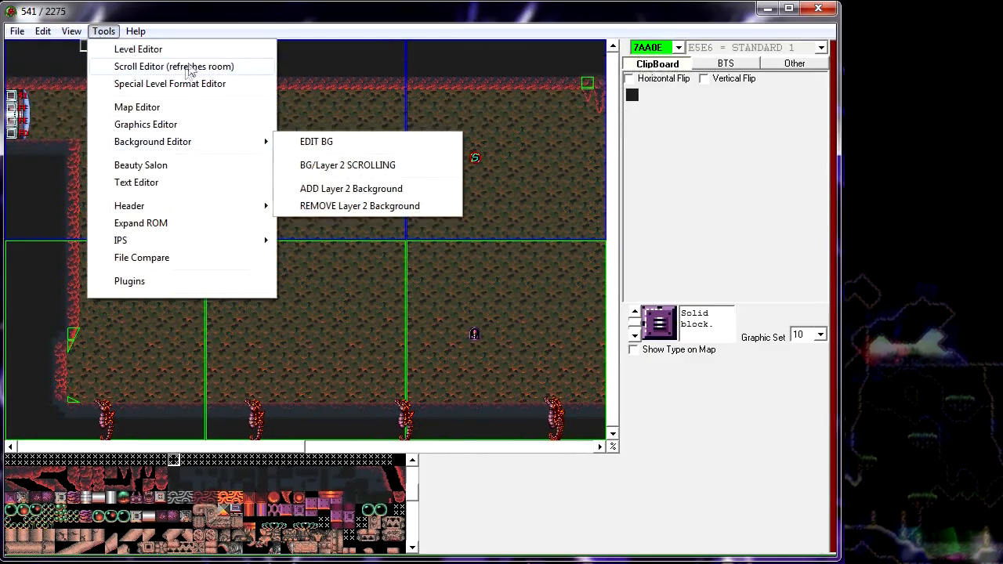
click(163, 66)
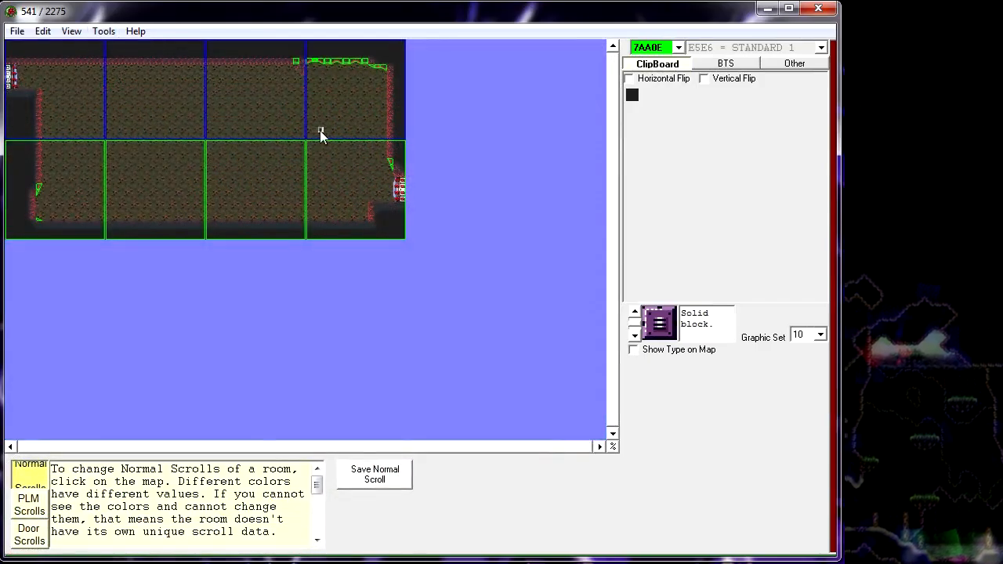
click(103, 32)
click(109, 32)
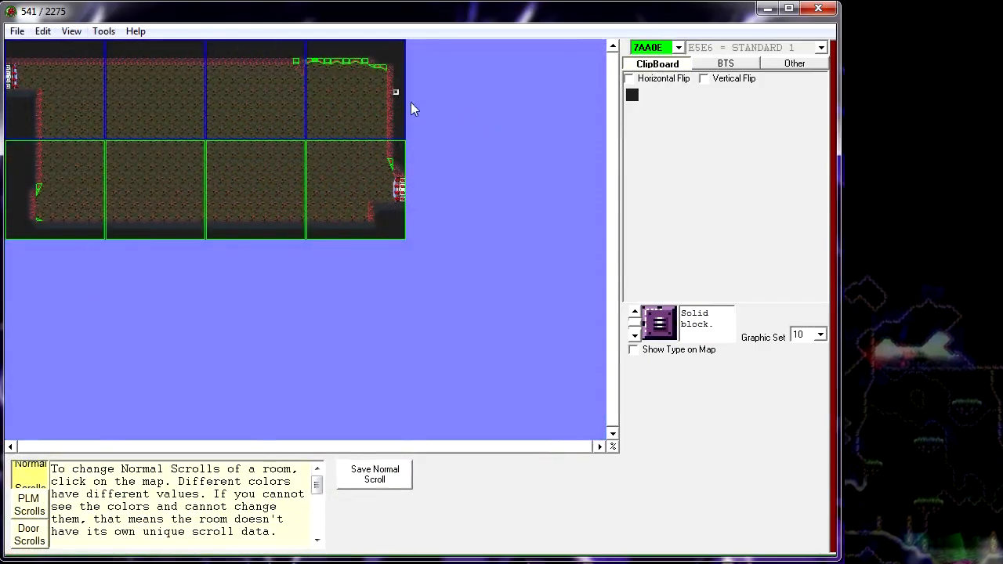
click(110, 31)
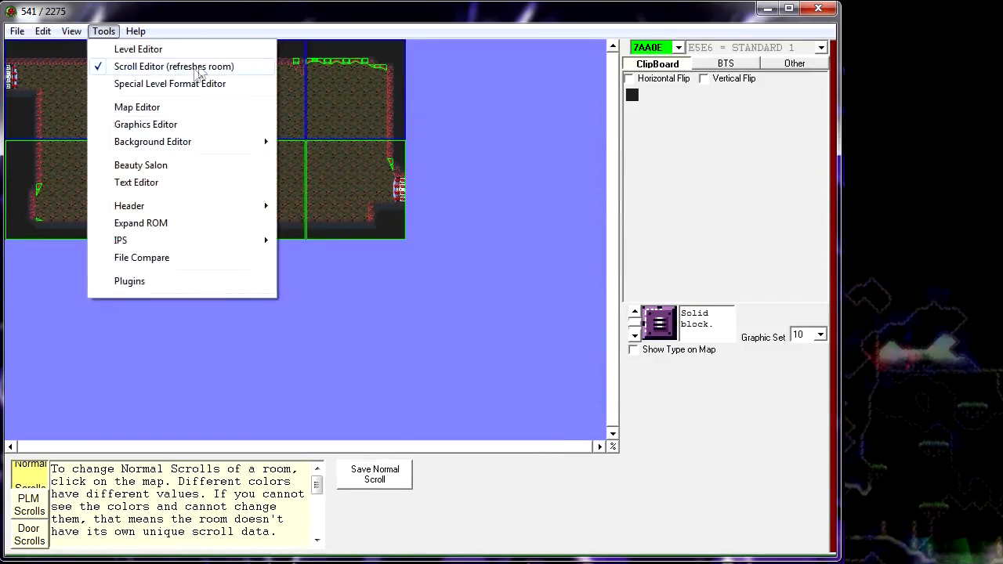
click(103, 31)
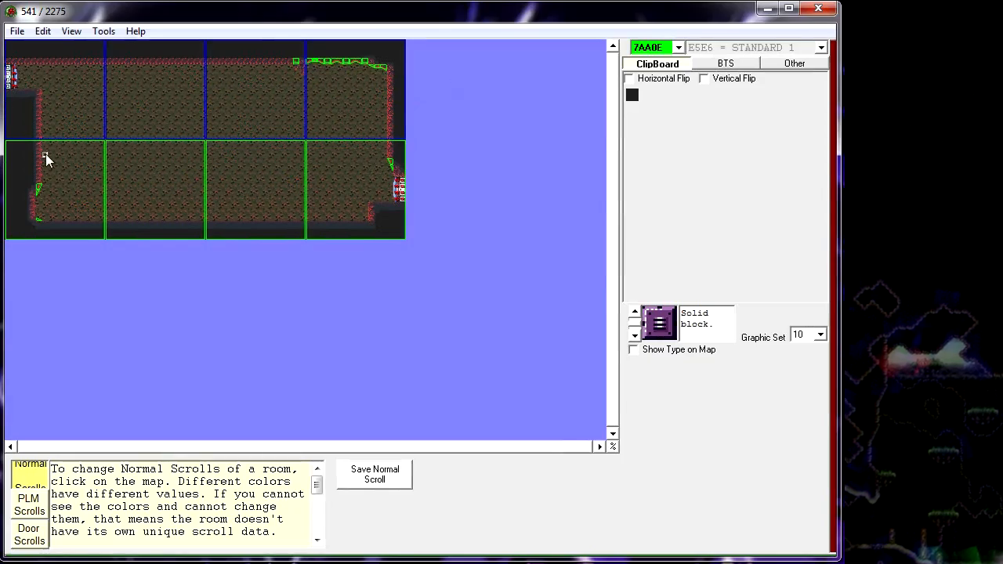
- Cycle the scroll colours of the upper and lower screens in the room's third column
click(254, 177)
click(271, 105)
click(259, 106)
click(257, 155)
click(255, 118)
double_click(270, 203)
click(263, 195)
click(263, 195)
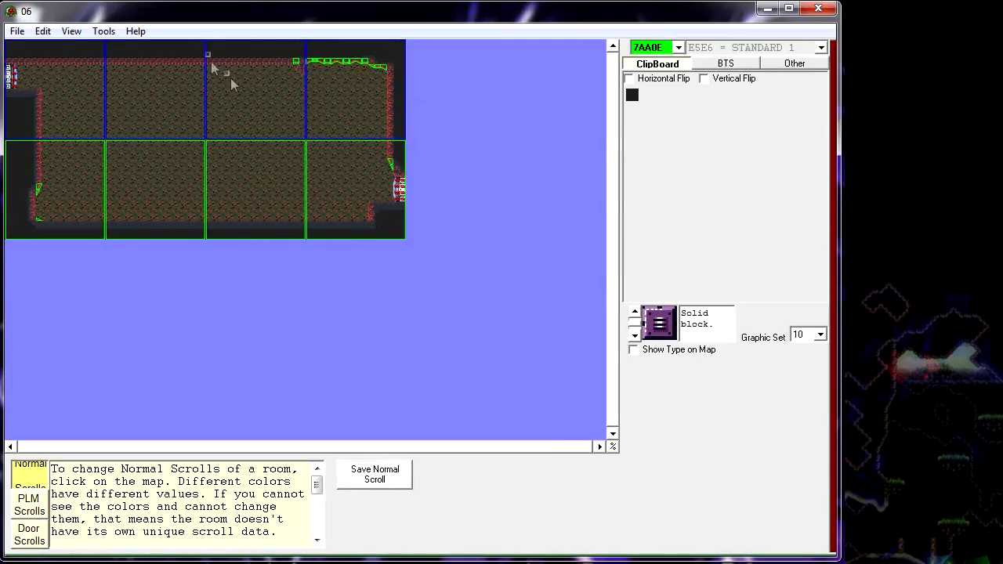
- Set the third and fourth lower screens and the third upper screen to red scrolls, and save the normal scroll
click(327, 184)
double_click(286, 191)
click(286, 191)
click(286, 191)
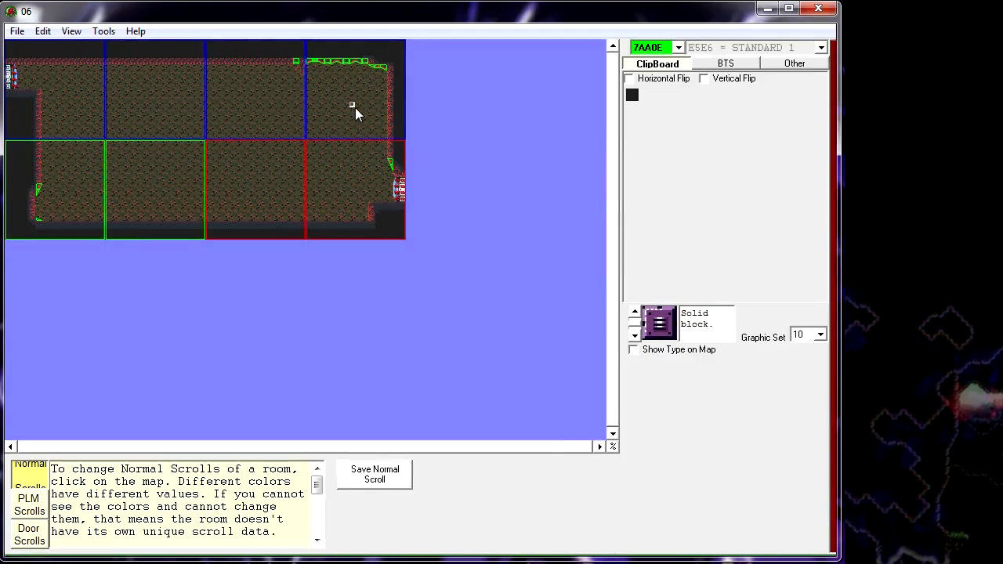
click(253, 87)
click(260, 113)
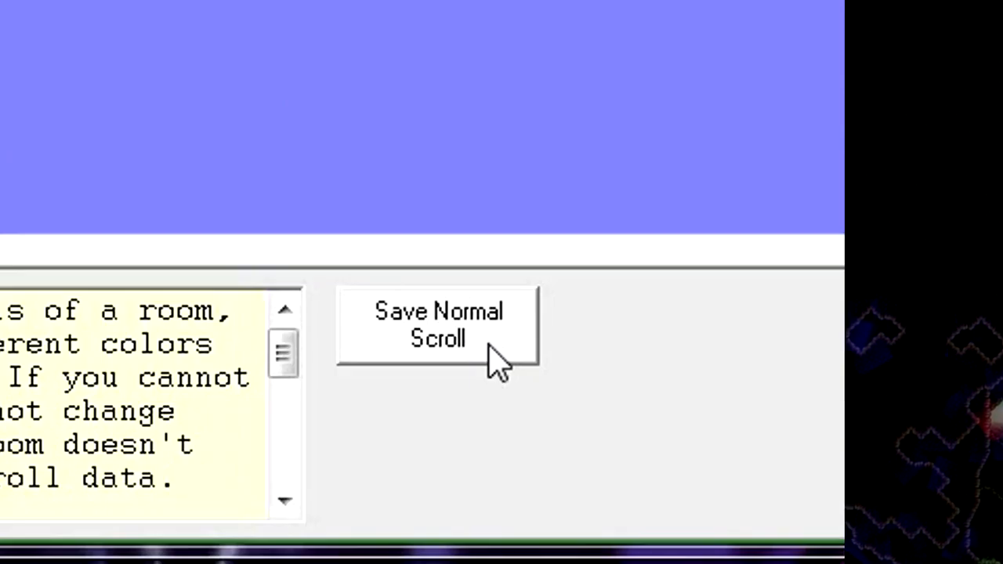
click(489, 346)
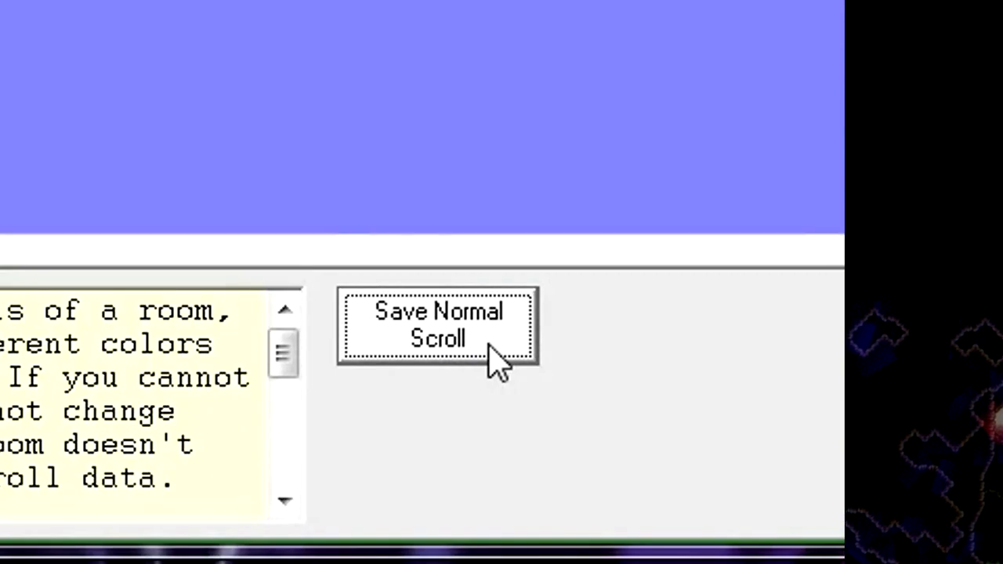
click(129, 6)
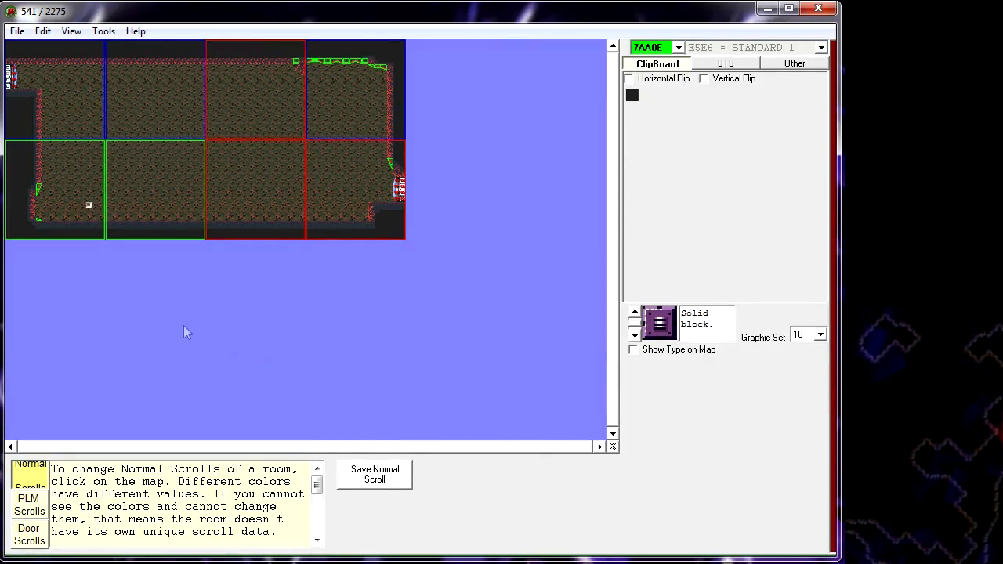
- Return to the level tile view and save the room
click(104, 32)
click(134, 67)
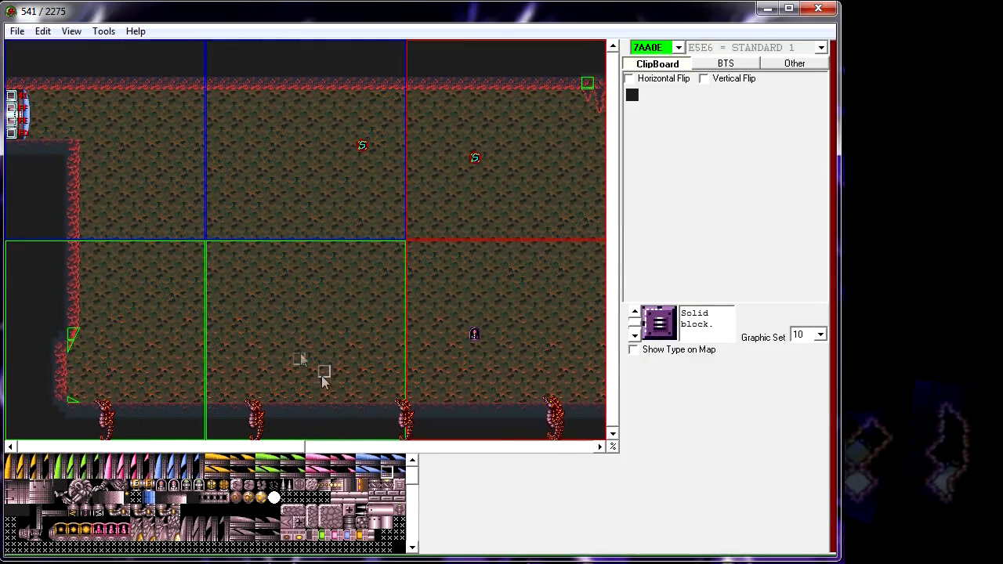
click(17, 31)
click(50, 69)
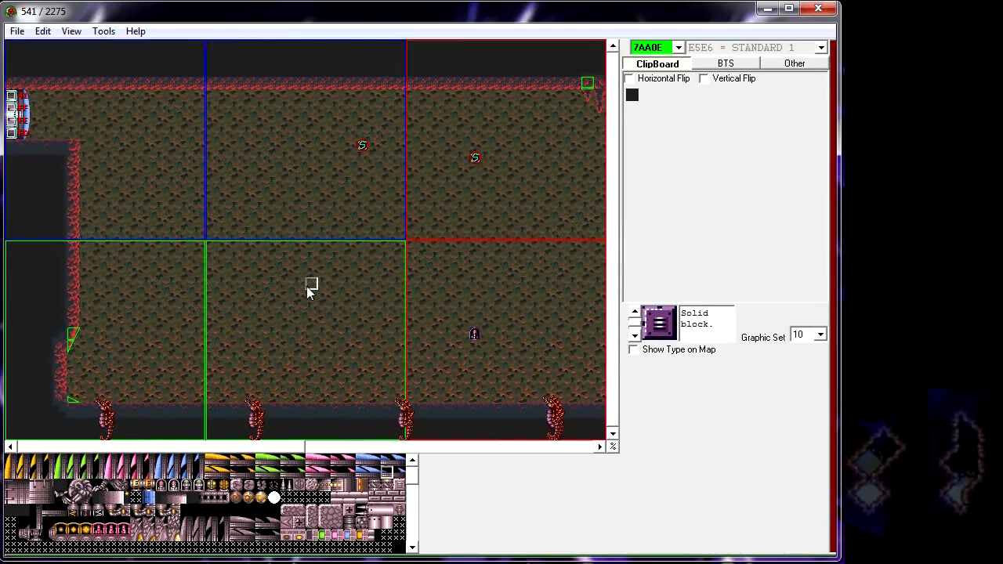
- Draw a solid vertical pipe from the floor to the top of the second lower screen, beside the red scroll, and cap it with a square block
click(395, 449)
drag(395, 449, 170, 466)
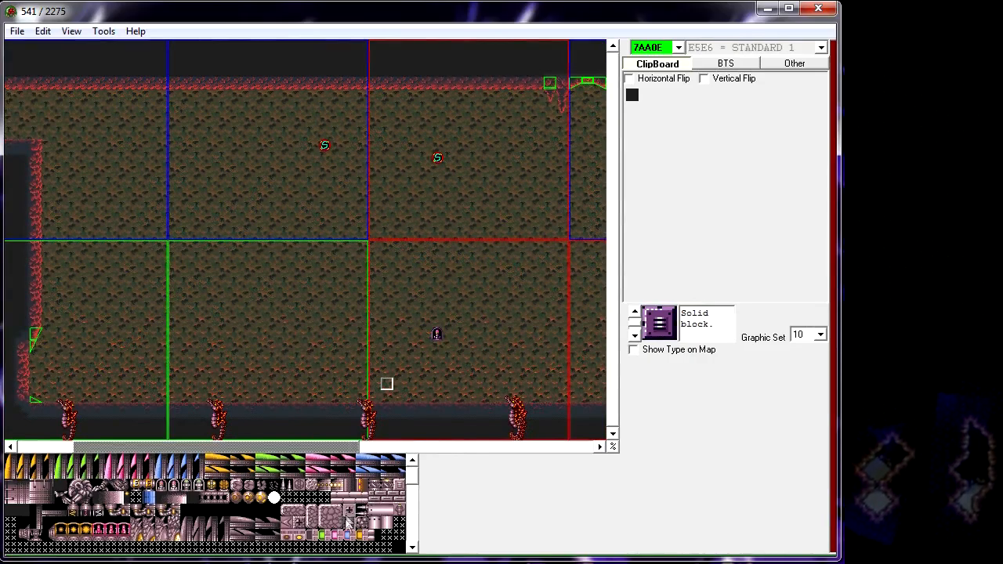
click(349, 524)
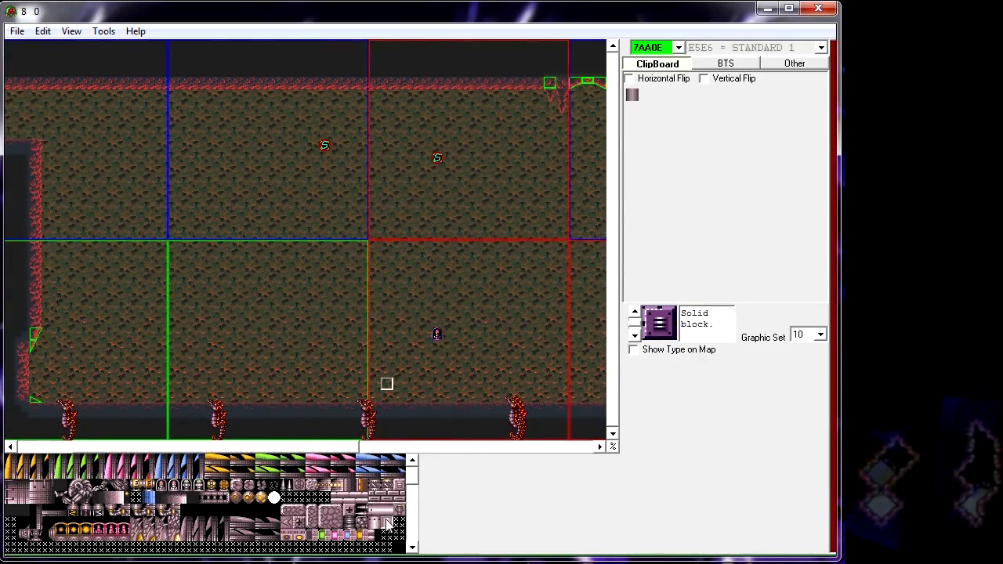
mouse_move(361, 372)
mouse_down()
mouse_move(361, 396)
mouse_move(363, 240)
mouse_up()
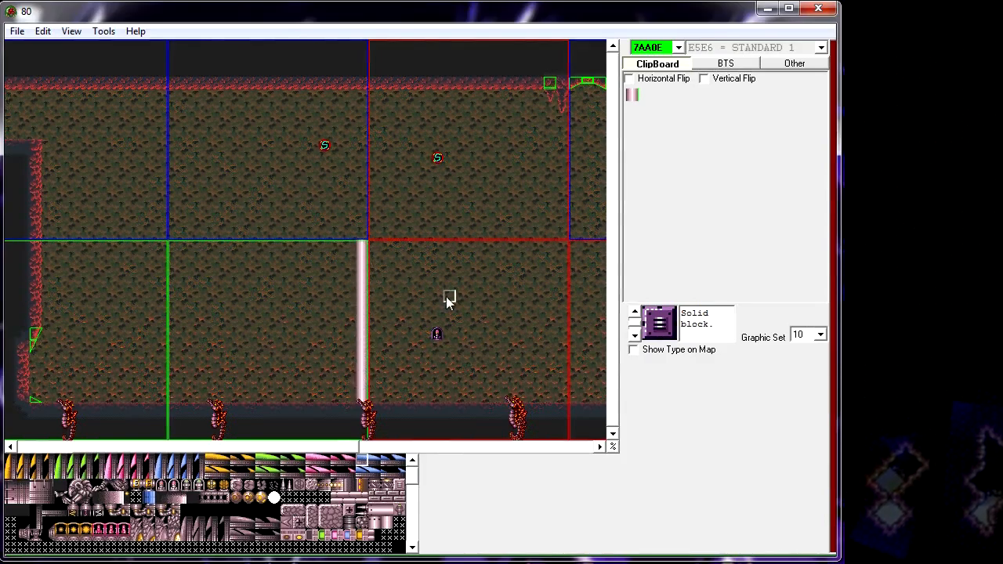
click(401, 487)
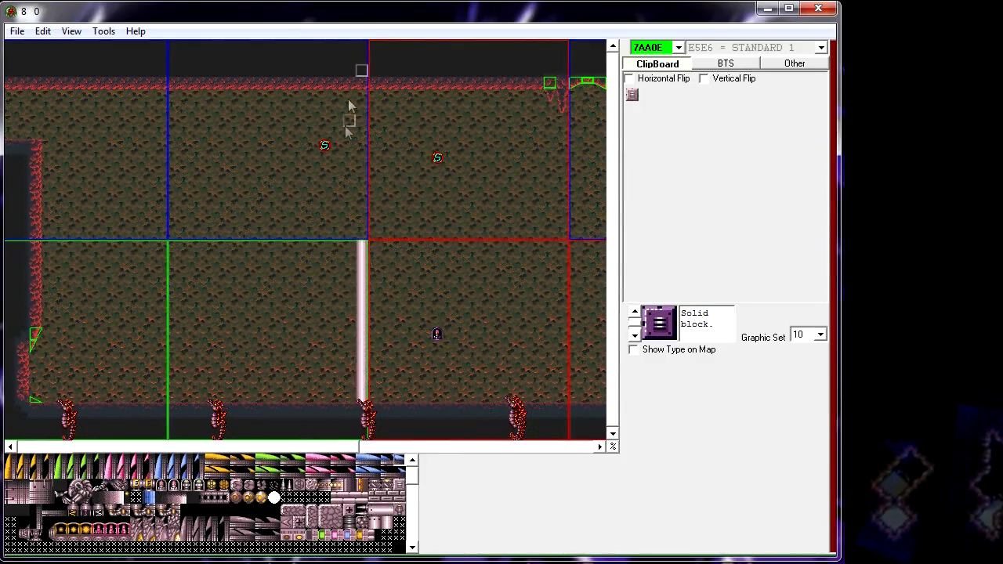
click(362, 233)
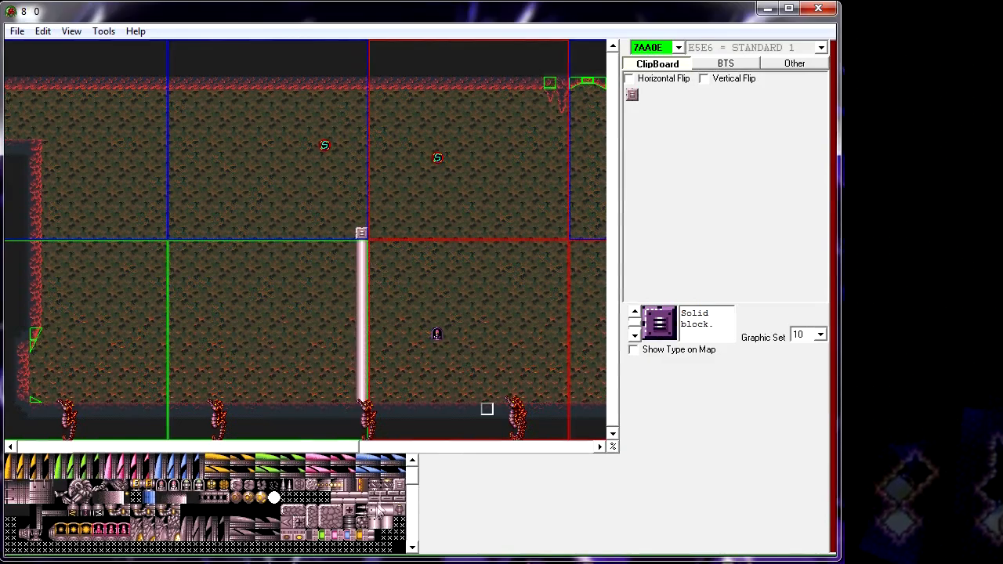
- Extend the vertical pipe and its square cap upward through most of the second upper screen, clearing the excess at its top
mouse_move(364, 232)
mouse_down()
mouse_move(364, 241)
mouse_move(362, 209)
mouse_up()
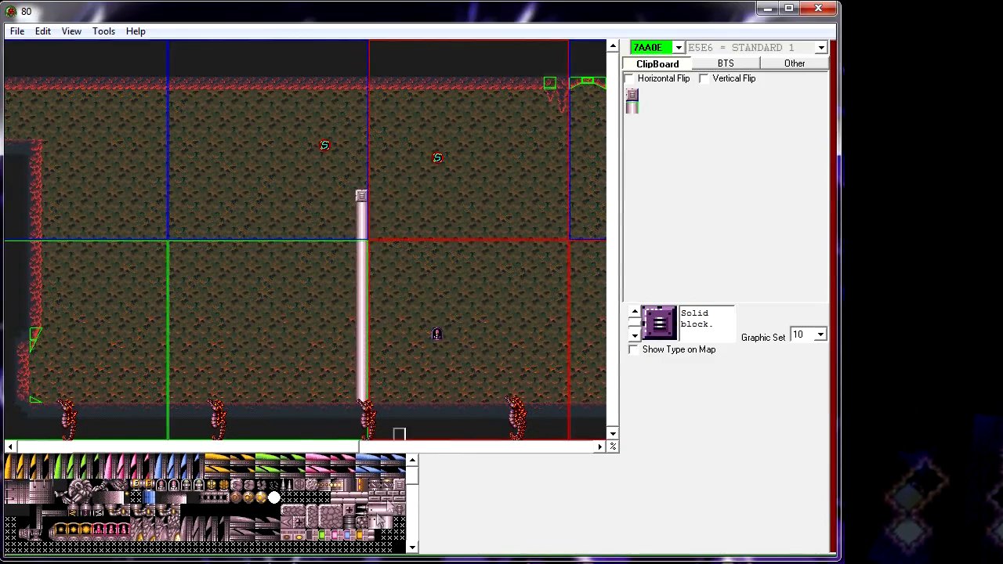
drag(361, 185, 358, 134)
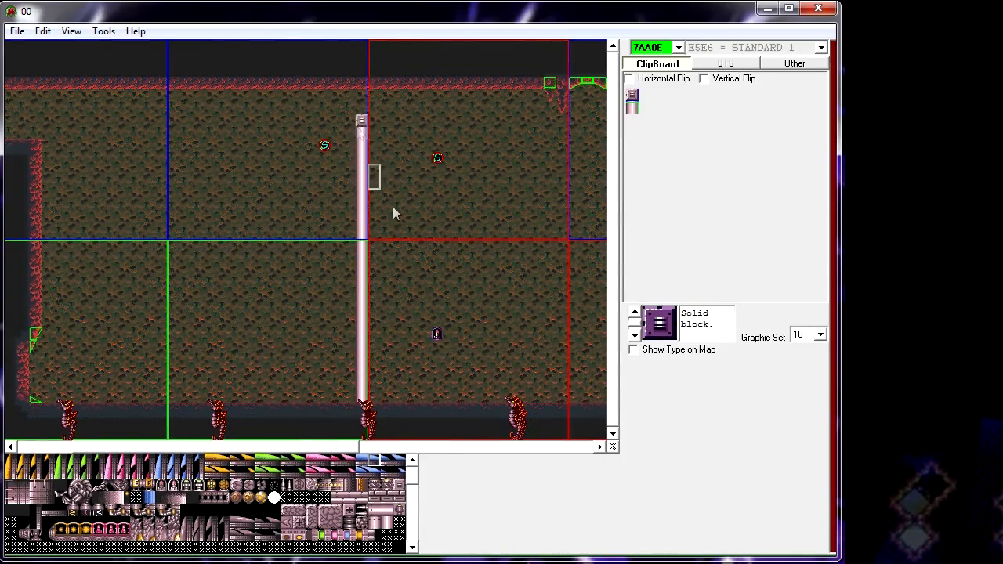
right_click(374, 124)
click(374, 124)
- Run a solid horizontal pipe from the column's cap across the third upper screen into the fourth, ending it with a square block
click(387, 470)
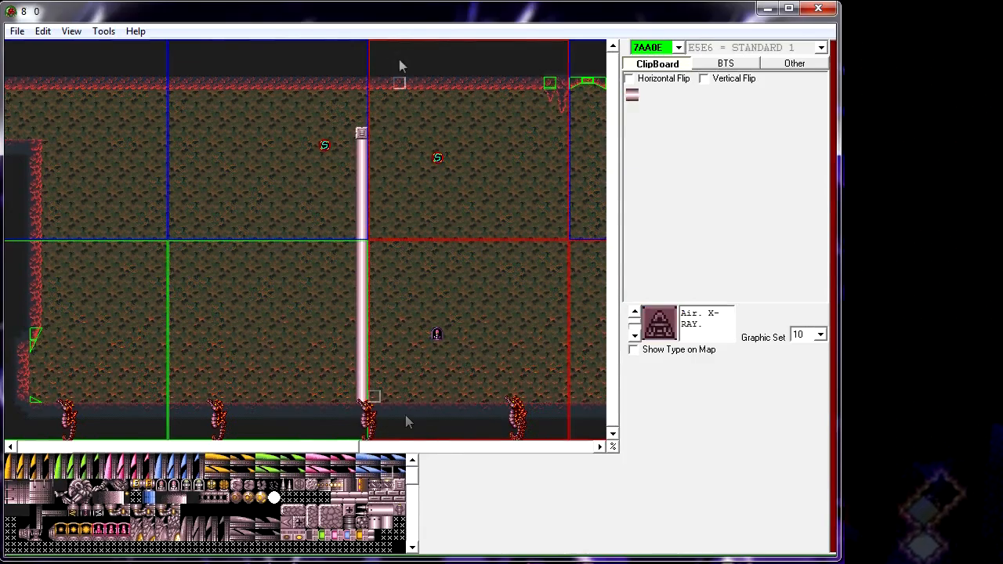
drag(373, 138, 574, 138)
click(586, 447)
drag(424, 135, 438, 134)
right_click(188, 135)
right_click(199, 135)
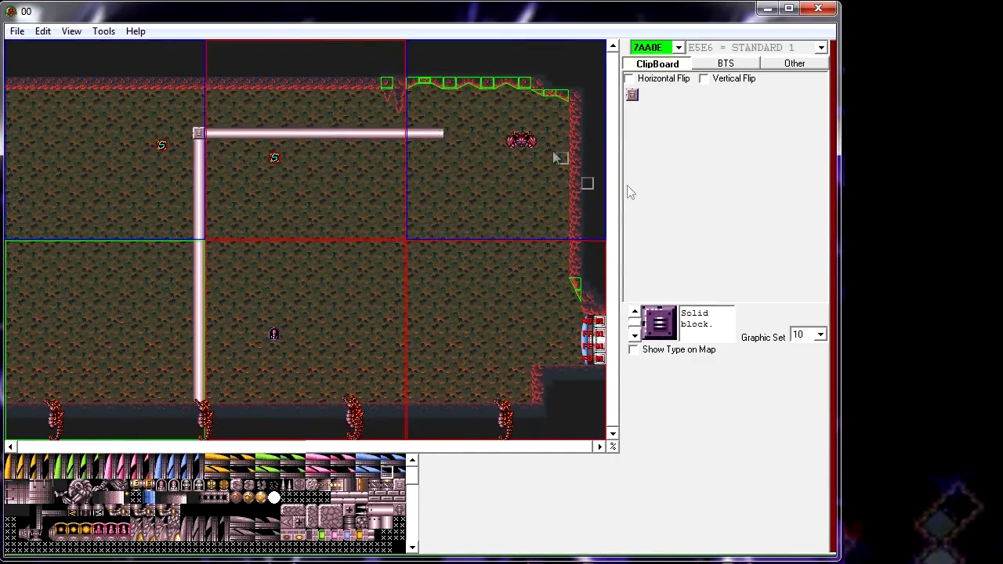
click(449, 135)
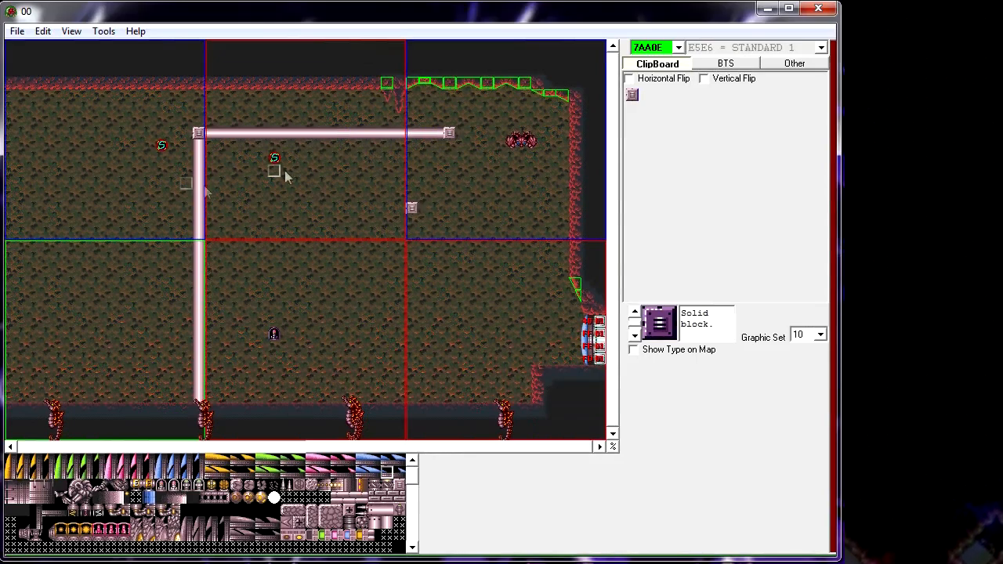
- Draw a lower horizontal pipe from the square block in the fourth upper screen to the rock wall, and save the room
right_click(412, 134)
mouse_move(429, 213)
mouse_down()
mouse_move(557, 200)
mouse_move(529, 209)
mouse_up()
right_click(493, 173)
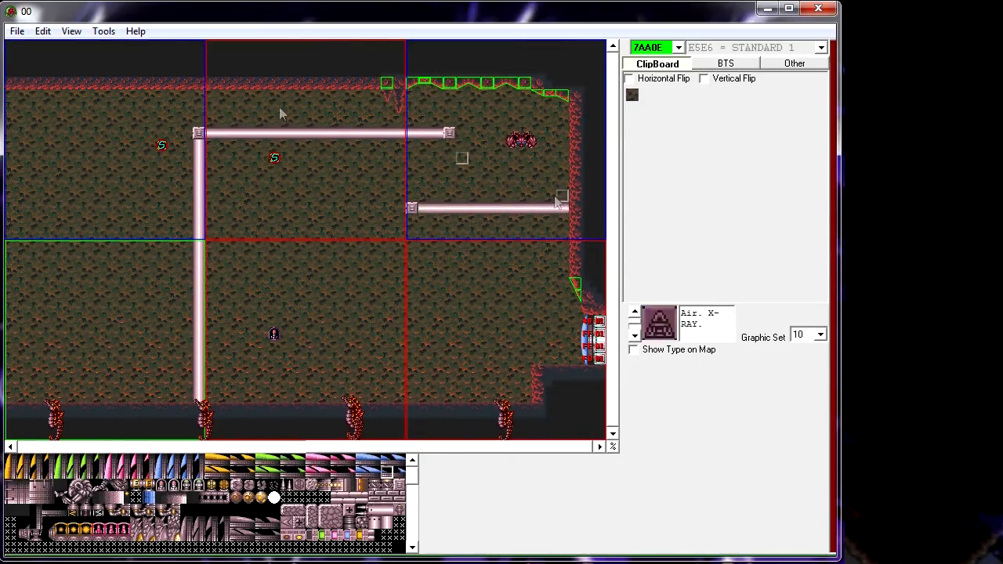
click(17, 31)
click(48, 68)
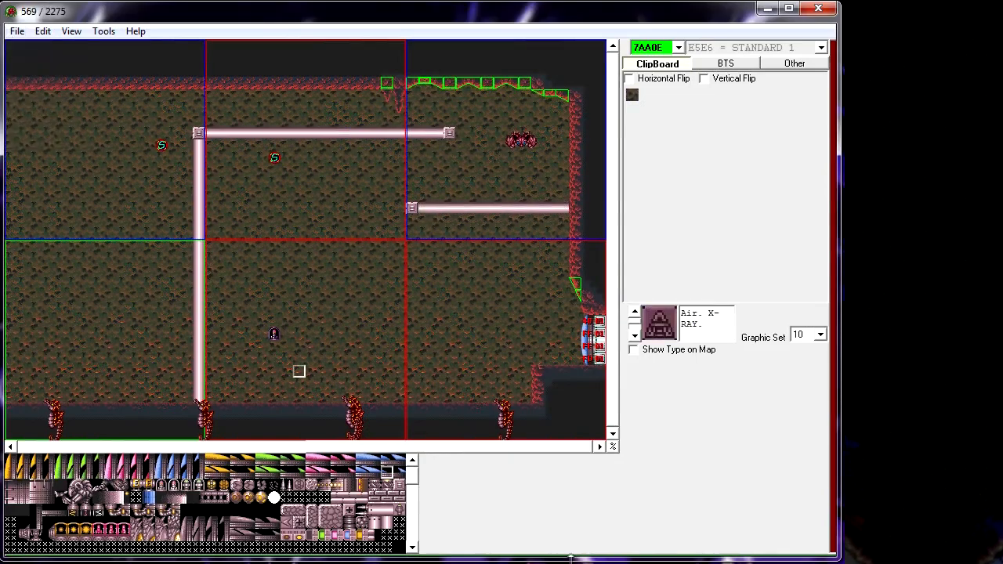
- Switch to Snes9X, fast-forward through the startup, and take Samus across the room to the vertical pipe
drag(544, 446, 344, 446)
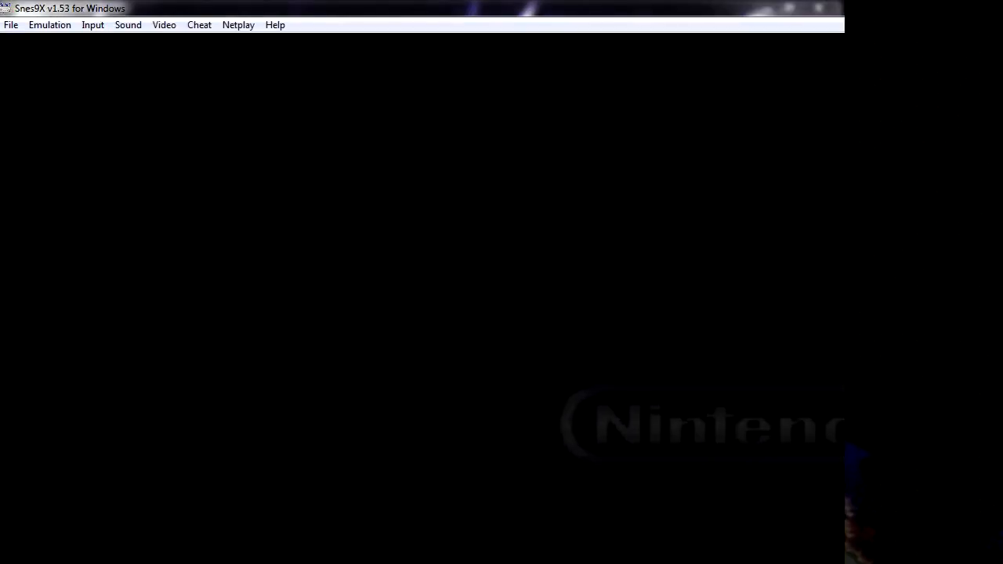
key(Tab)
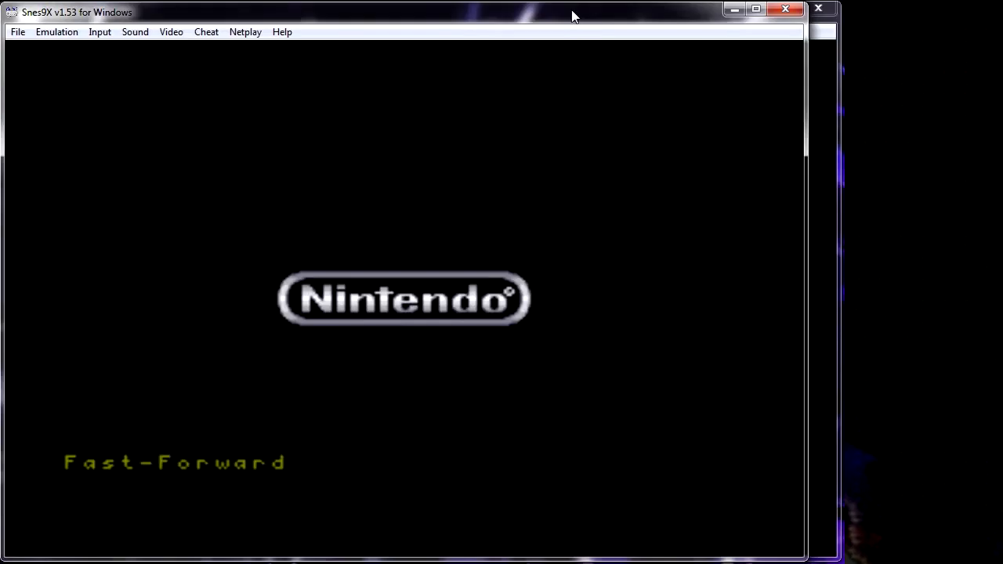
key(Right)
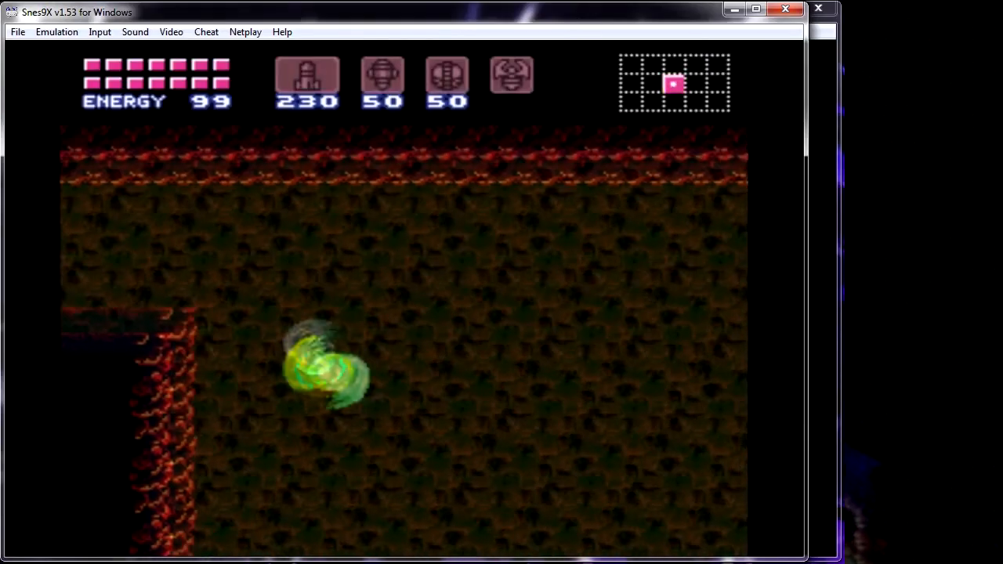
key(Right)
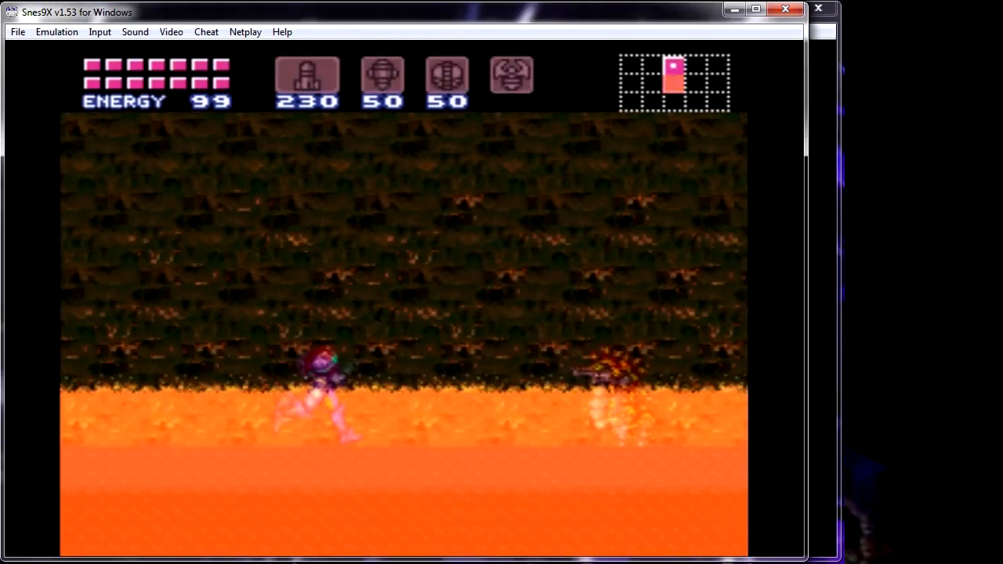
key(v)
key(v)
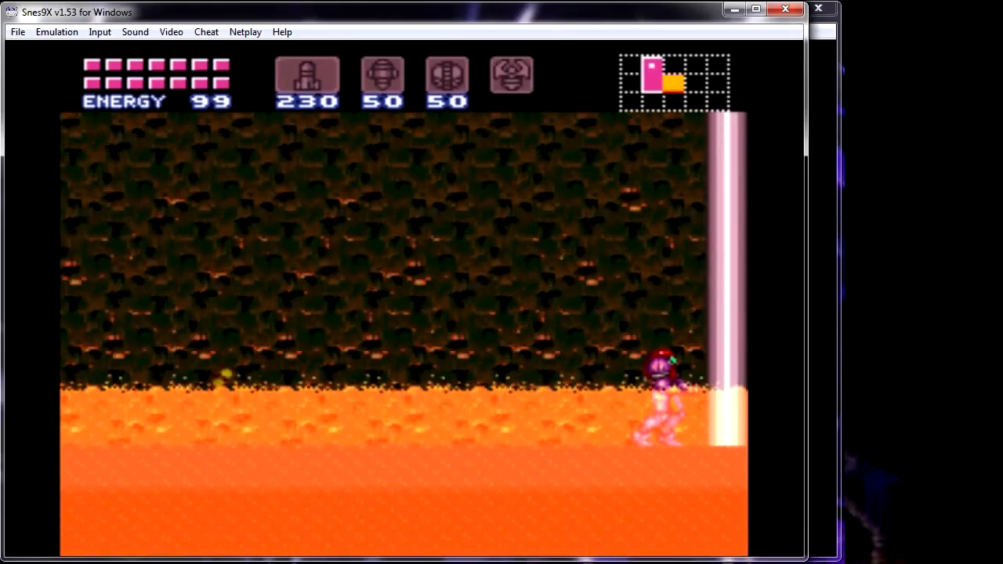
- Try to jump Samus over the vertical pipe with repeated wall jumps, return her to the floor, and close the emulator
key(v)
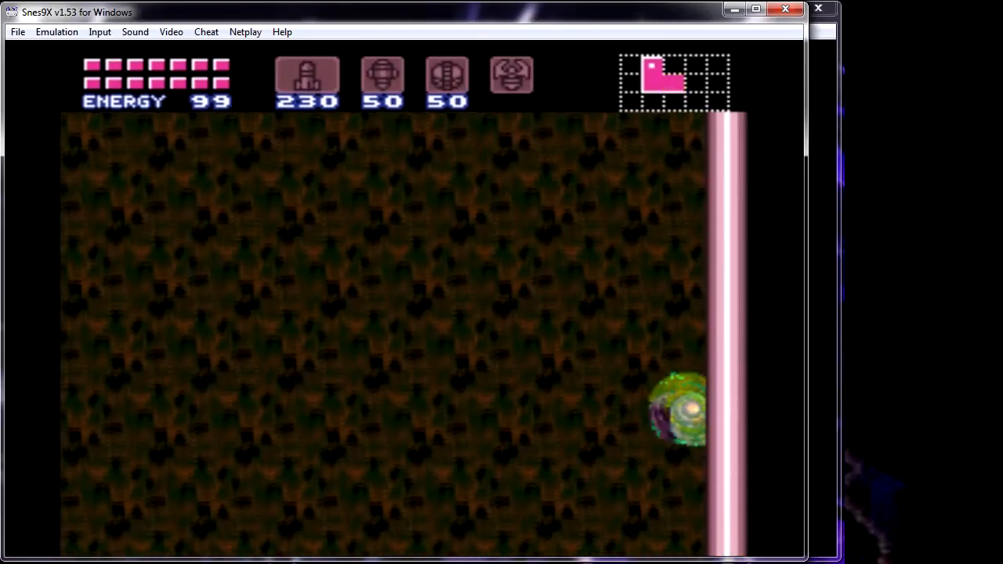
key(Left)
key(v)
key(Right)
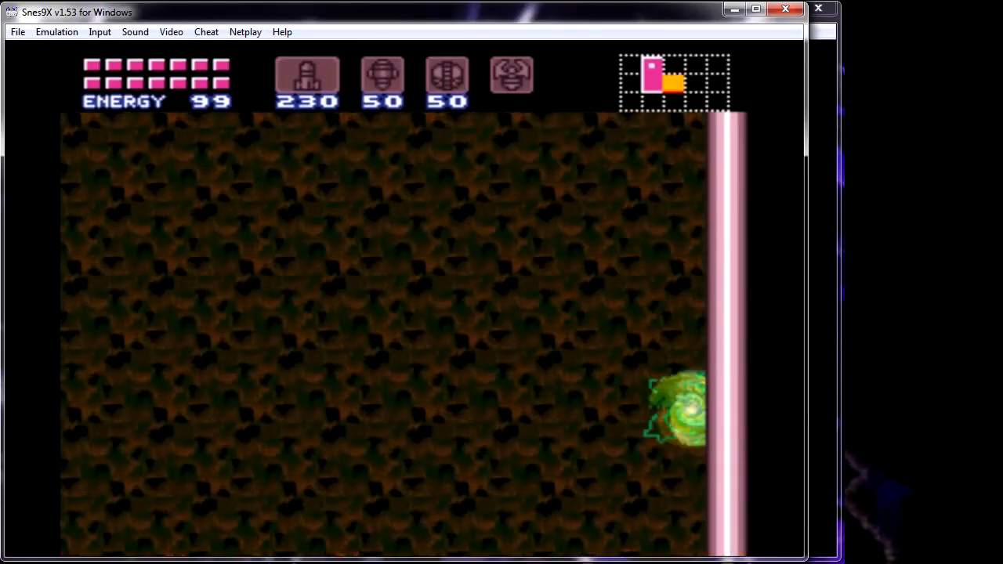
key(v)
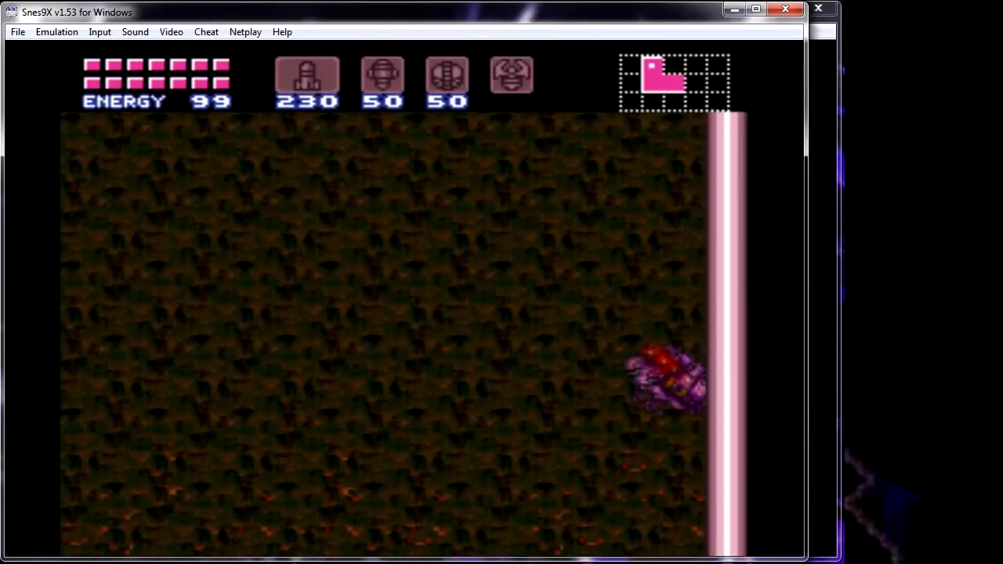
key(Left)
key(v)
key(Right)
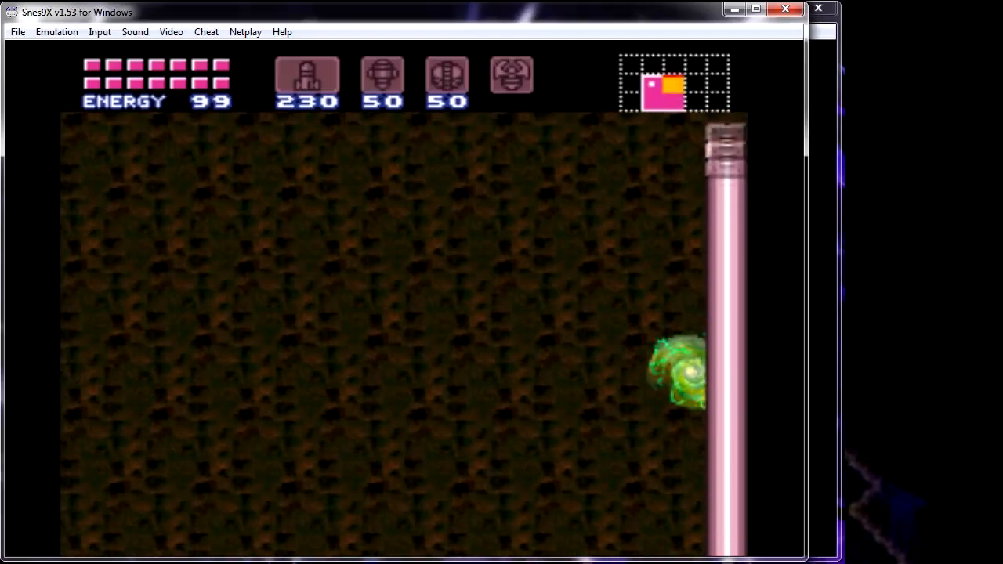
key(Left)
key(v)
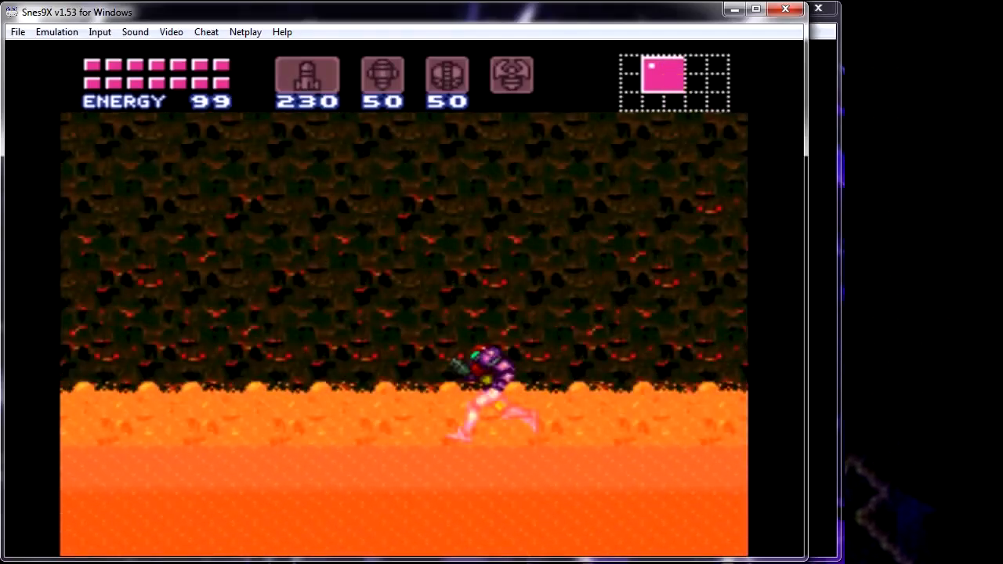
key(Right)
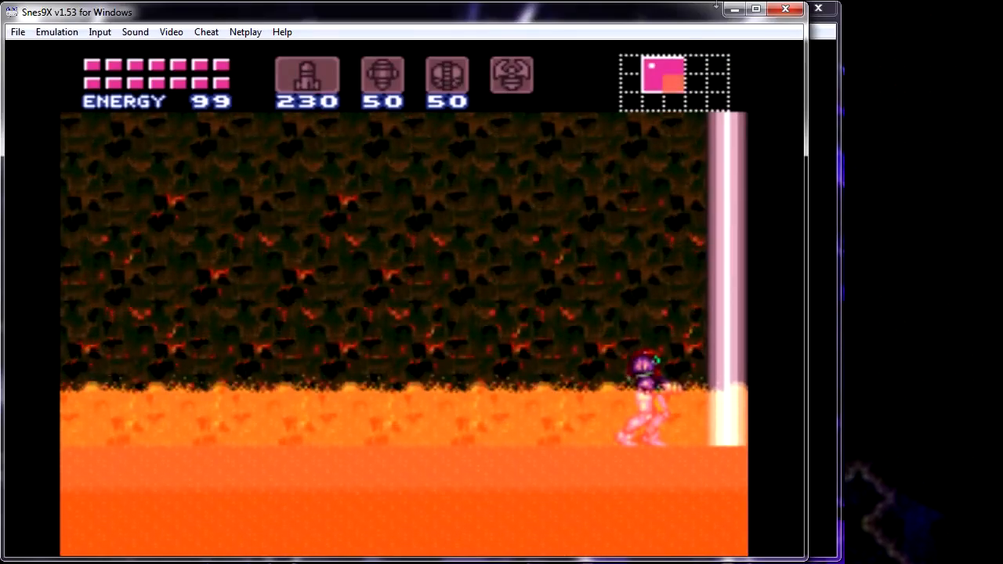
click(785, 9)
click(774, 194)
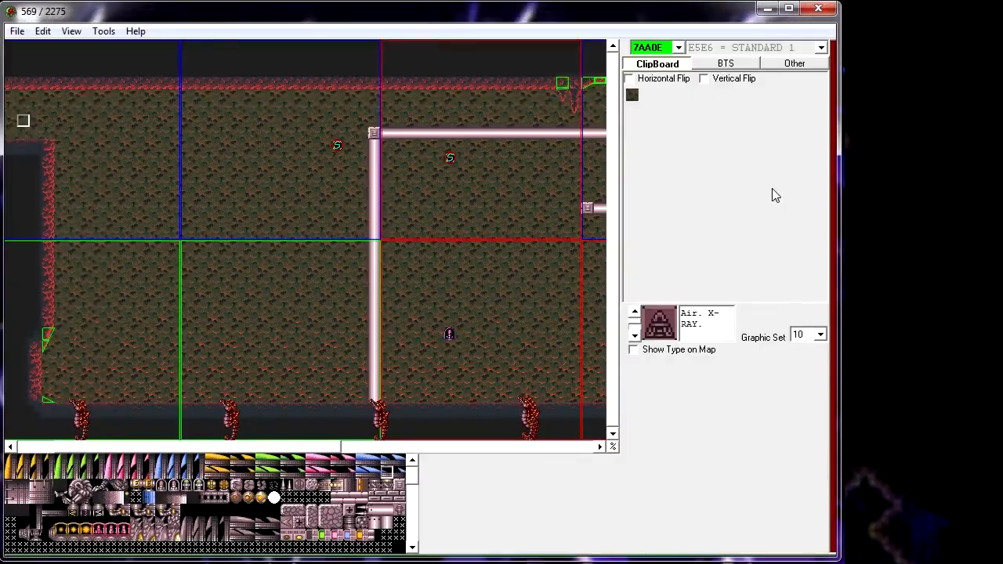
- Inspect the High and Low pointer values of the scroll PLM beside the vertical pipe, and close its properties without changes
right_click(332, 149)
click(356, 156)
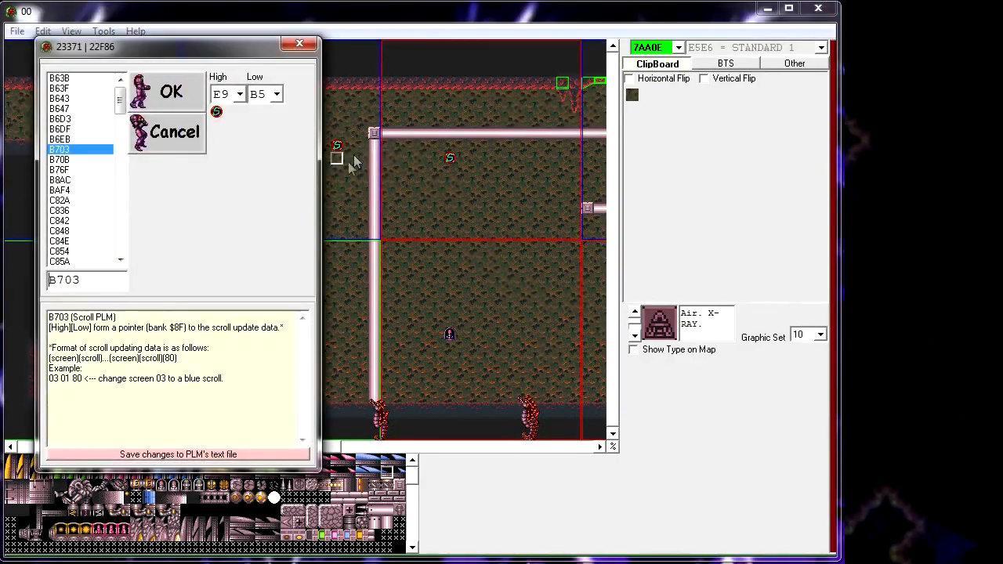
click(299, 43)
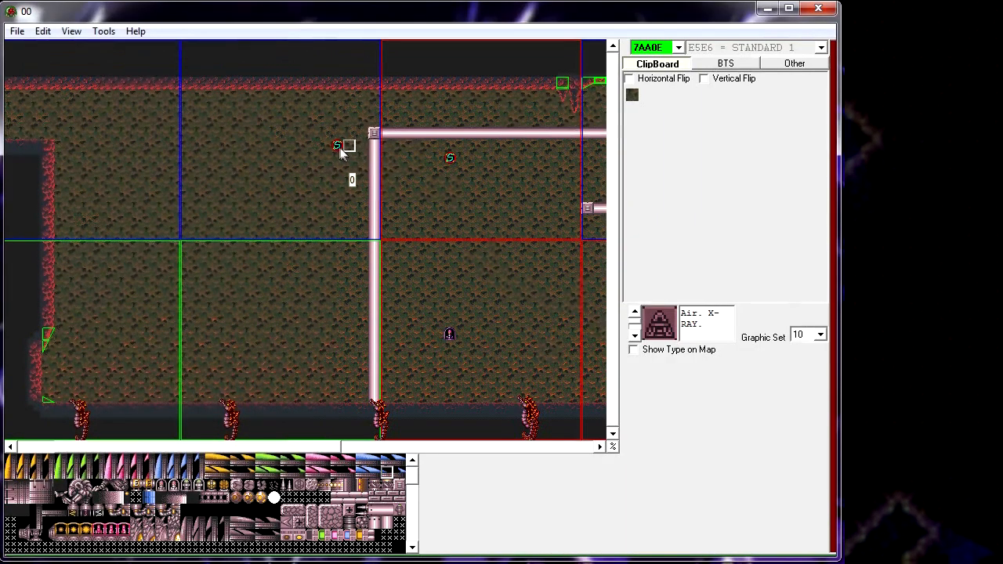
- Save the room and open the Scroll Editor in PLM Scrolls mode
click(103, 32)
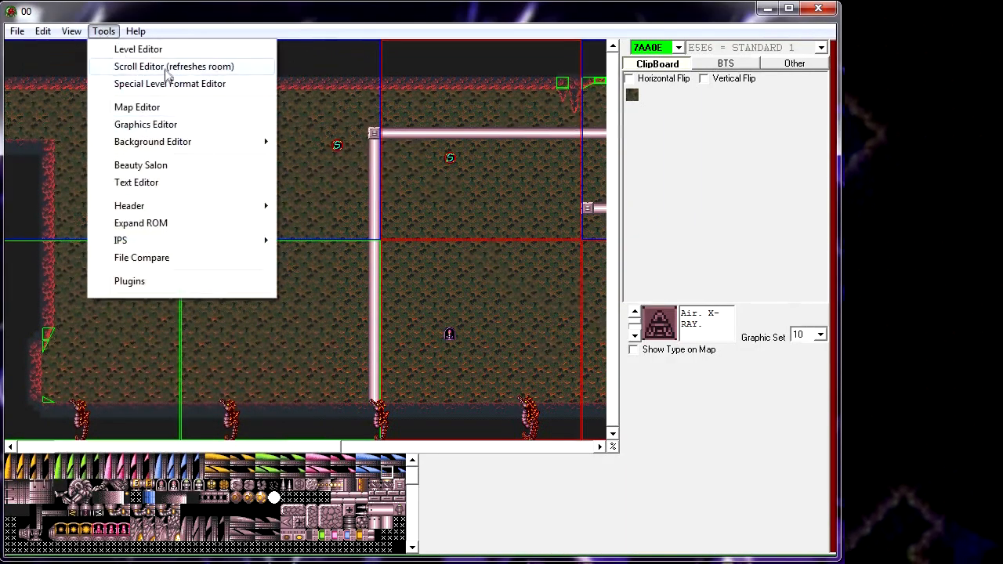
mouse_move(17, 32)
click(51, 66)
click(103, 31)
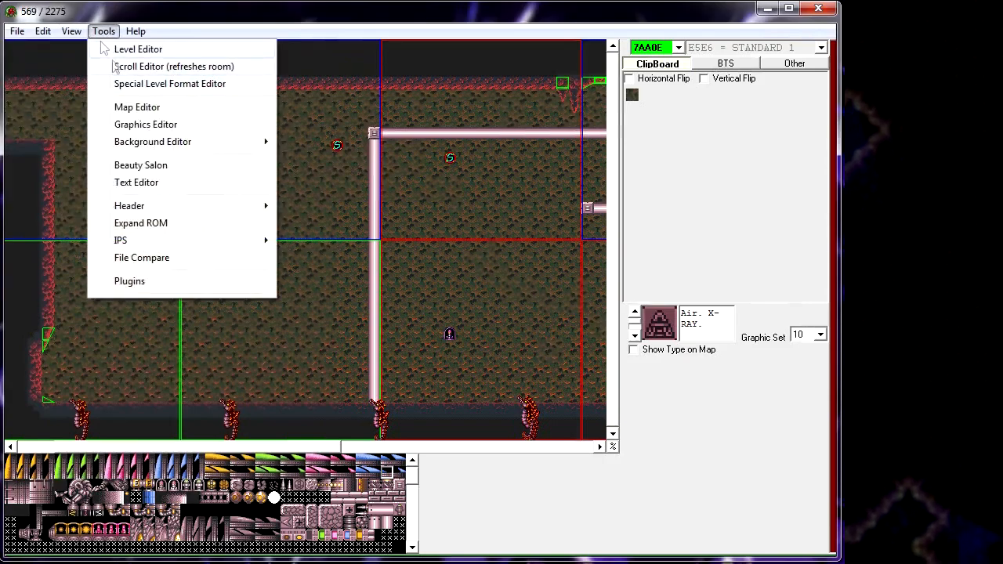
click(85, 66)
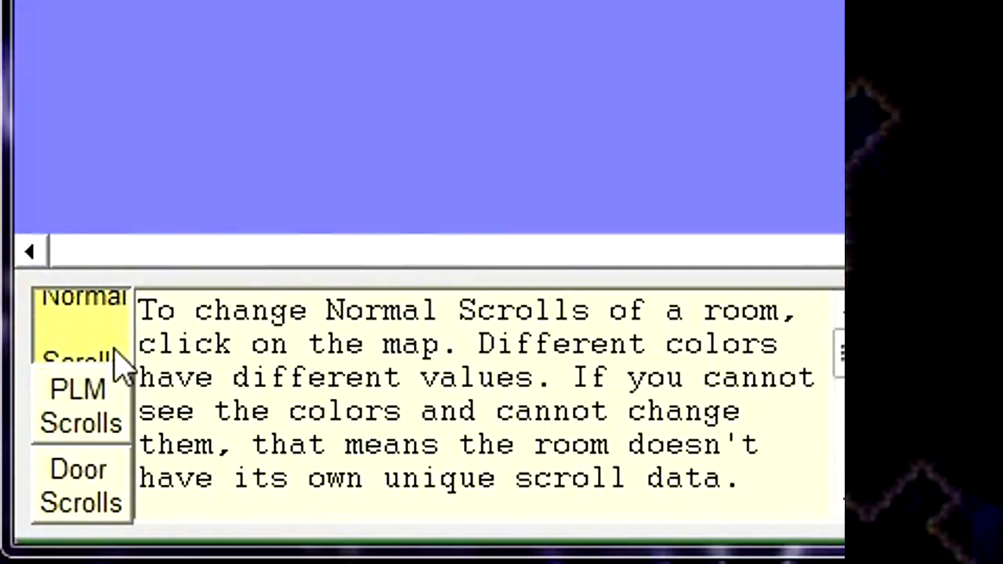
click(104, 415)
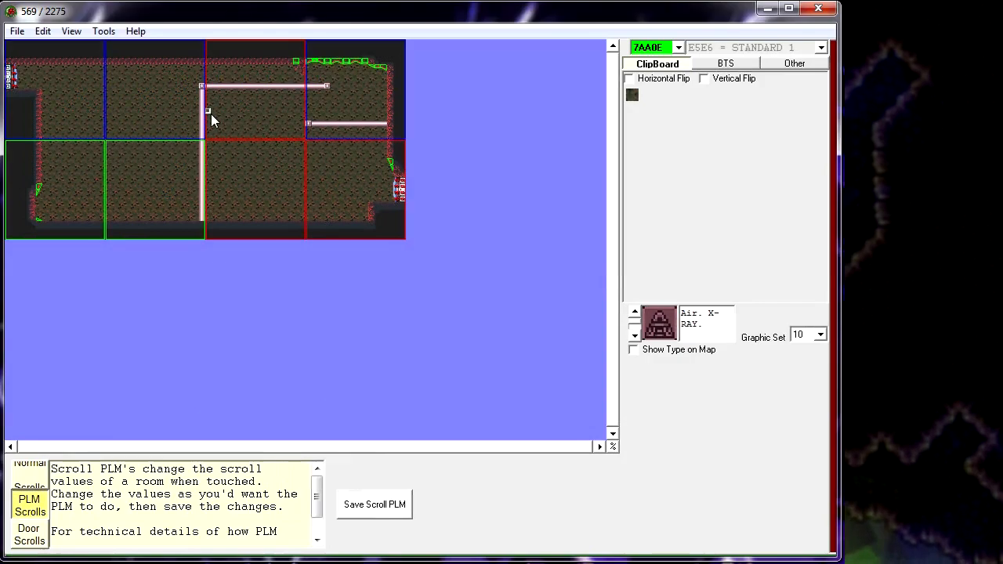
- For the scroll PLM, set the third upper screen to blue and the third and fourth lower screens to green
click(239, 116)
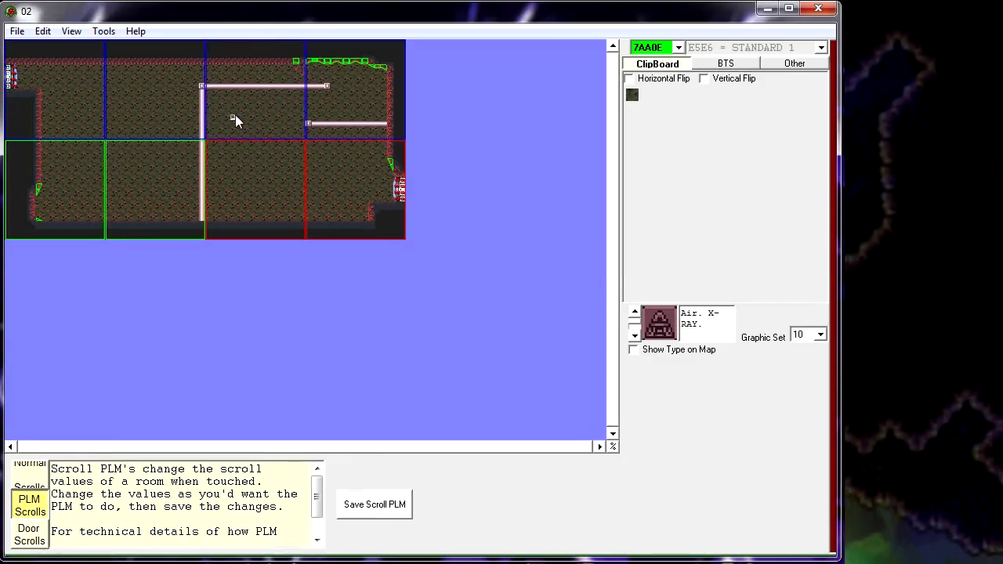
click(270, 187)
click(340, 178)
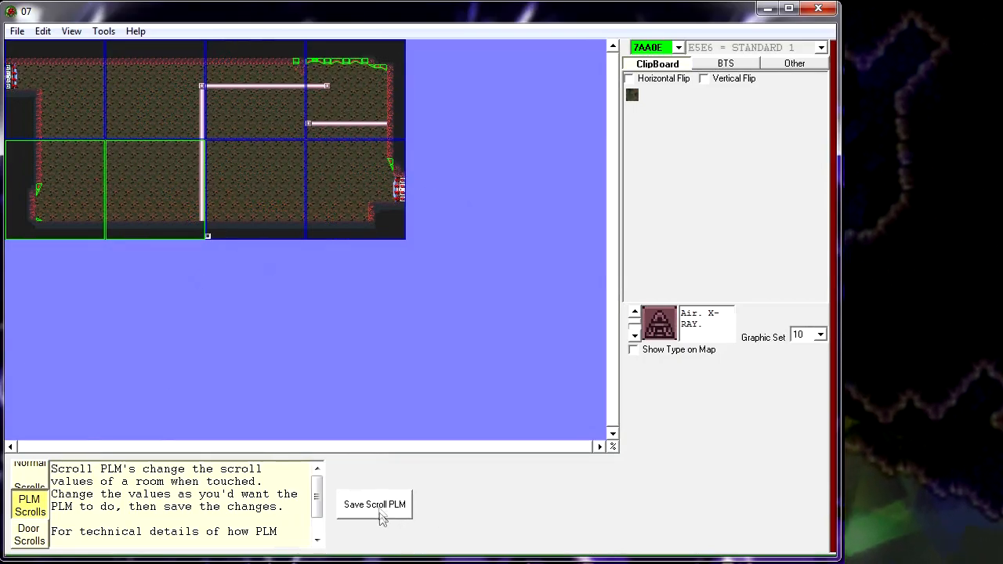
click(274, 173)
click(343, 177)
- Save the scroll PLM data in SMILE-located blank space at $8F E9BE, and reset the room's scrolls to their original values
click(396, 509)
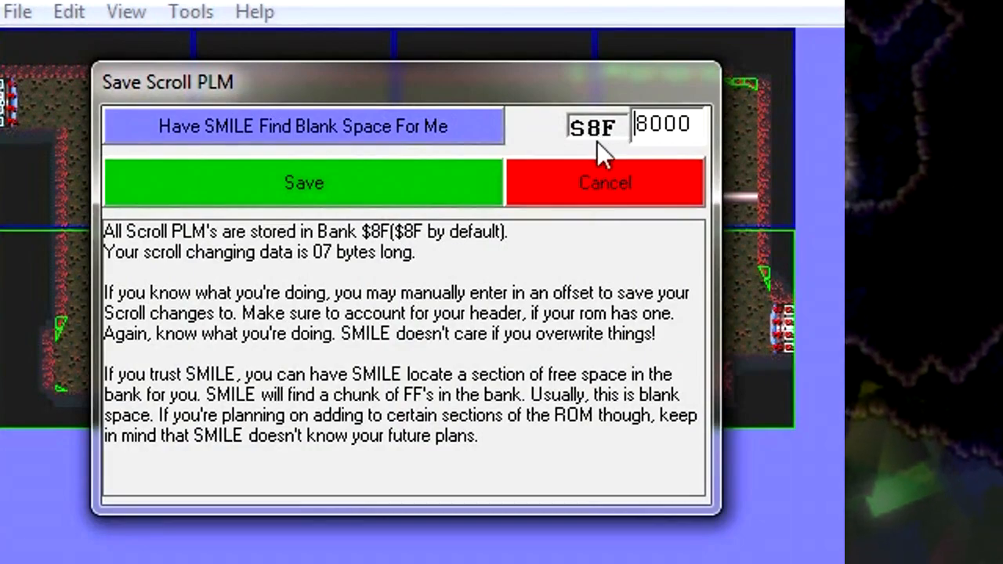
click(354, 141)
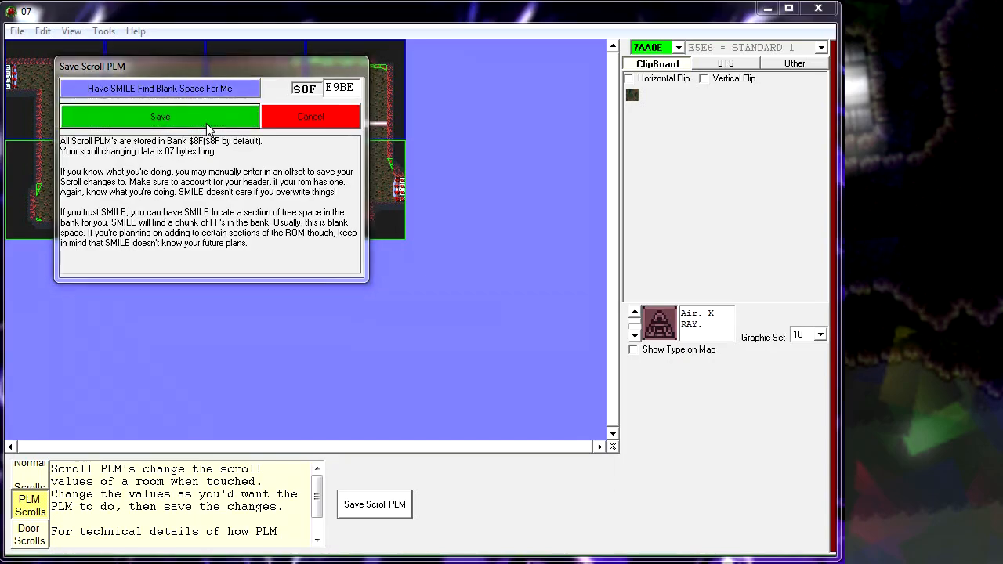
click(396, 195)
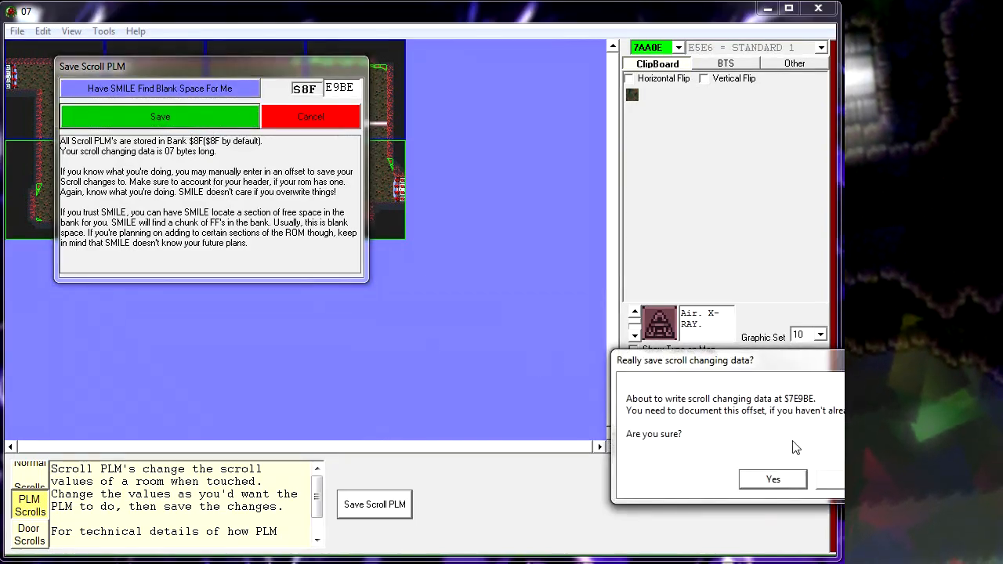
click(773, 480)
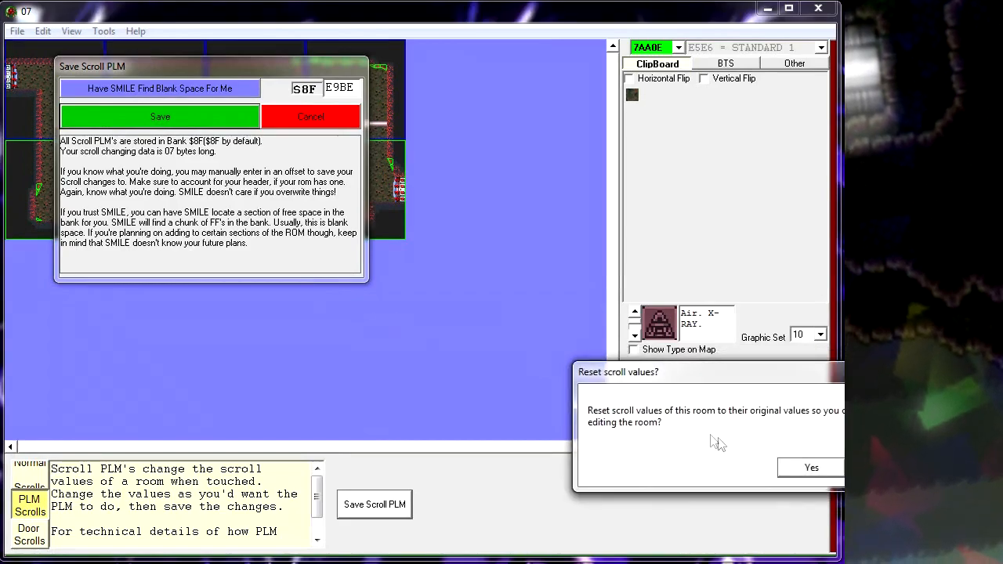
click(809, 466)
- Return to the level view and point the scroll PLM beside the vertical pipe to High E9, Low BE
click(104, 30)
click(148, 71)
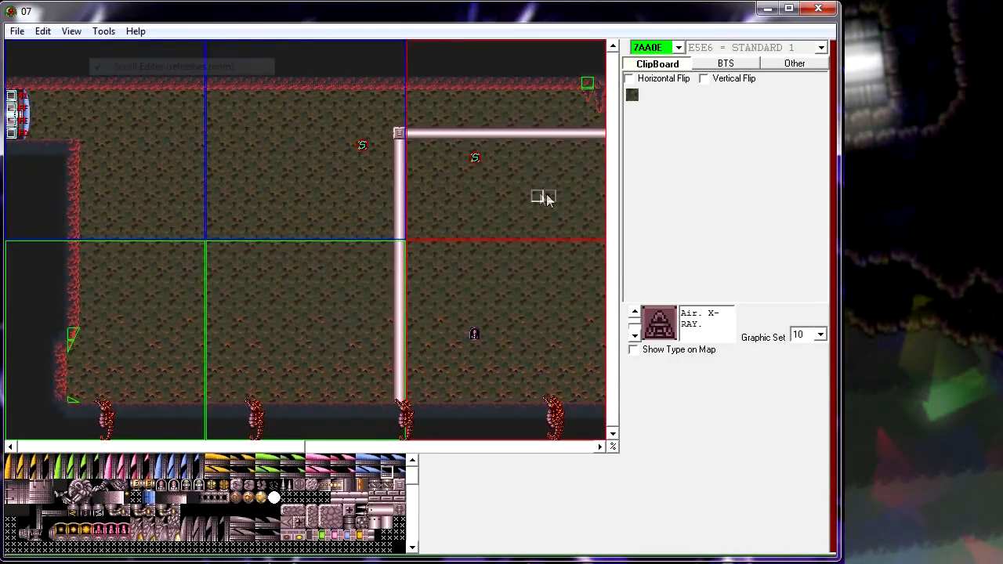
right_click(364, 145)
click(395, 154)
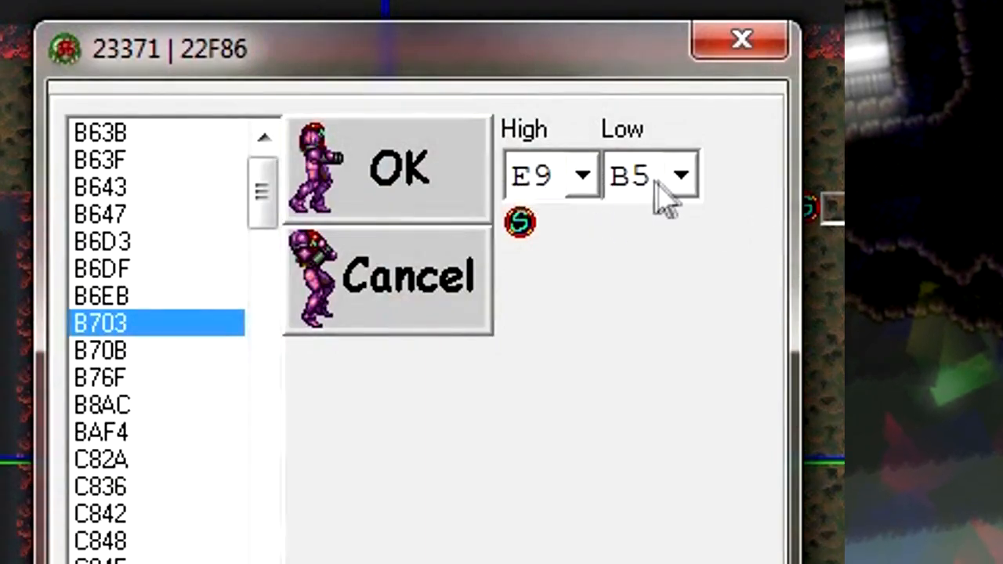
click(583, 178)
click(585, 182)
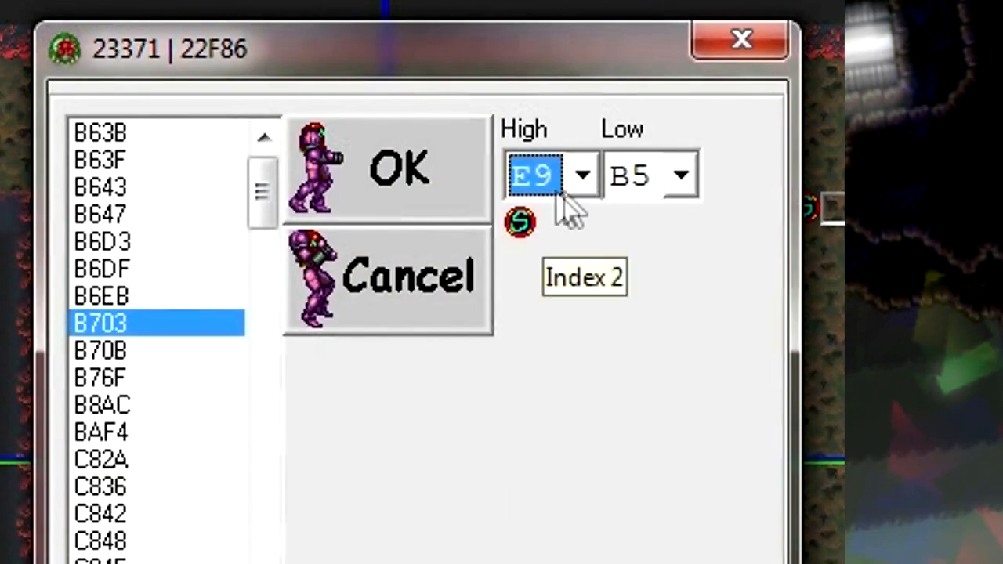
click(681, 181)
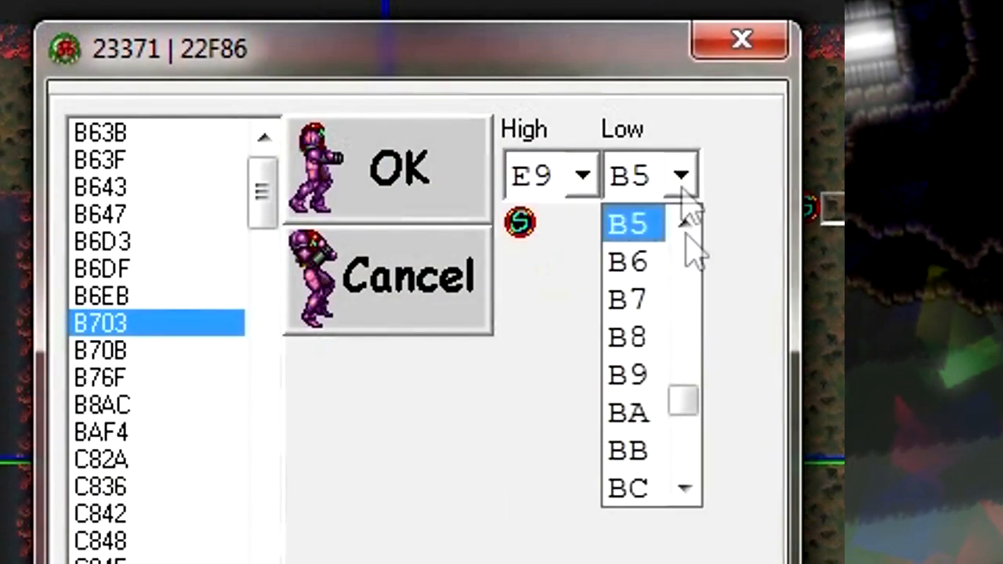
click(684, 489)
click(683, 490)
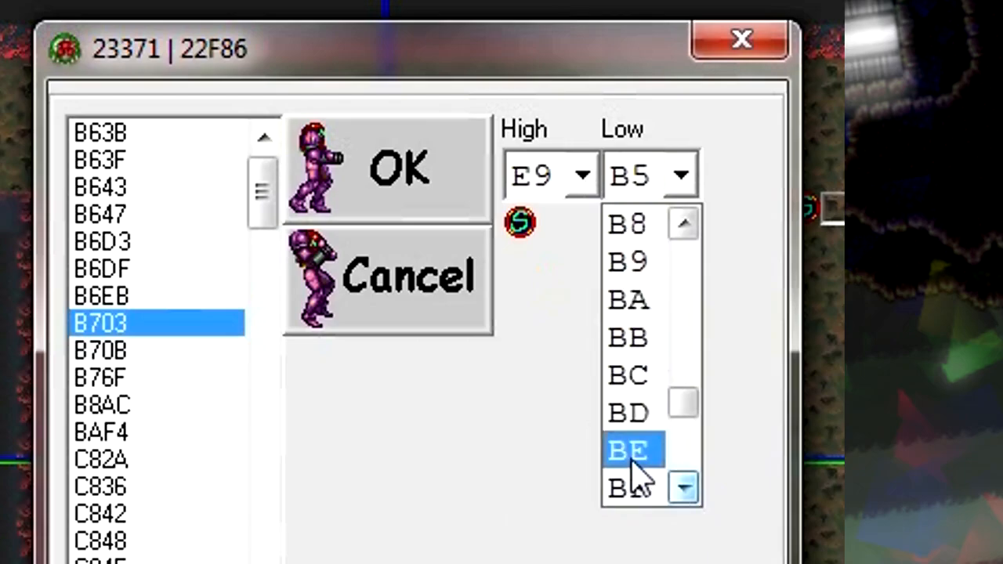
click(631, 454)
click(369, 183)
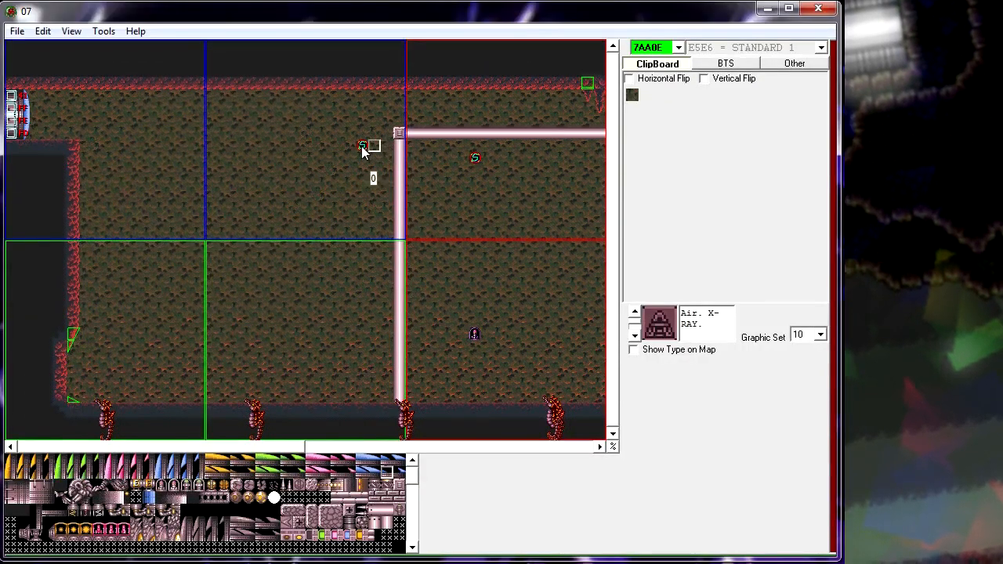
- Move the scroll PLM to just above the vertical pipe's square cap, and save the room
click(488, 446)
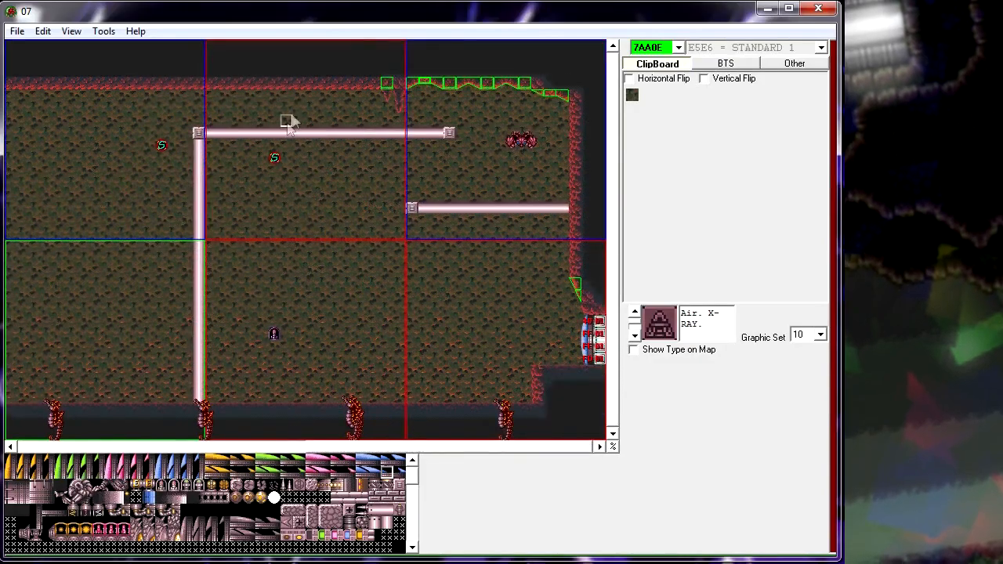
drag(447, 449, 255, 448)
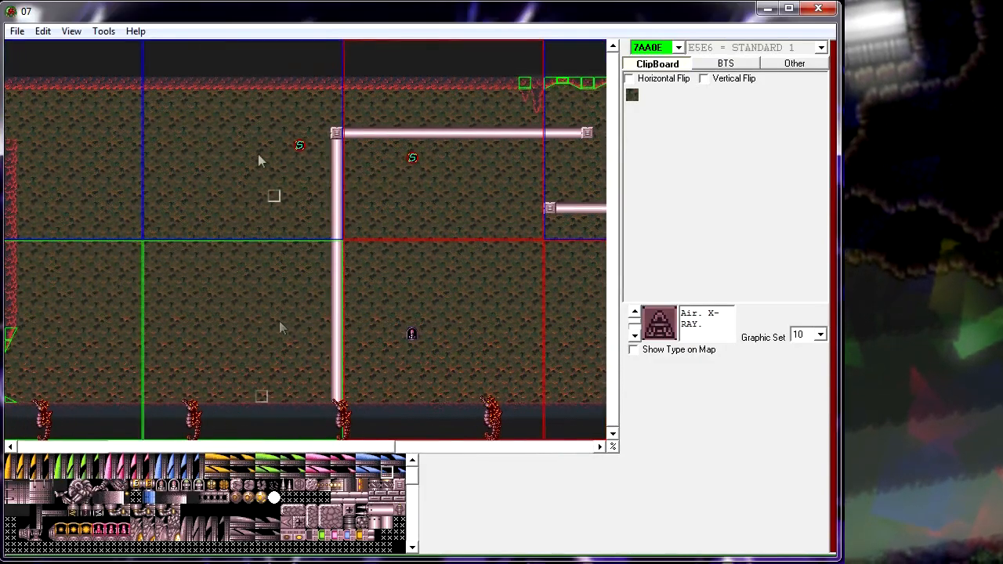
drag(294, 150, 336, 100)
click(18, 33)
click(55, 67)
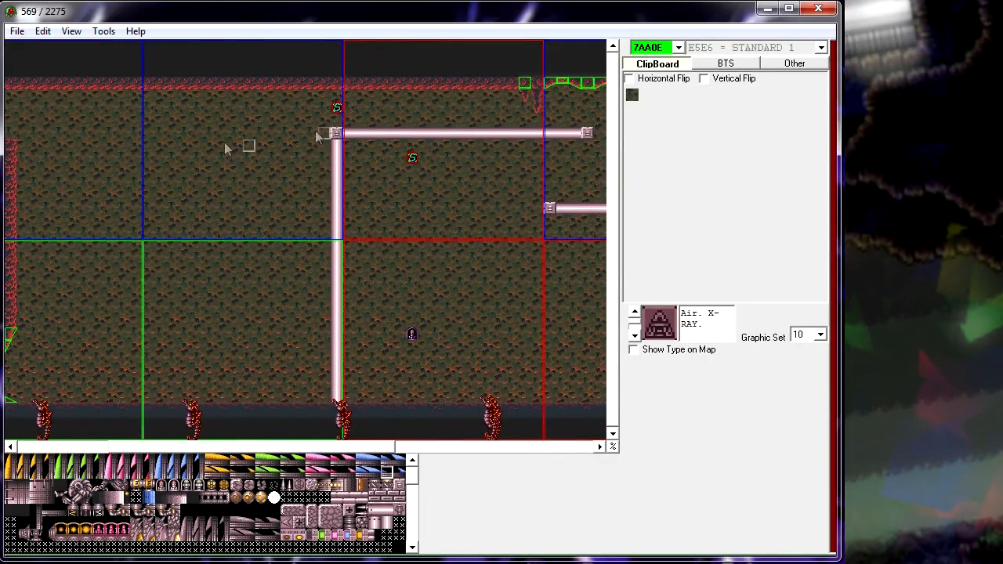
click(16, 32)
click(41, 68)
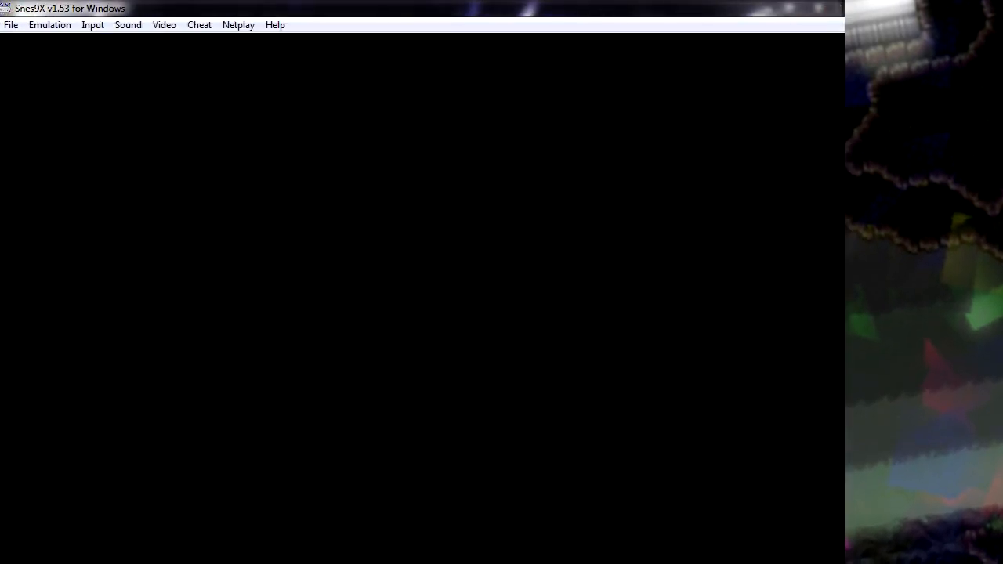
- Open the game in the emulator and jump Samus up beside the vertical pipe and onto the upper horizontal pipe
double_click(619, 8)
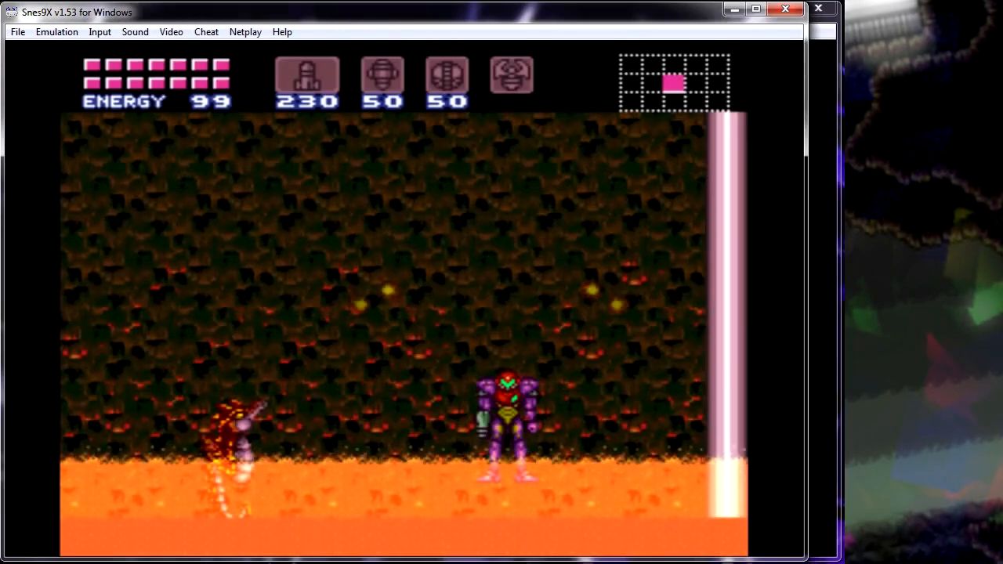
key(Right)
key(v)
key(Right)
key(v)
key(v)
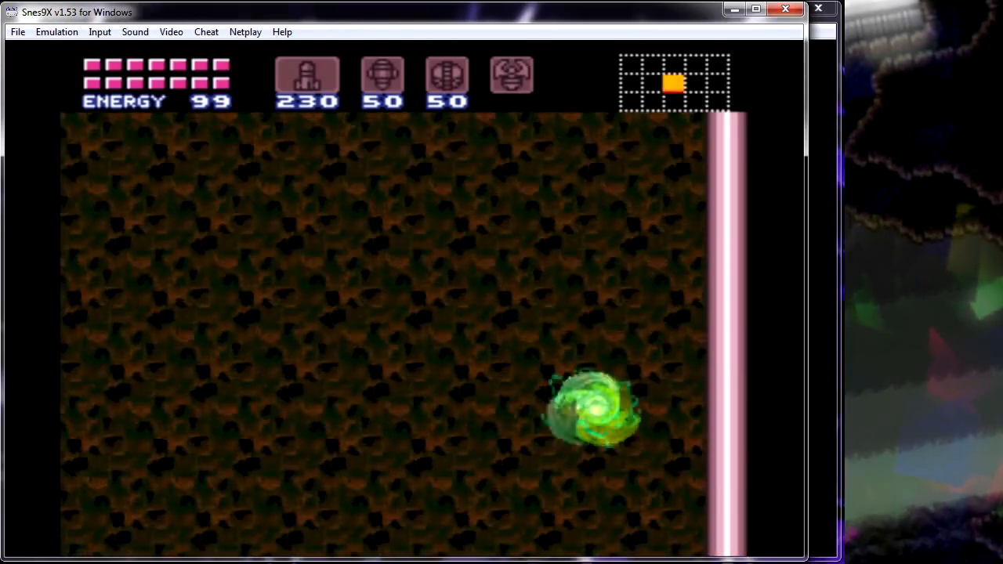
key(v)
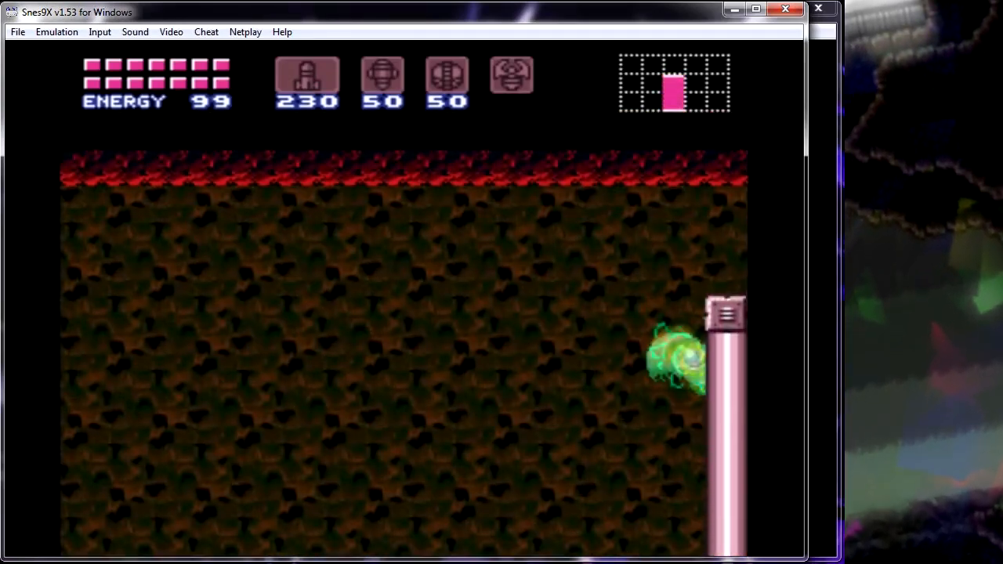
key(v)
key(Right)
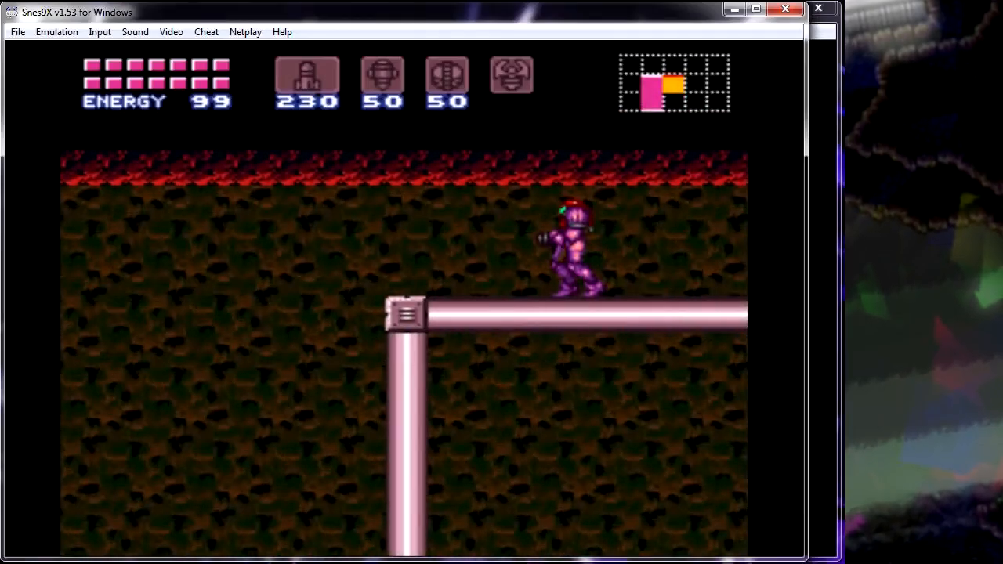
- Run Samus along the upper pipe and drop to the lower pipe at the room's far end to test the scrolls
key(Left)
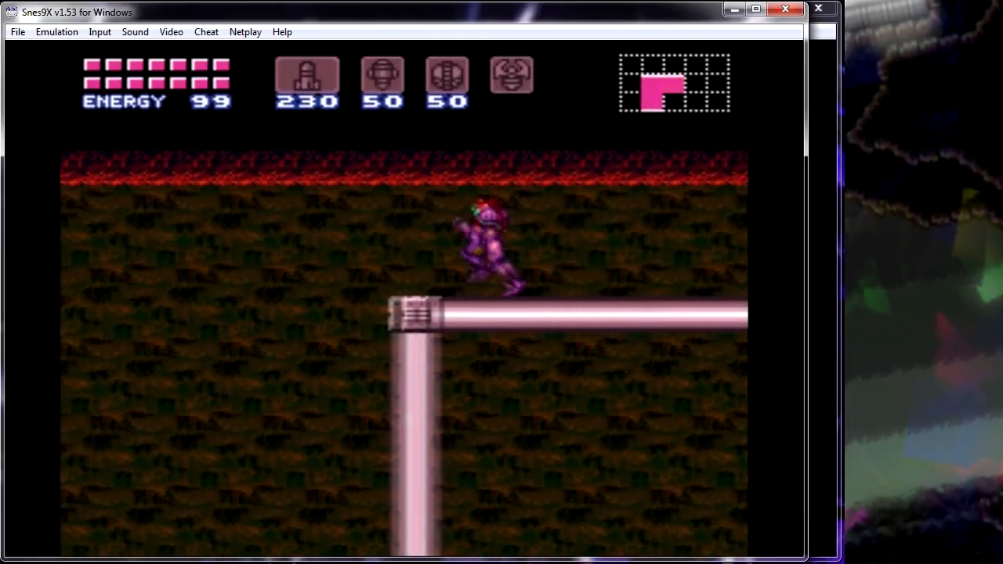
key(Right)
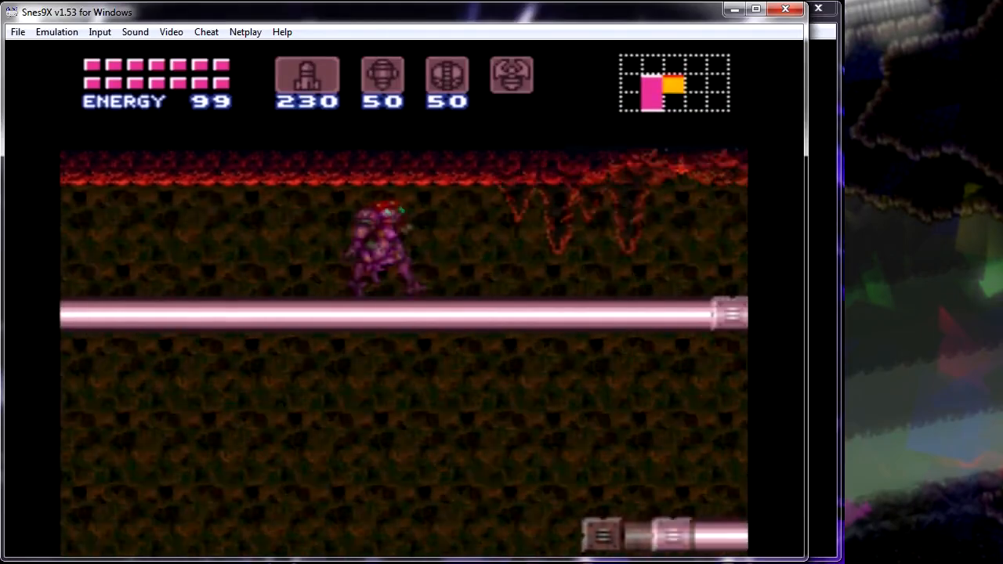
key(Down)
key(Down)
key(Right)
key(Up)
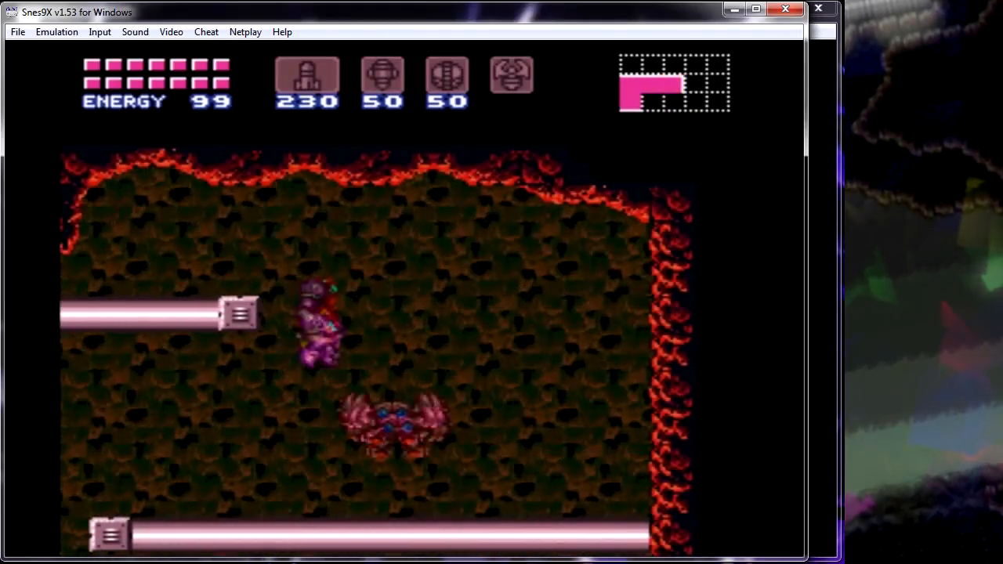
key(Right)
key(v)
key(Left)
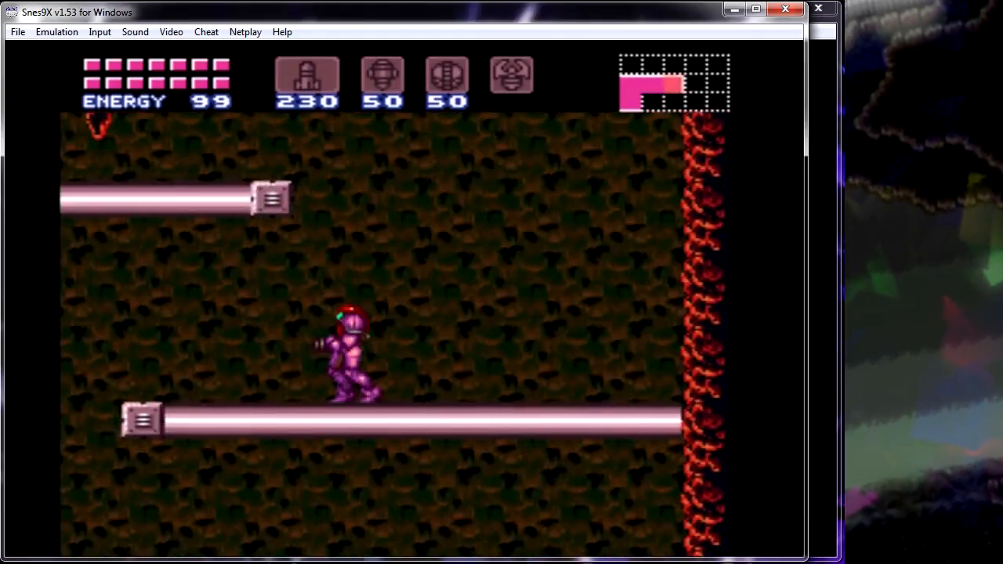
- Close the emulator, return to the level editor, and save the room
click(788, 11)
click(613, 331)
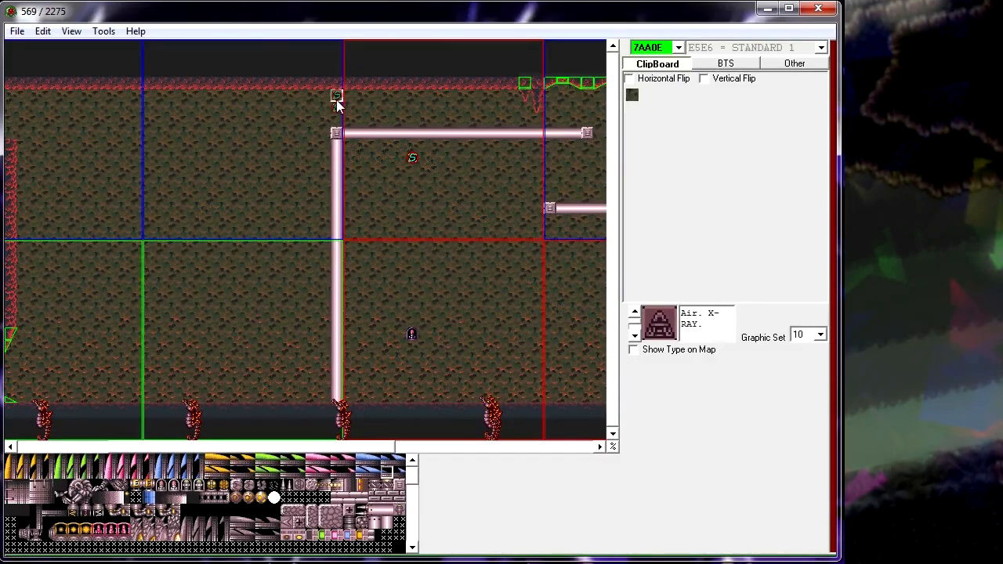
click(19, 31)
click(49, 65)
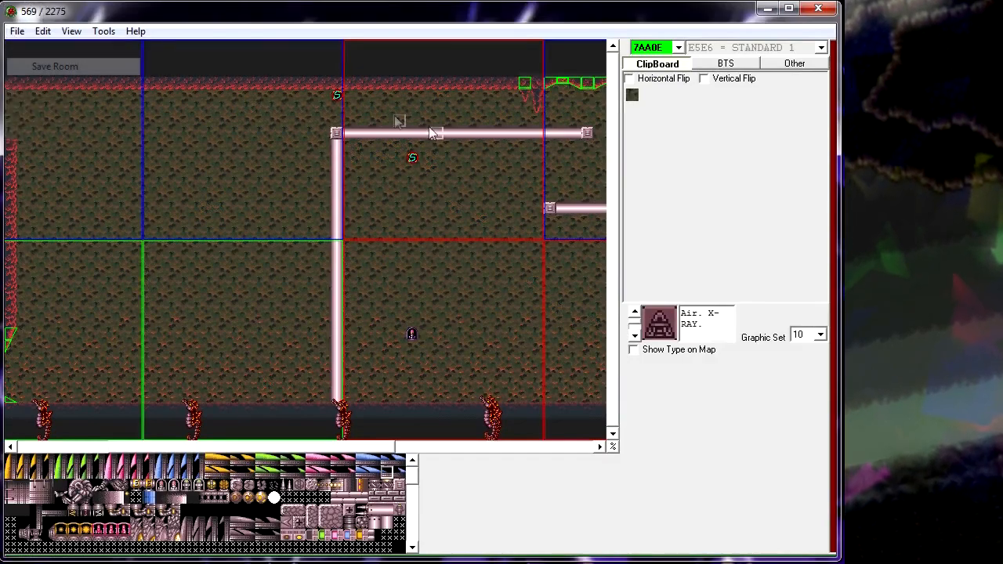
- Read the description of PLM type B647 from the scroll PLM below the horizontal pipe, cancel the change, and save the room
right_click(415, 161)
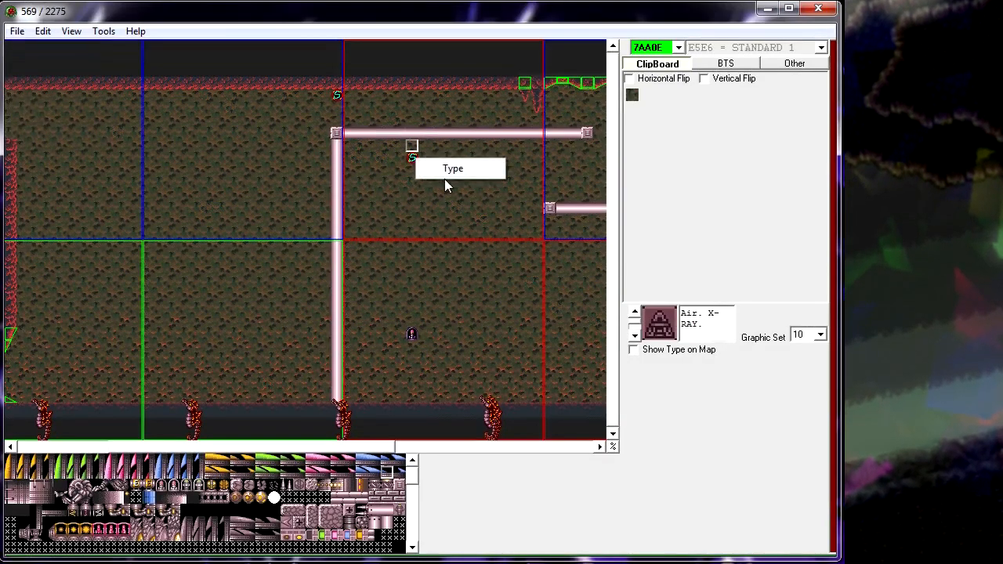
click(445, 168)
click(146, 163)
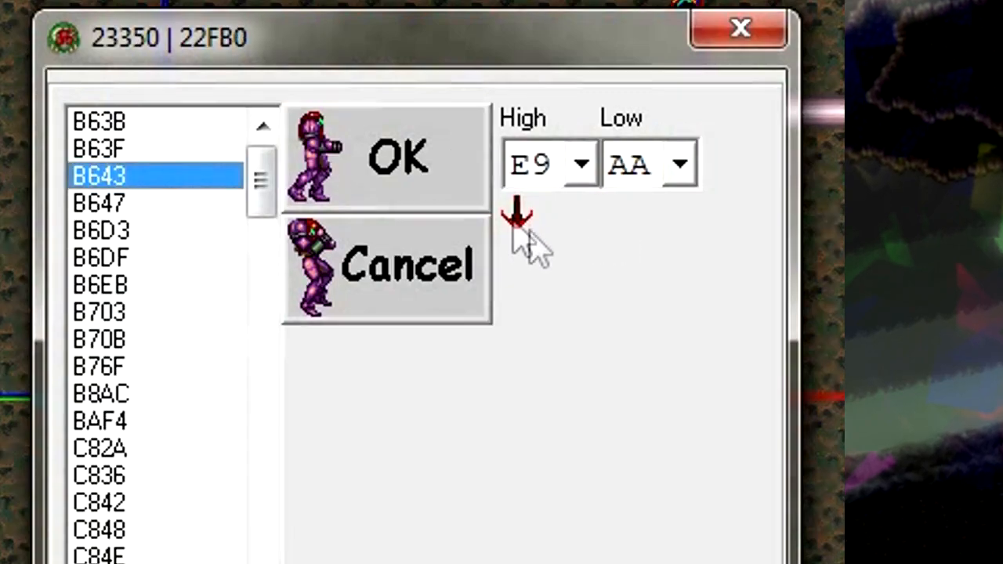
click(170, 122)
click(156, 147)
click(153, 179)
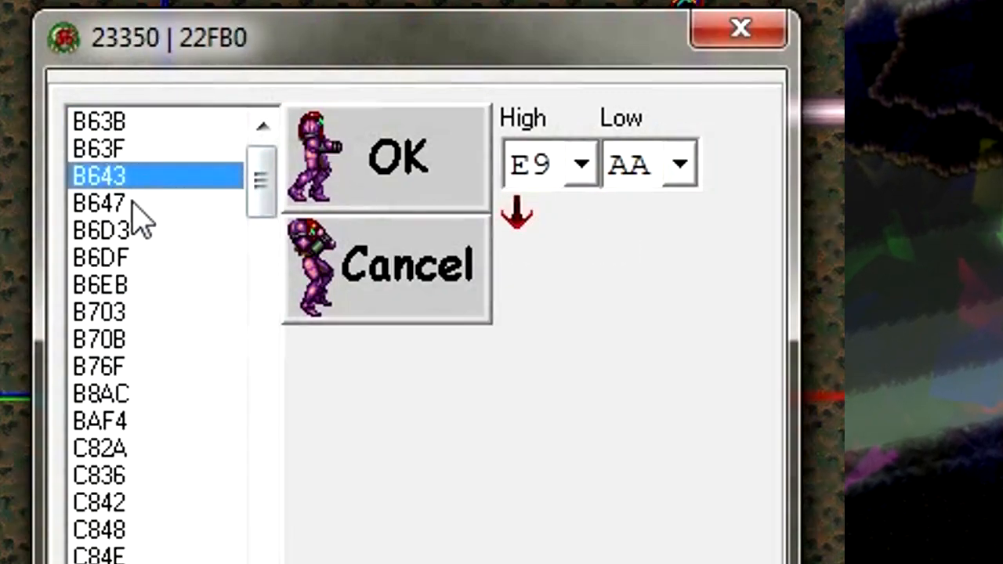
click(129, 202)
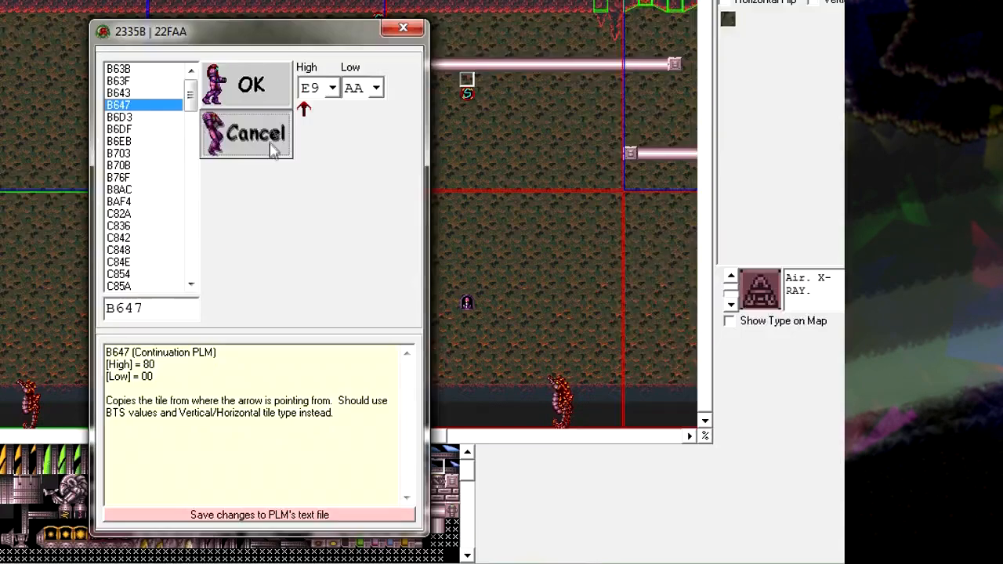
click(272, 150)
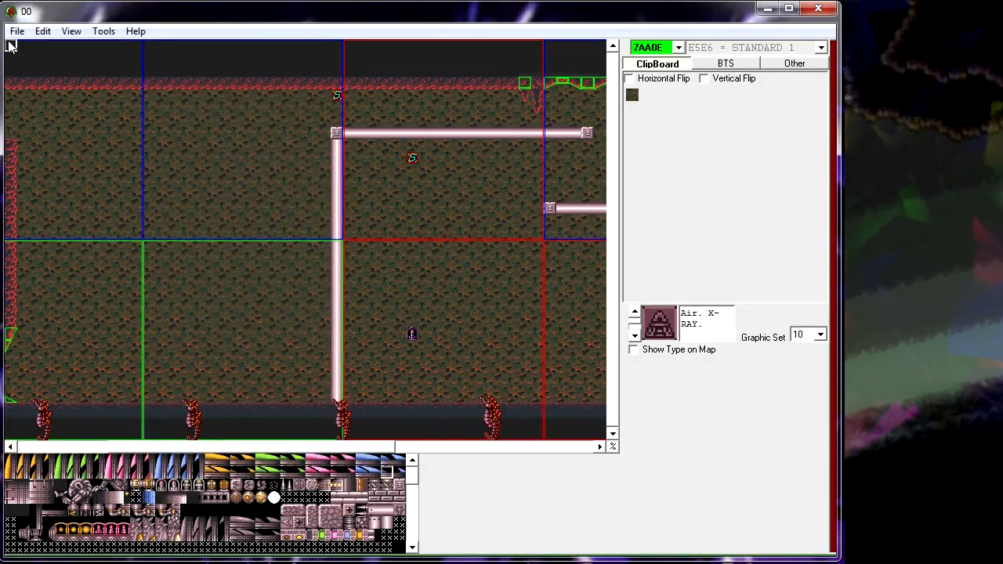
click(17, 31)
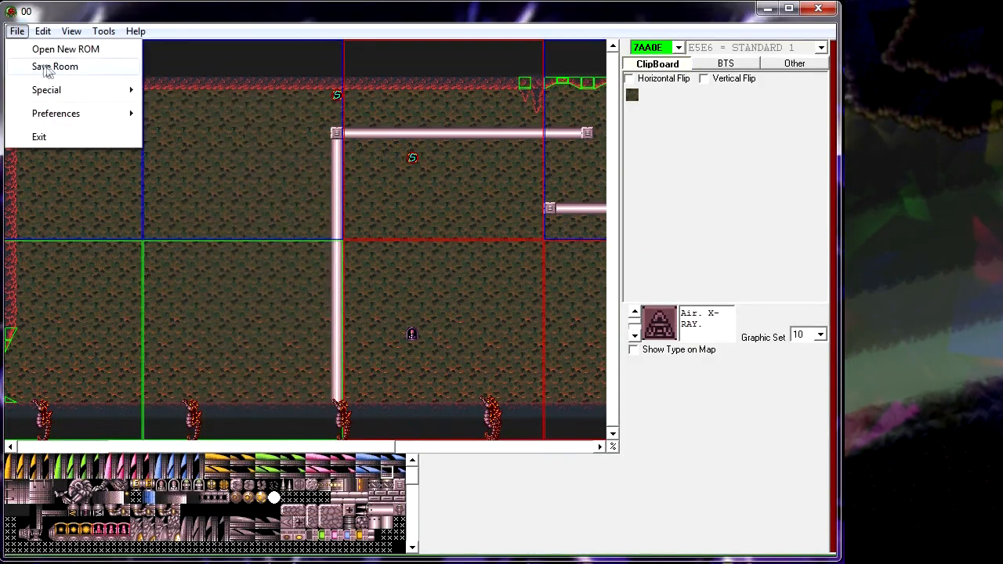
click(45, 65)
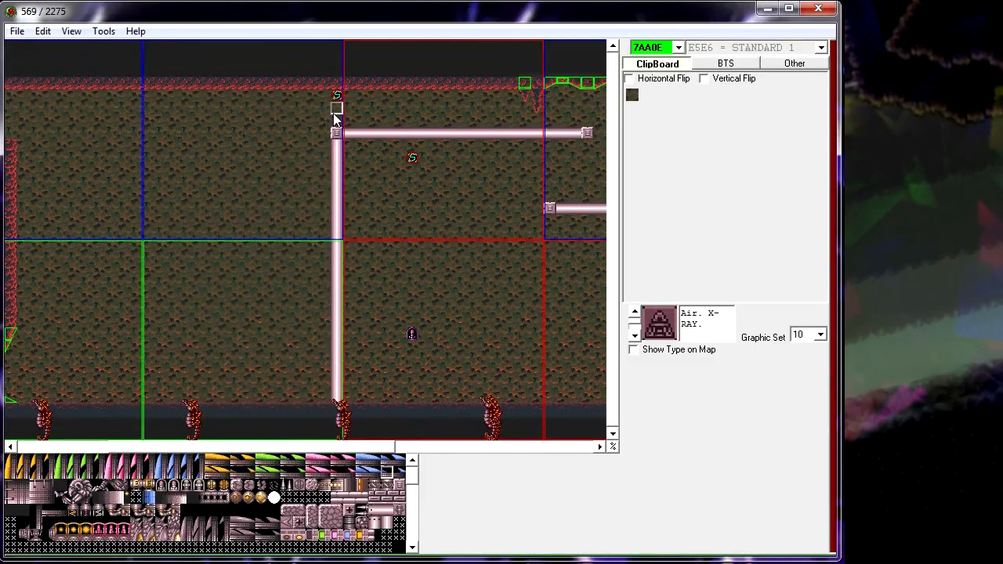
- Show tile types on the map and apply the Vertical type to the two tiles between the scroll PLM and the pipe's cap
click(633, 336)
click(634, 336)
click(634, 336)
click(633, 336)
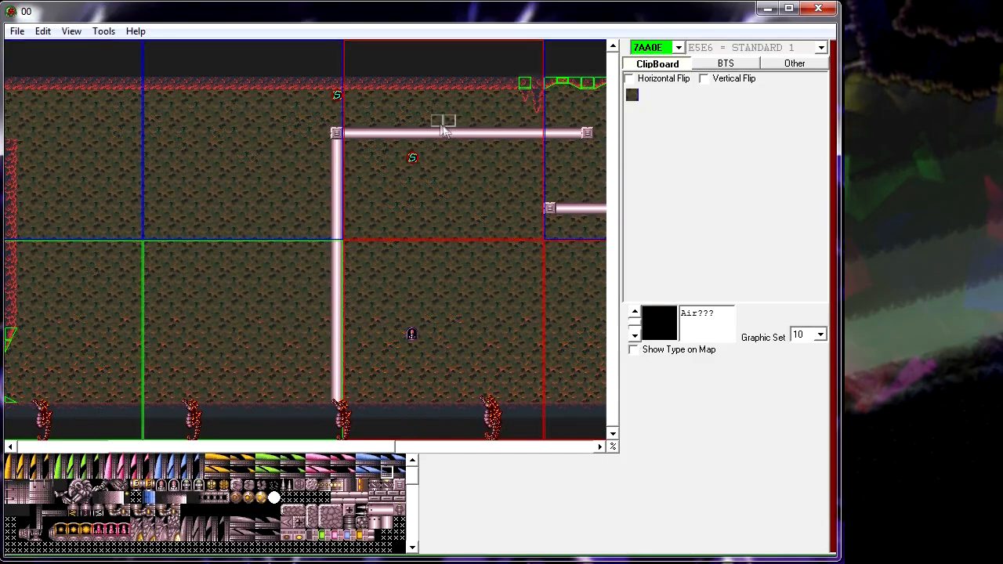
click(635, 335)
click(635, 336)
click(635, 336)
click(634, 335)
click(635, 337)
click(635, 336)
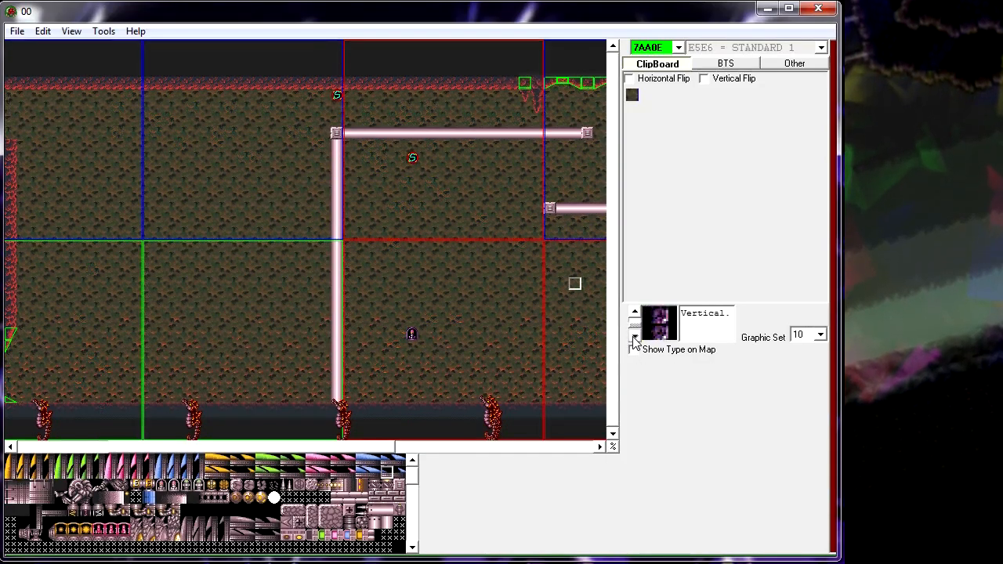
click(660, 350)
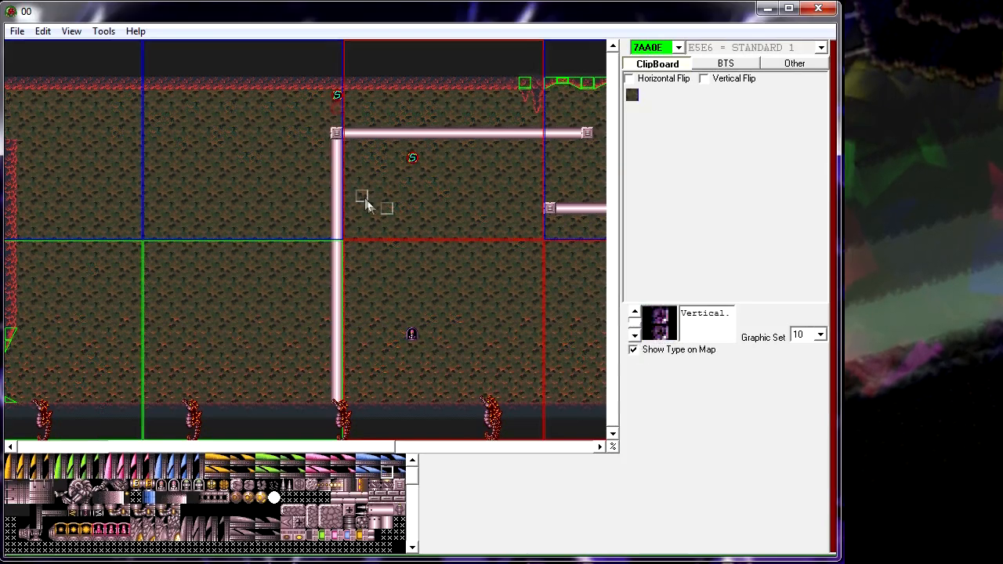
right_click(335, 108)
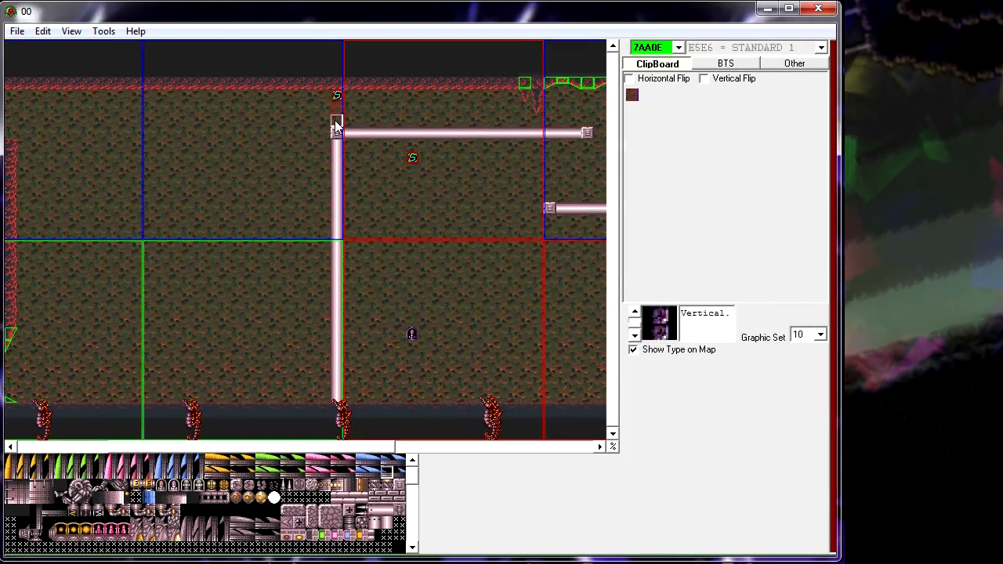
- Try the Horizontal tile type on the tile directly below the scroll PLM
click(634, 314)
click(634, 313)
click(634, 314)
click(634, 313)
click(635, 313)
click(634, 314)
click(634, 313)
click(635, 314)
click(634, 336)
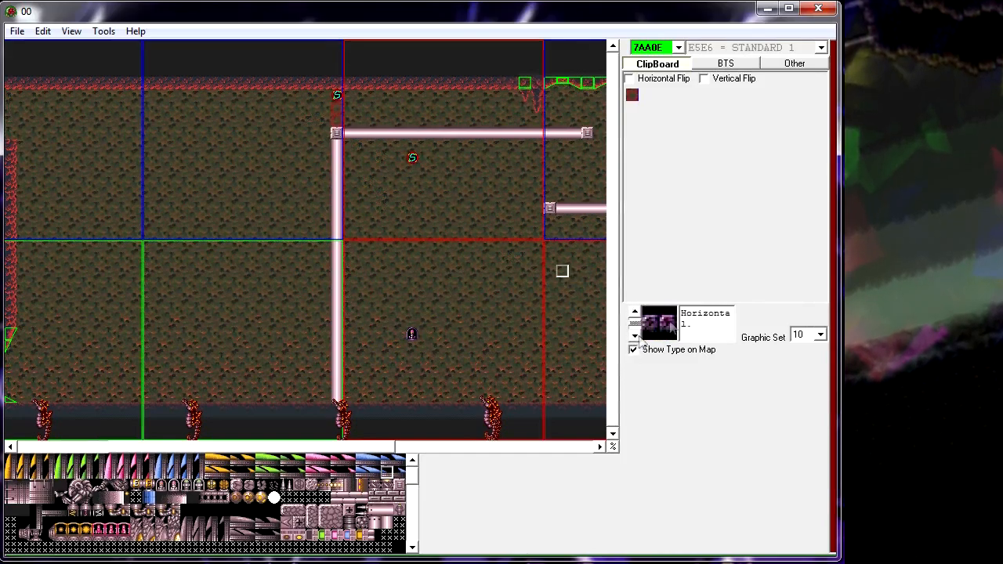
- Turn off the display of tile types on the map and save the room
click(635, 351)
right_click(274, 134)
click(18, 31)
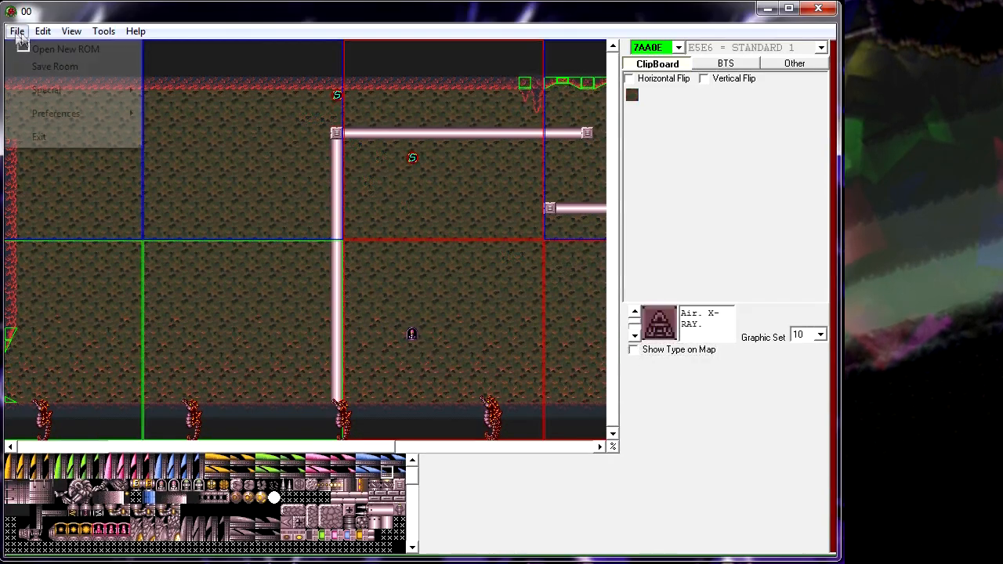
click(69, 69)
- Pick up the Vertical type and set the BTS value to FF on both tiles between the scroll PLM and the pipe's cap
right_click(335, 111)
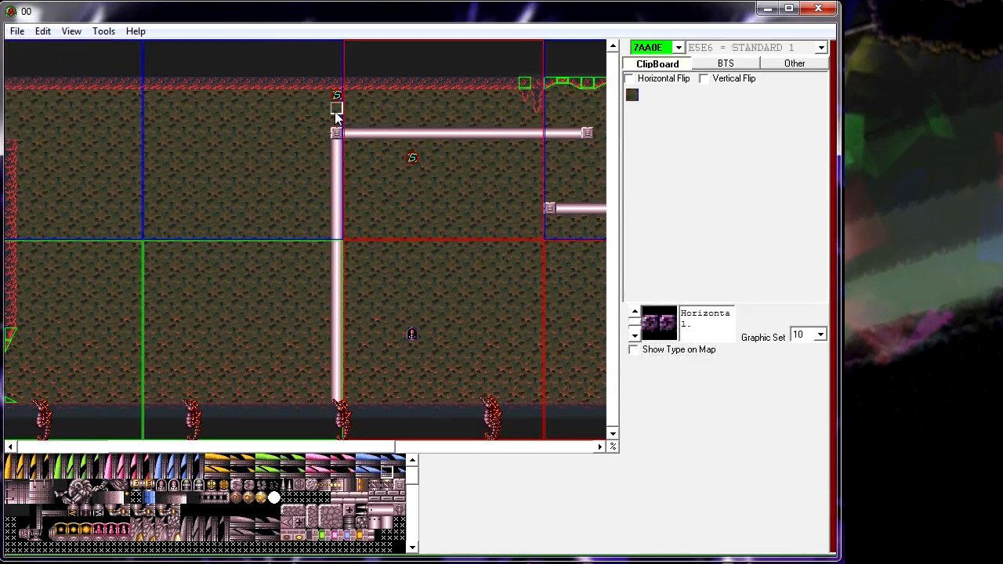
right_click(334, 122)
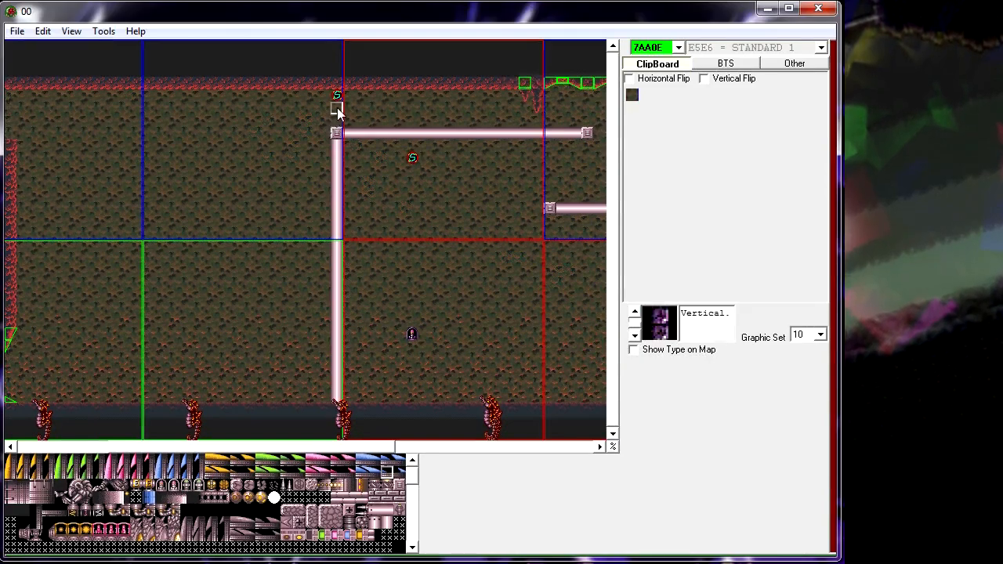
key(b)
key(Delete)
text(FF)
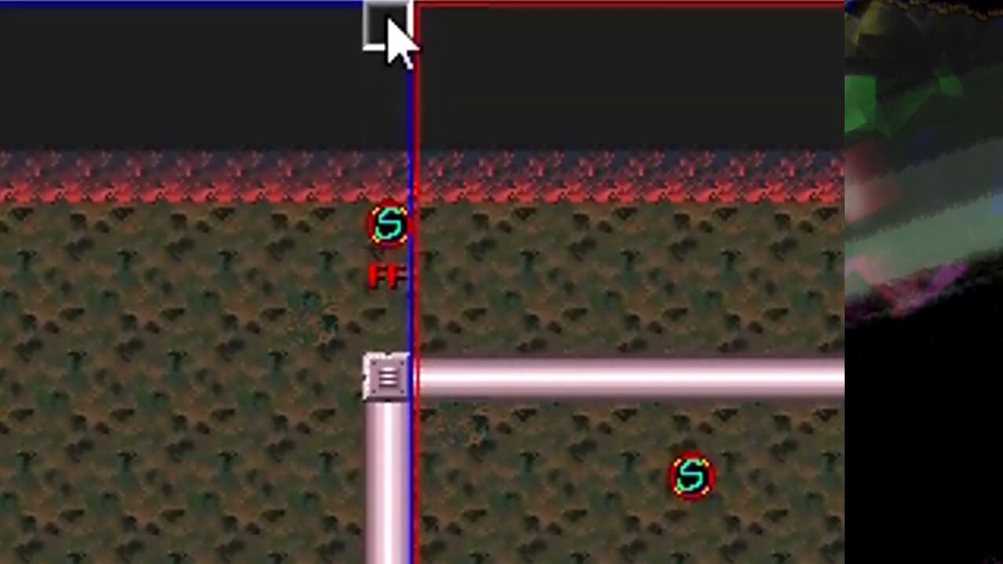
click(402, 329)
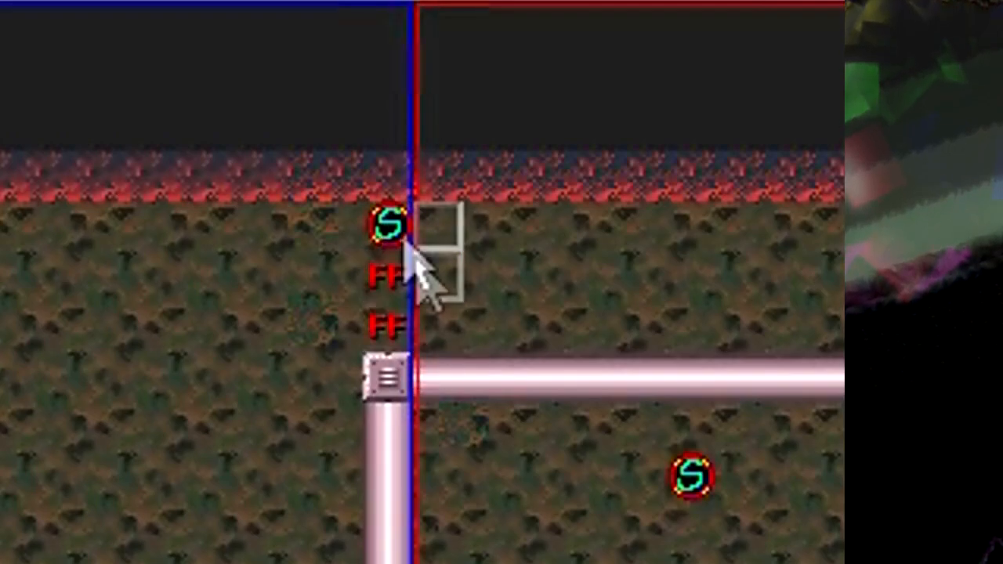
click(403, 332)
text(FF)
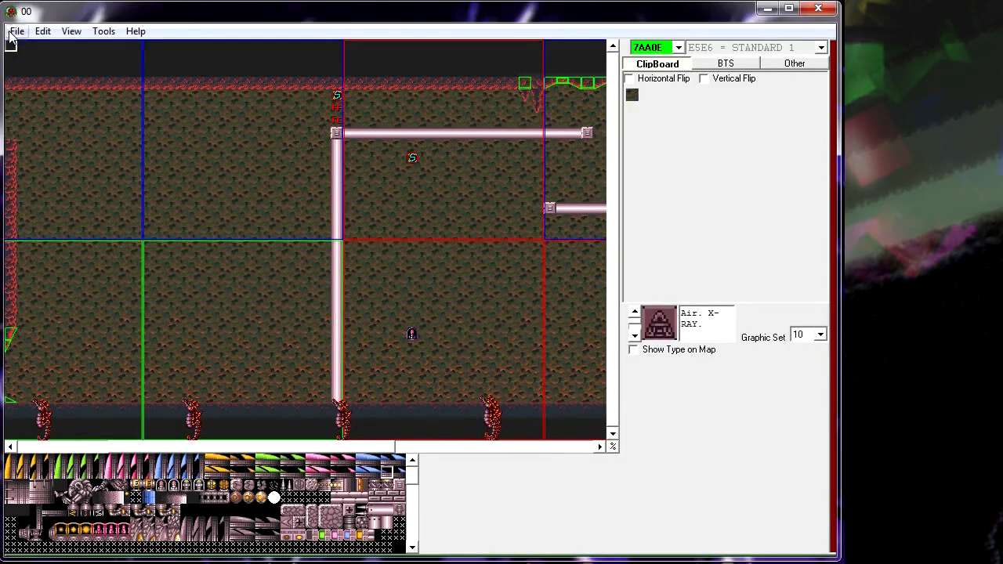
- Move the scroll PLM up into the ceiling, put a third Vertical FF tile in its former spot, and save the room
click(10, 34)
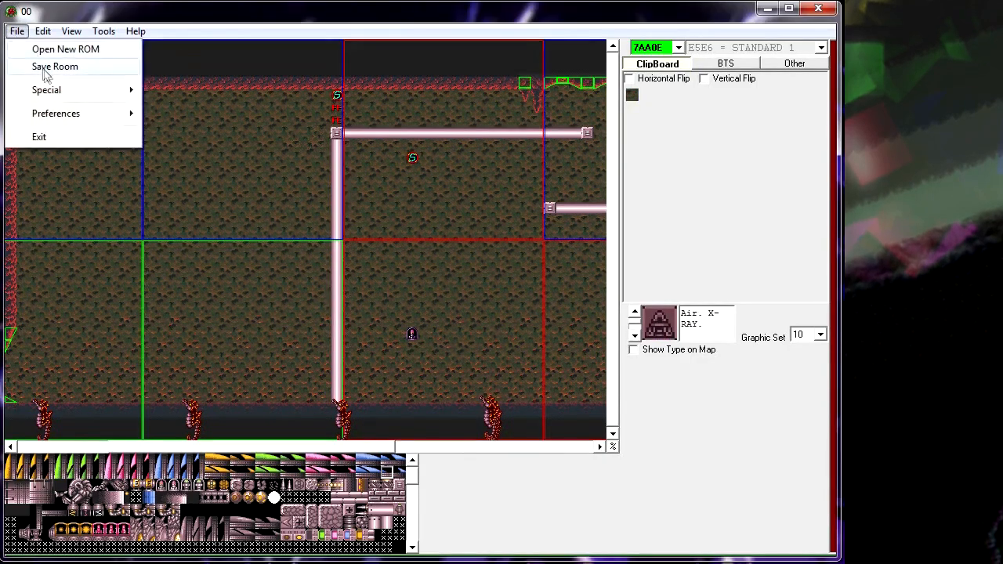
click(45, 69)
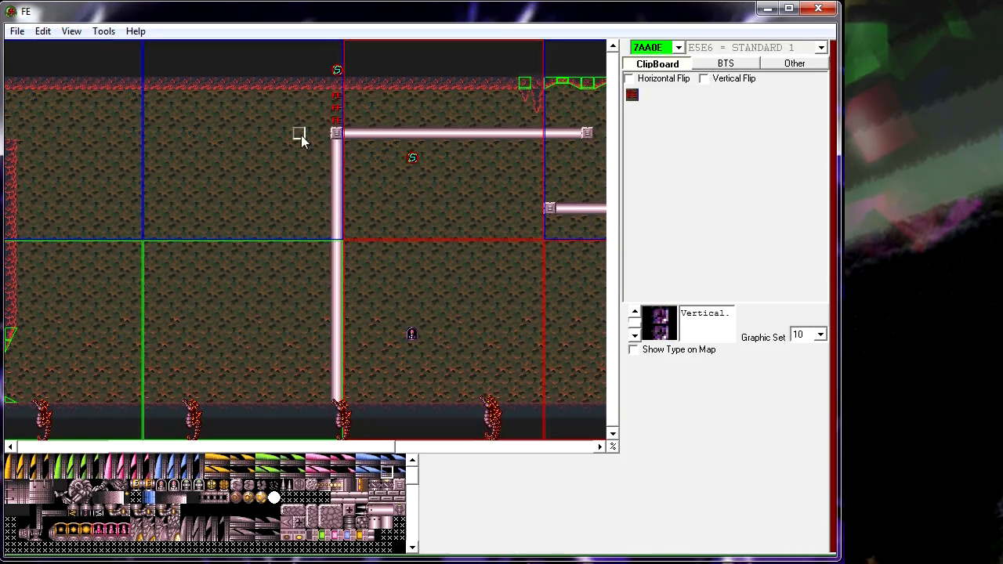
click(17, 30)
click(78, 67)
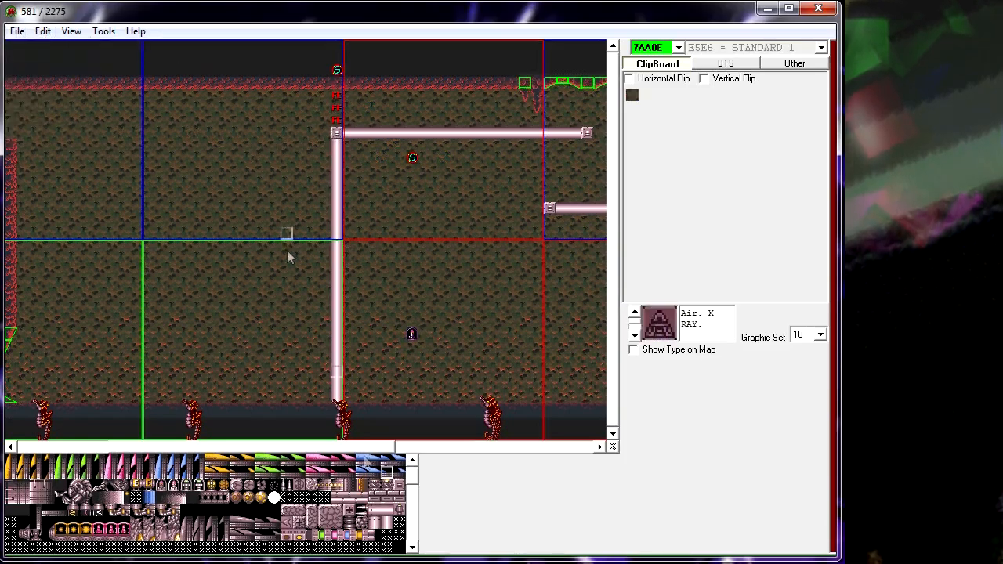
- Relaunch the game in the emulator and jump Samus over the top of the vertical pipe to trigger the extended scroll PLM
middle_click(270, 378)
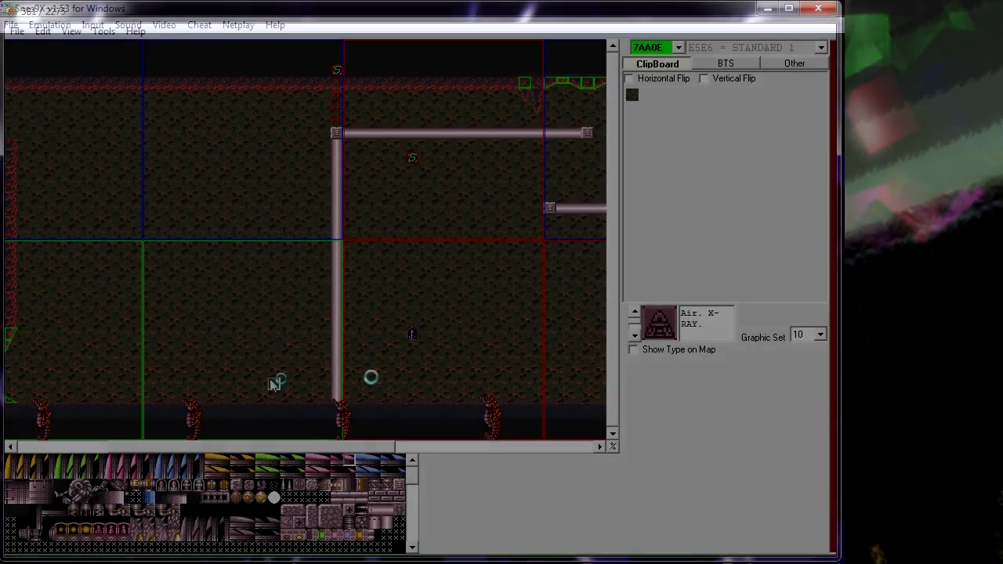
key(Right)
key(v)
key(Left)
key(Right)
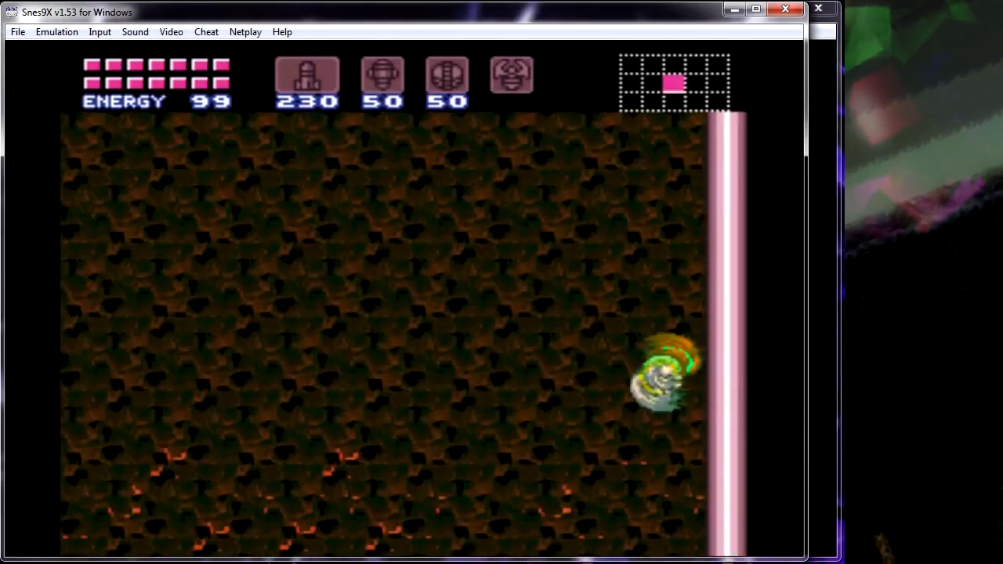
key(v)
key(v)
key(Right)
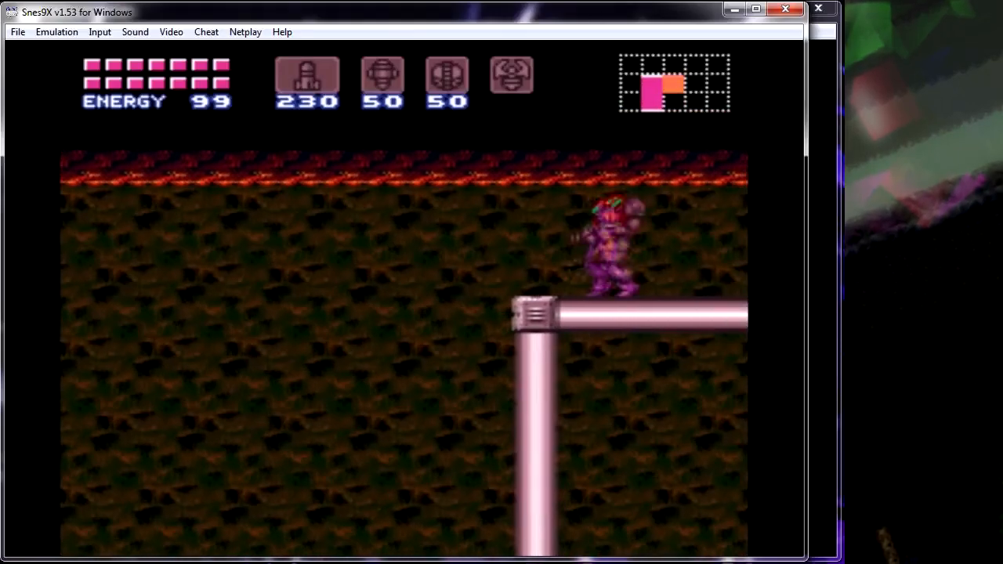
- Move Samus back and forth and jump around the vertical pipe's cap to check the scrolling on the upper pipe
key(Left)
key(Up)
key(v)
key(v)
key(Right)
key(Left)
key(a)
key(d)
key(s)
key(d)
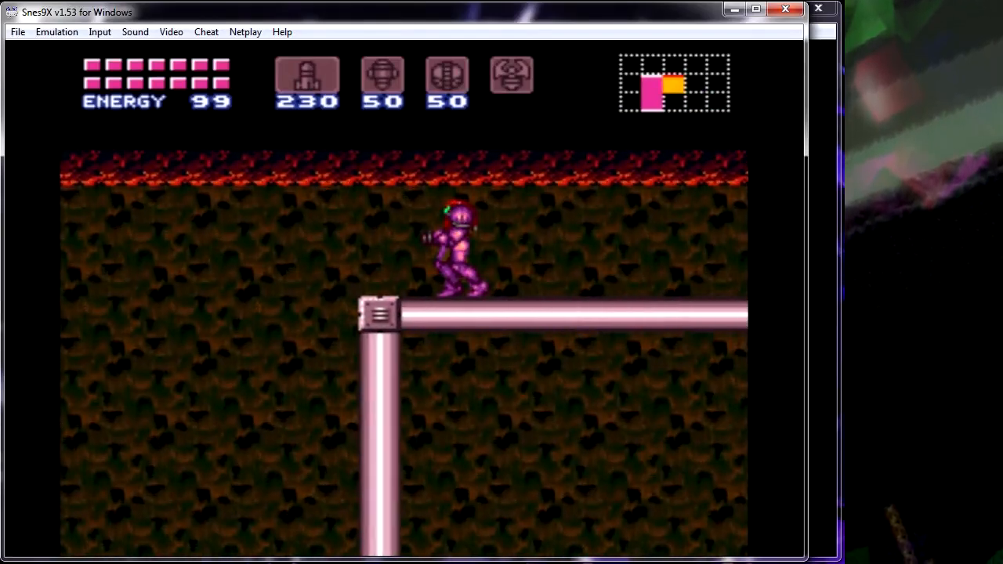
- Run Samus left and right across the vertical pipe's cap to recheck the scroll trigger, and close the emulator
key(Left)
key(Up)
key(Right)
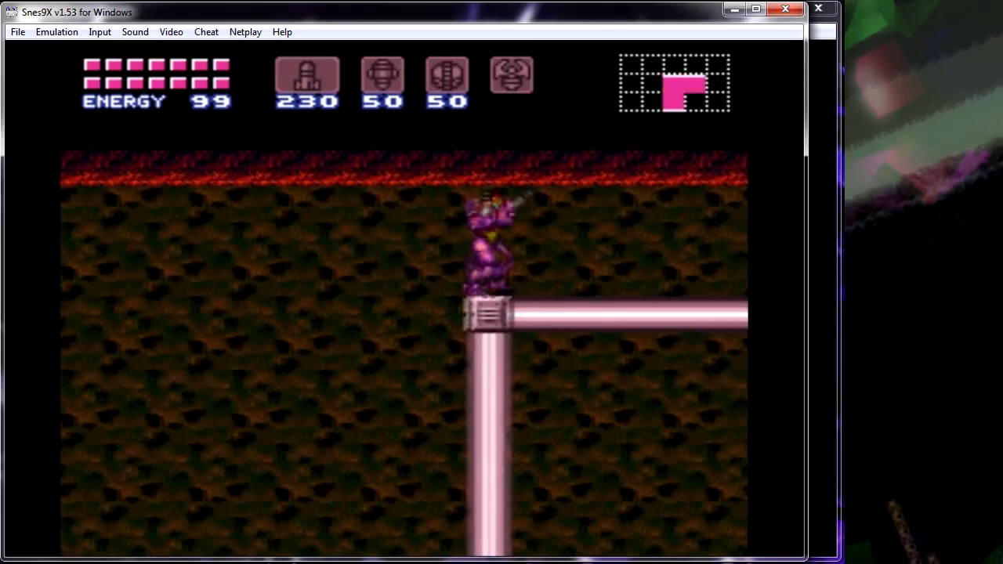
key(Right)
key(Left)
key(Right)
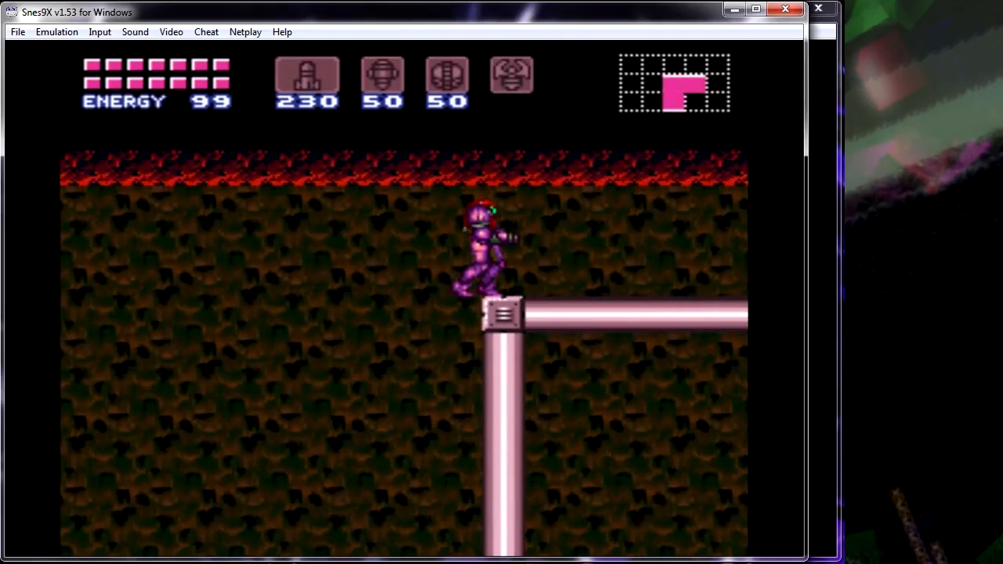
key(Left)
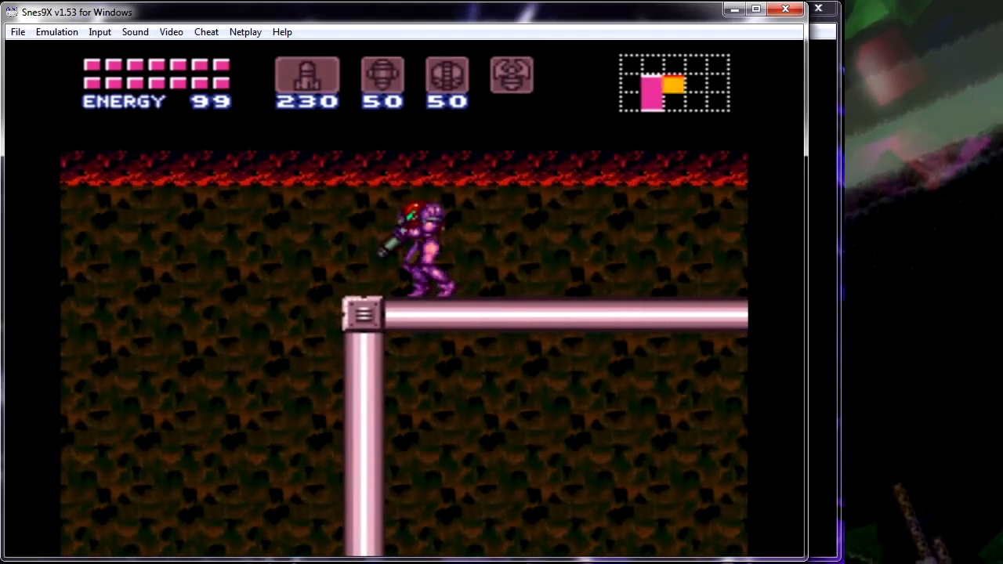
click(784, 10)
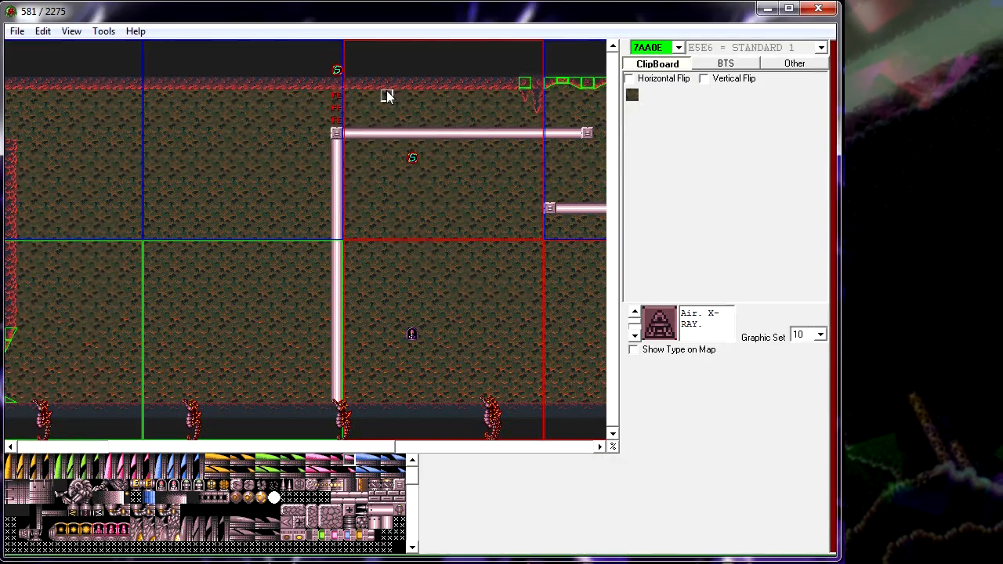
- Move the scroll PLM under the horizontal pipe into the ceiling, three tiles left of the other scroll PLM, and save the room
click(17, 30)
click(47, 66)
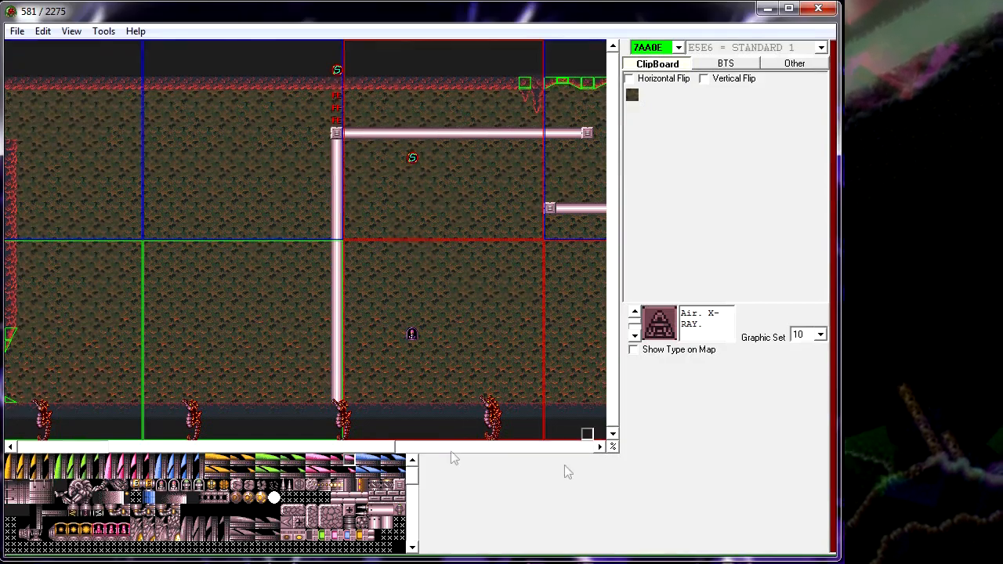
click(423, 446)
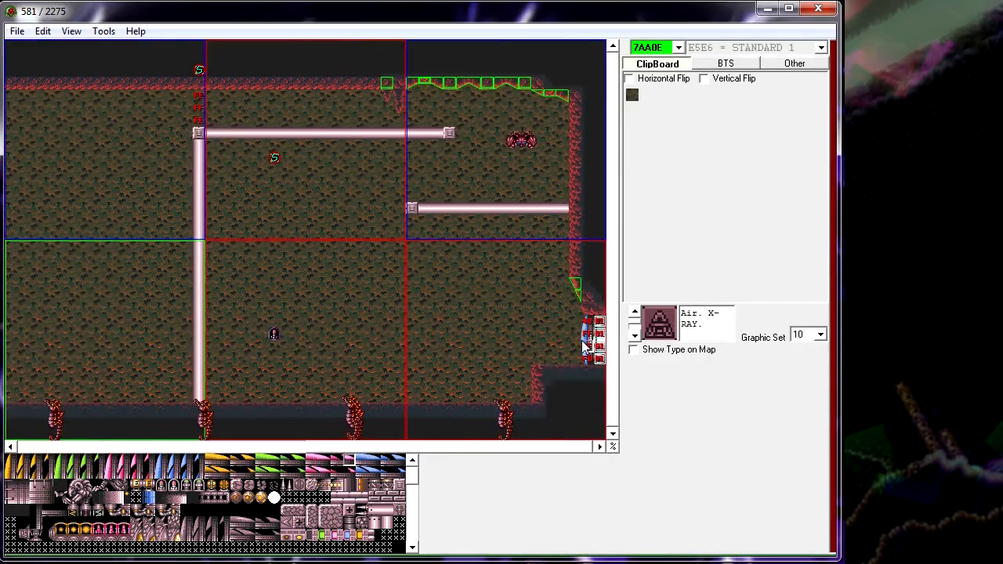
drag(580, 448, 507, 423)
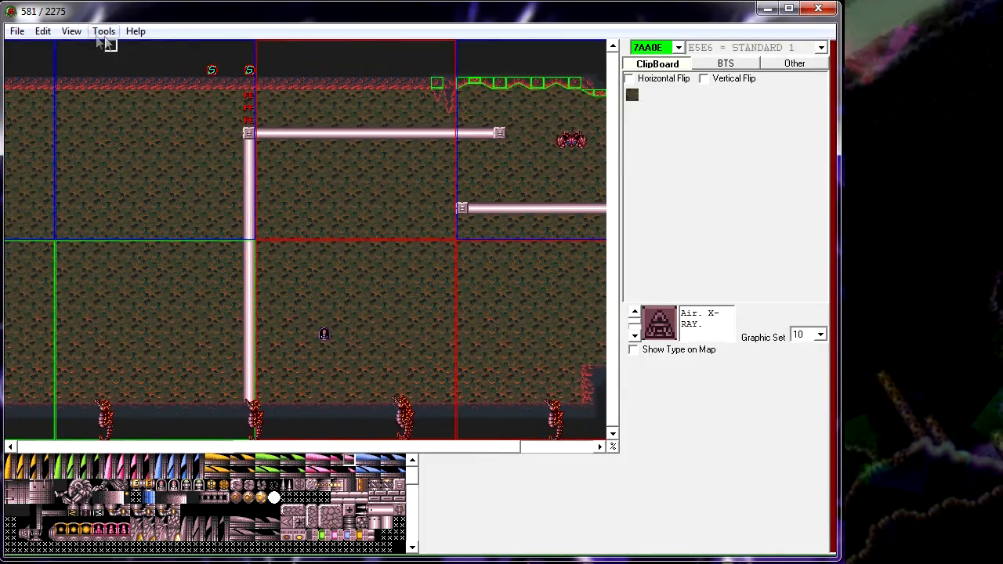
click(18, 32)
- In the Scroll Editor's normal scrolls, set the third upper screen to blue and the last two lower screens to green, and save them
mouse_move(101, 31)
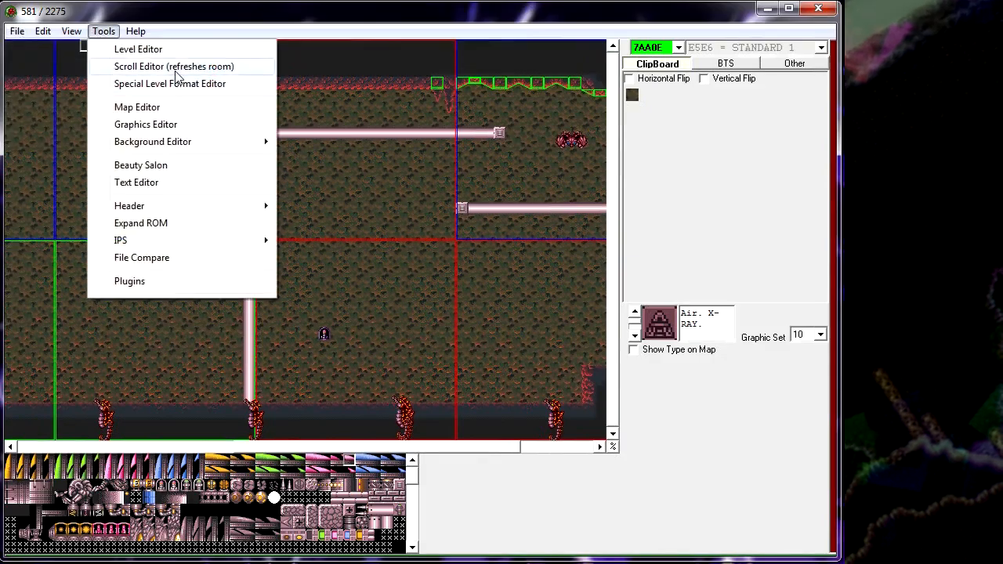
click(175, 67)
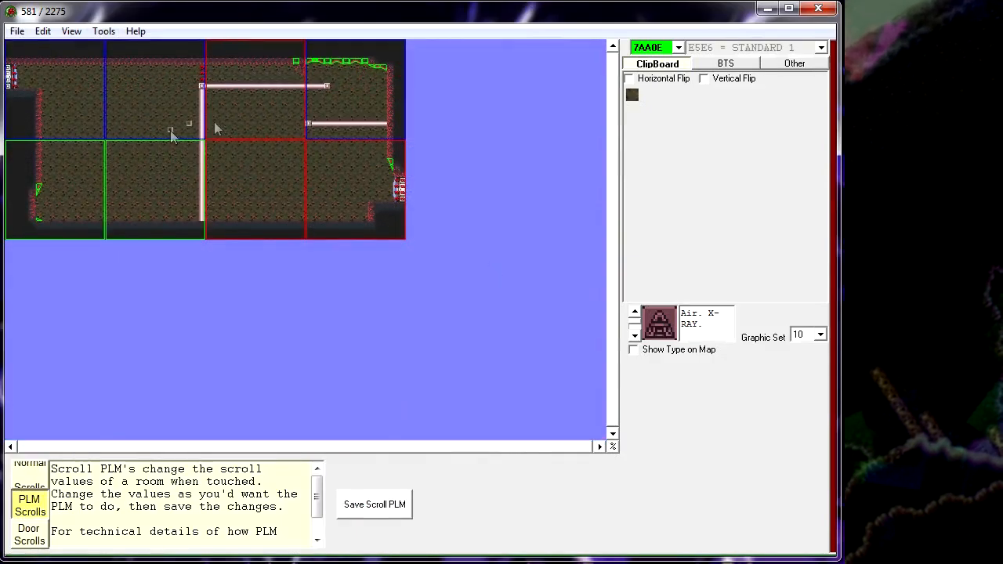
click(30, 475)
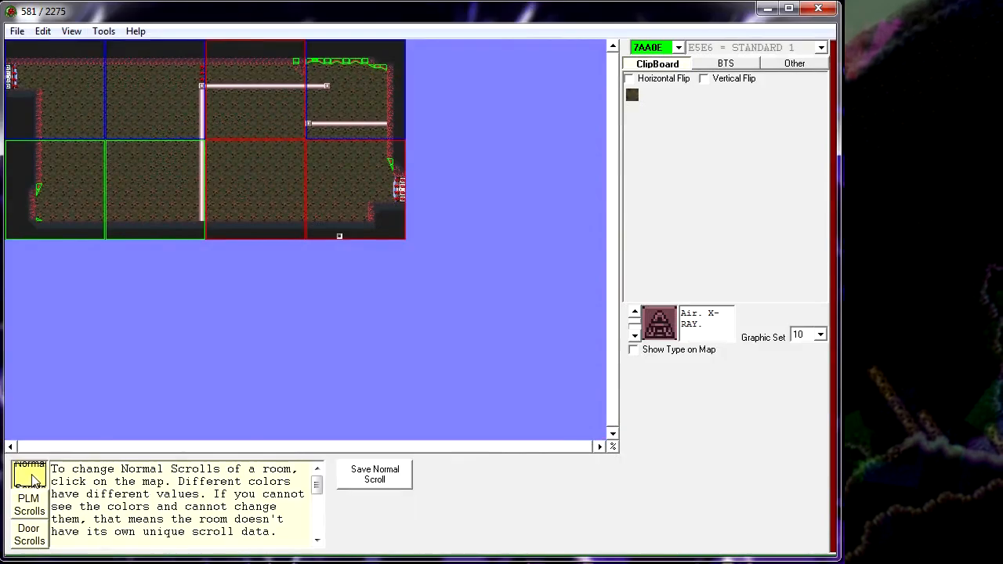
click(247, 114)
click(276, 188)
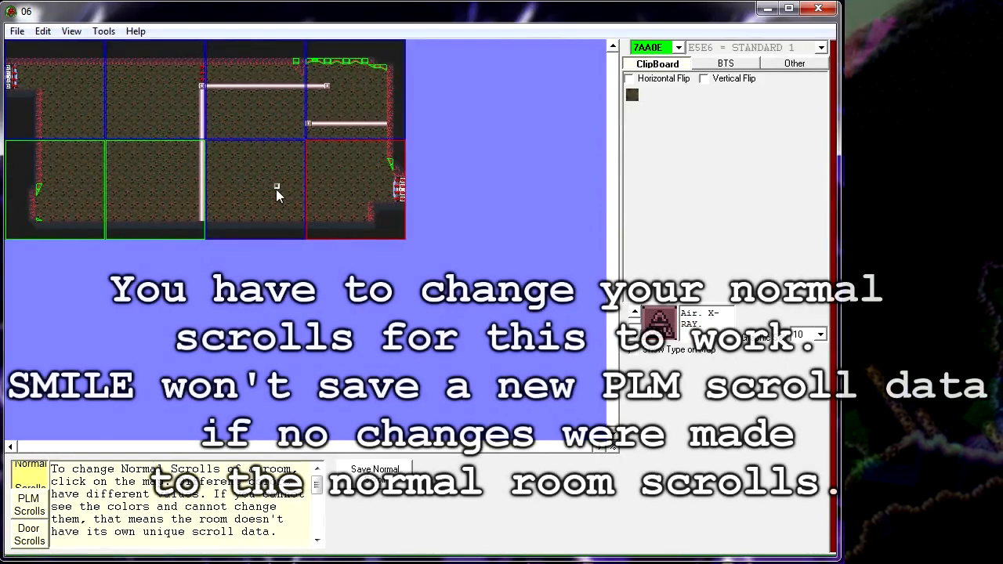
click(235, 202)
click(328, 179)
click(327, 180)
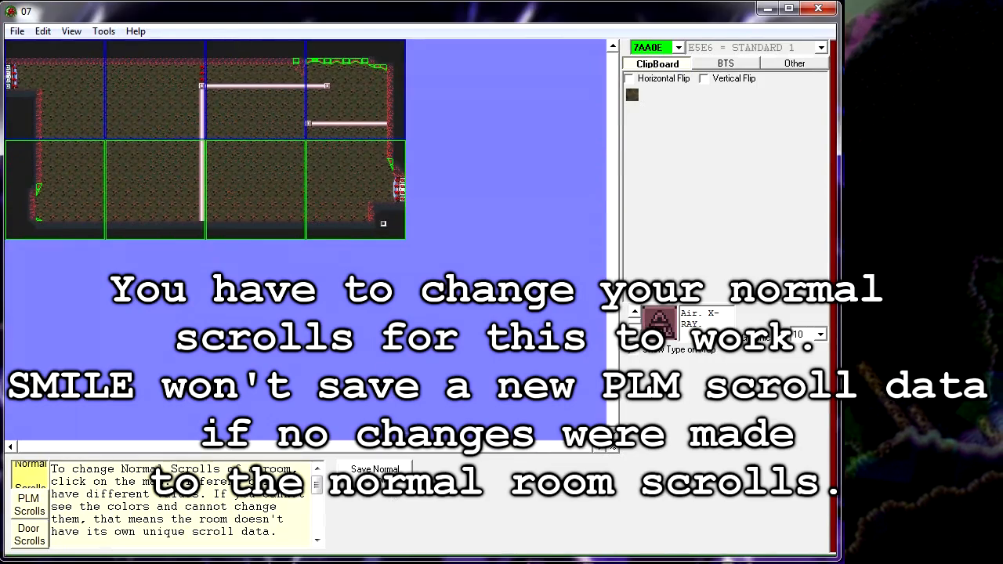
click(376, 476)
- For the PLM scrolls, set the third upper screen and the last two lower screens to red
click(30, 505)
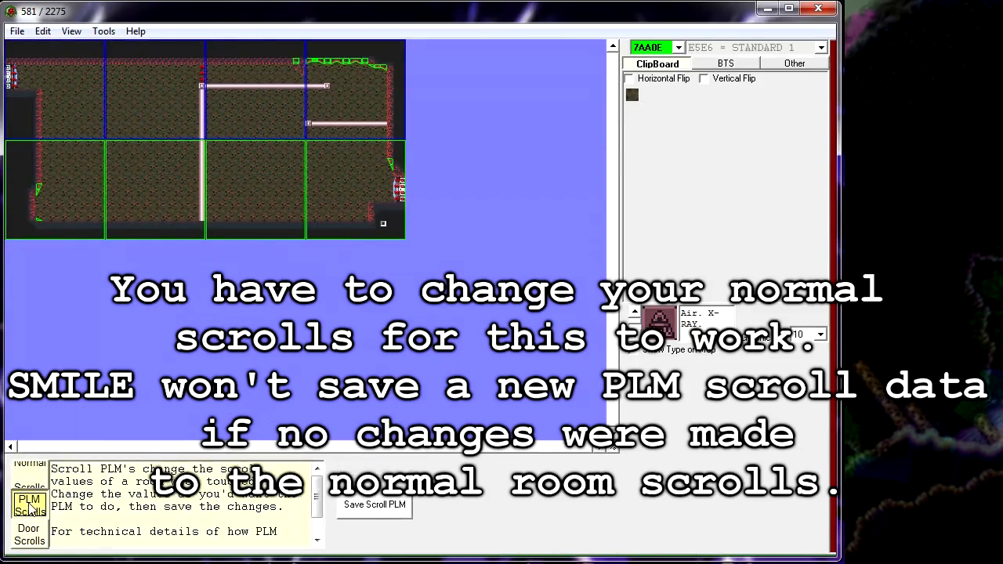
click(260, 115)
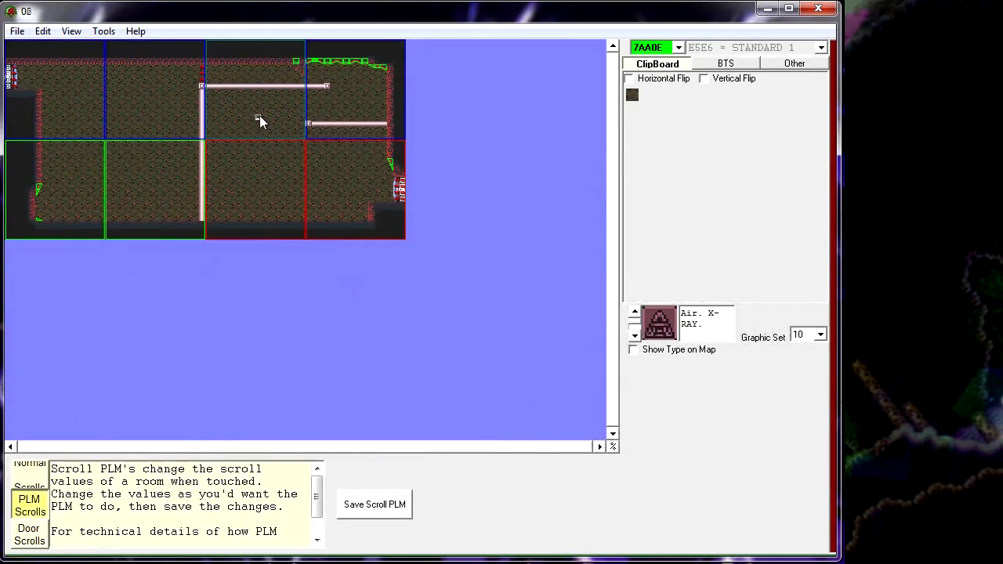
click(259, 115)
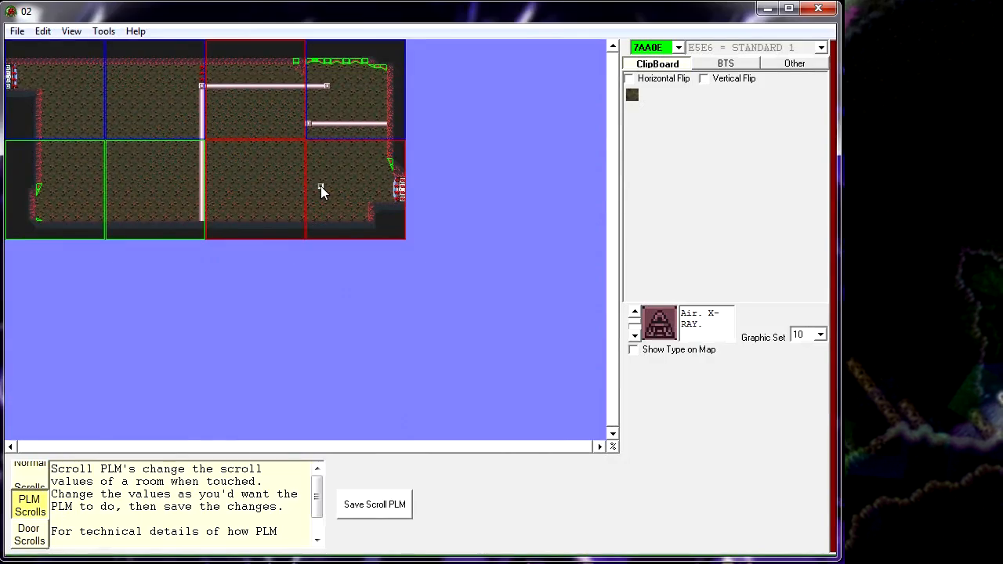
drag(321, 185, 301, 229)
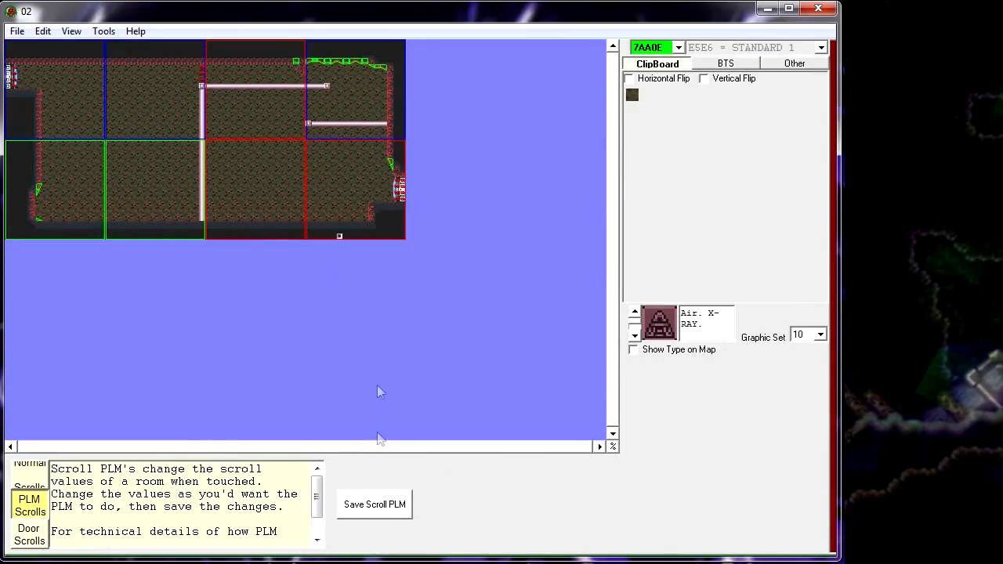
- Save the scroll PLM data in automatically found blank space at $8F E9C7 and reset the room's scroll values to their originals
click(391, 506)
click(306, 190)
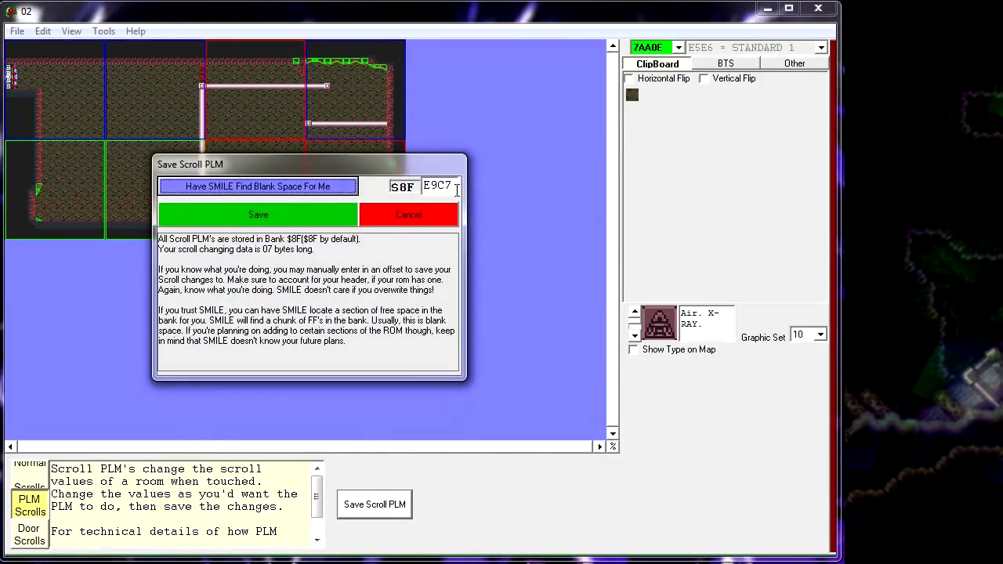
click(341, 218)
click(773, 478)
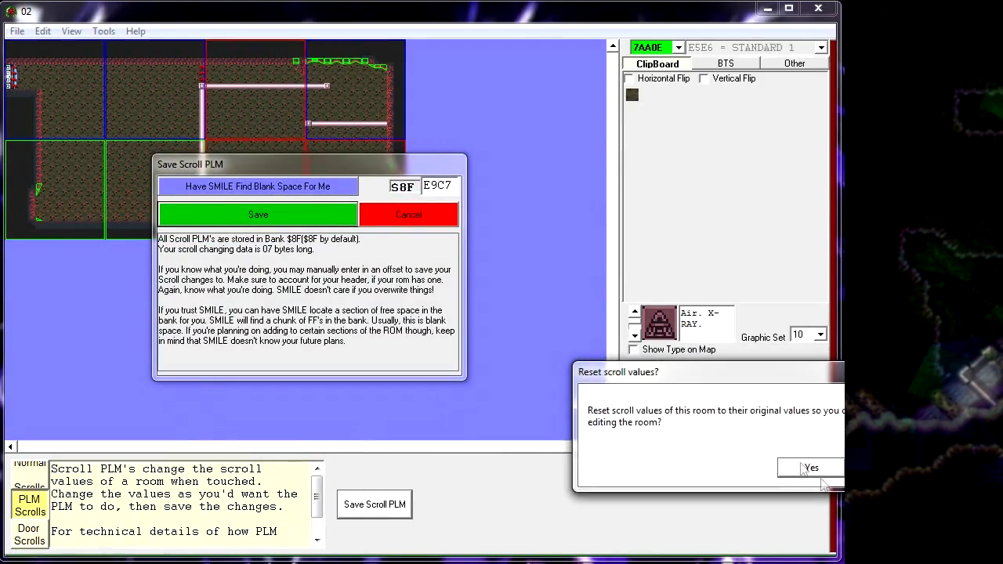
click(784, 465)
- Set the normal scrolls of the third upper and last two lower screens back to red, save them, and leave the Scroll Editor
click(39, 470)
click(288, 189)
click(312, 157)
click(258, 116)
click(253, 112)
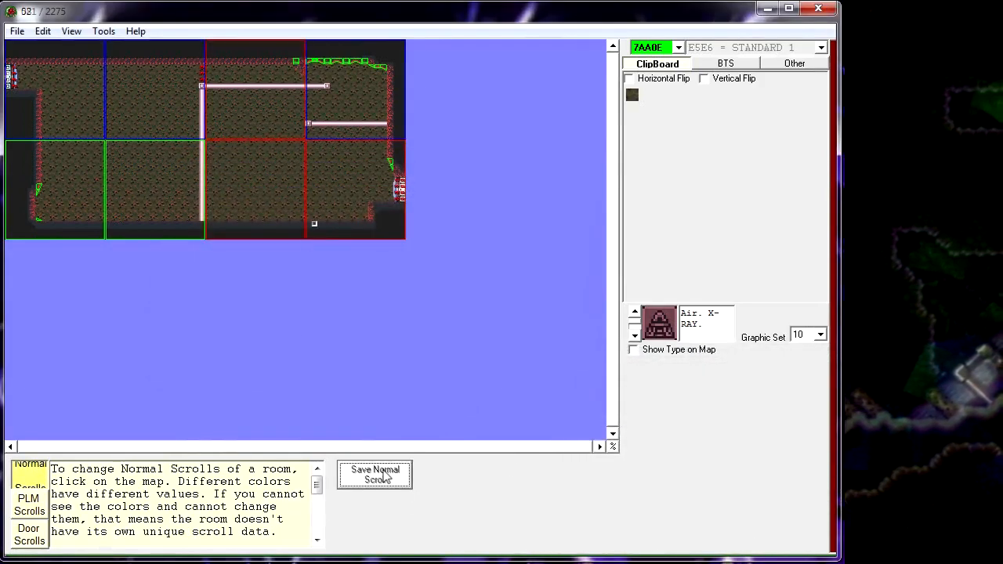
click(103, 31)
click(135, 67)
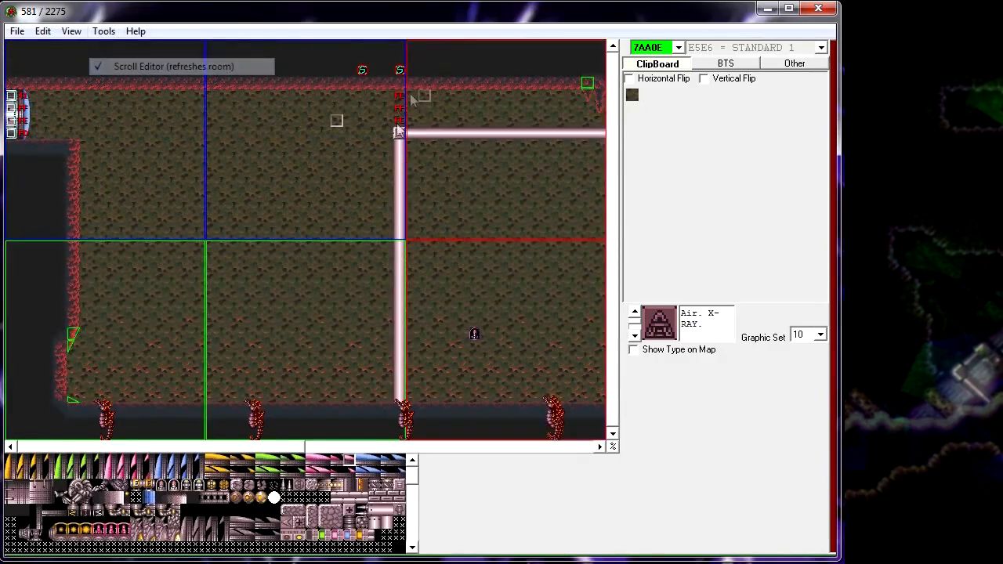
- Point the left ceiling scroll PLM to the saved scroll data by setting its value to E9C7, and save the room
right_click(361, 74)
click(384, 86)
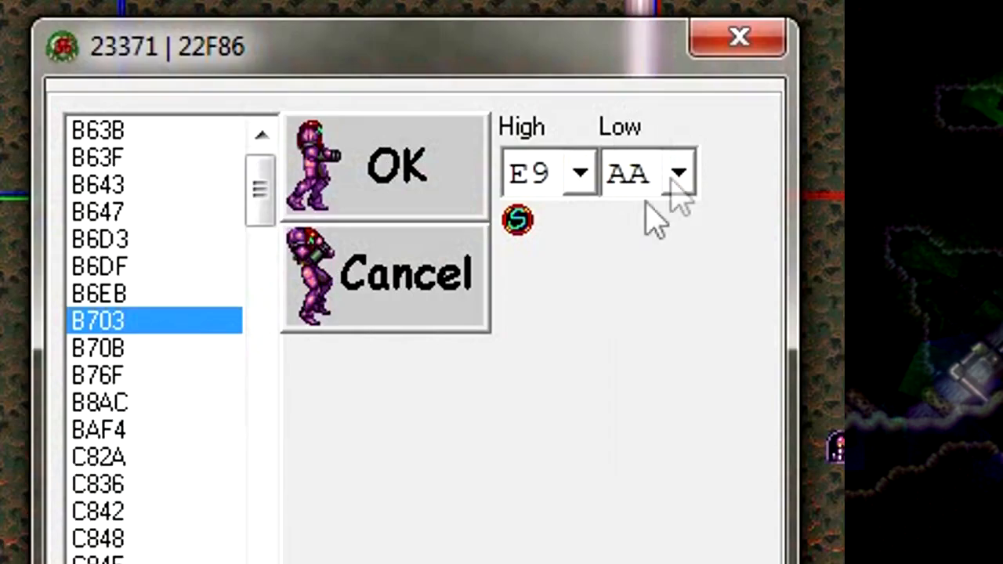
click(410, 233)
scroll(417, 333, down, 5)
scroll(682, 456, down, 3)
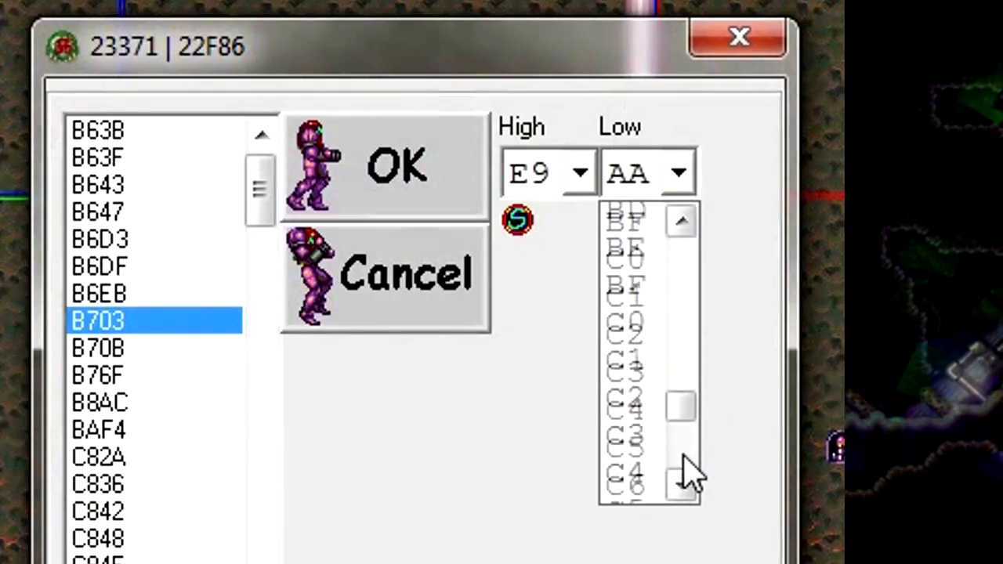
click(644, 484)
click(420, 166)
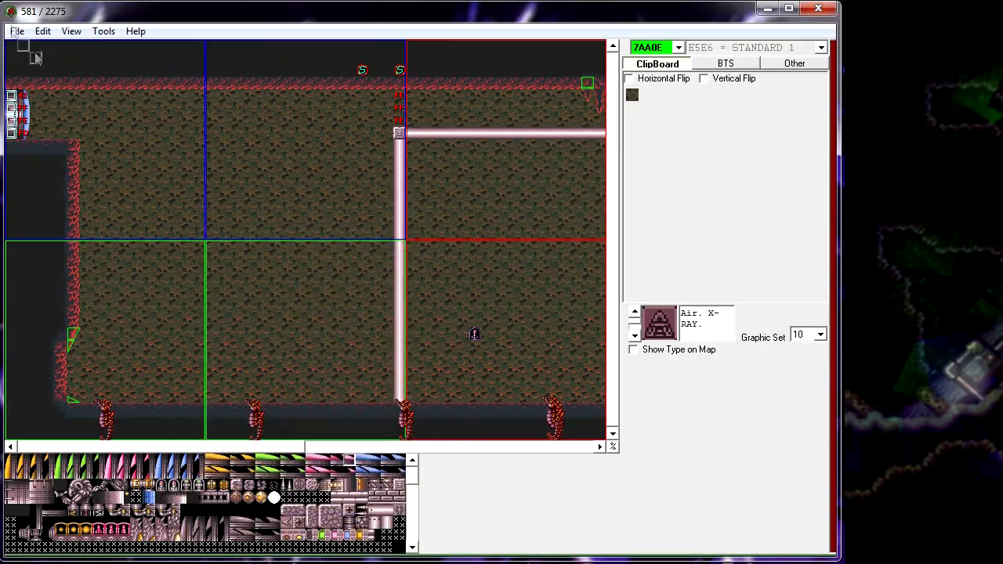
click(16, 30)
click(55, 70)
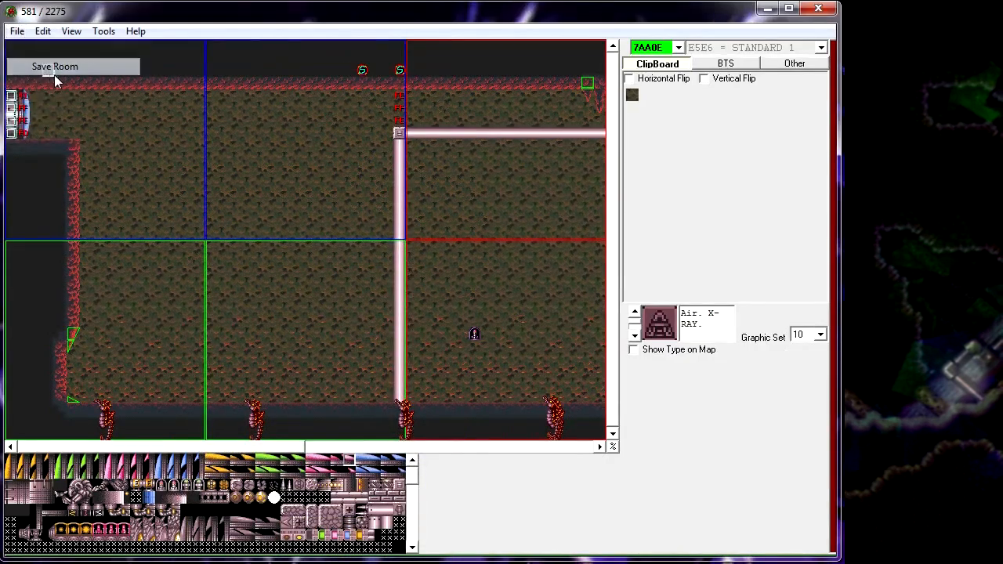
- Place a column of five Vertical FF tiles beneath the left scroll PLM and erase the stray tile beside it
right_click(398, 100)
click(359, 98)
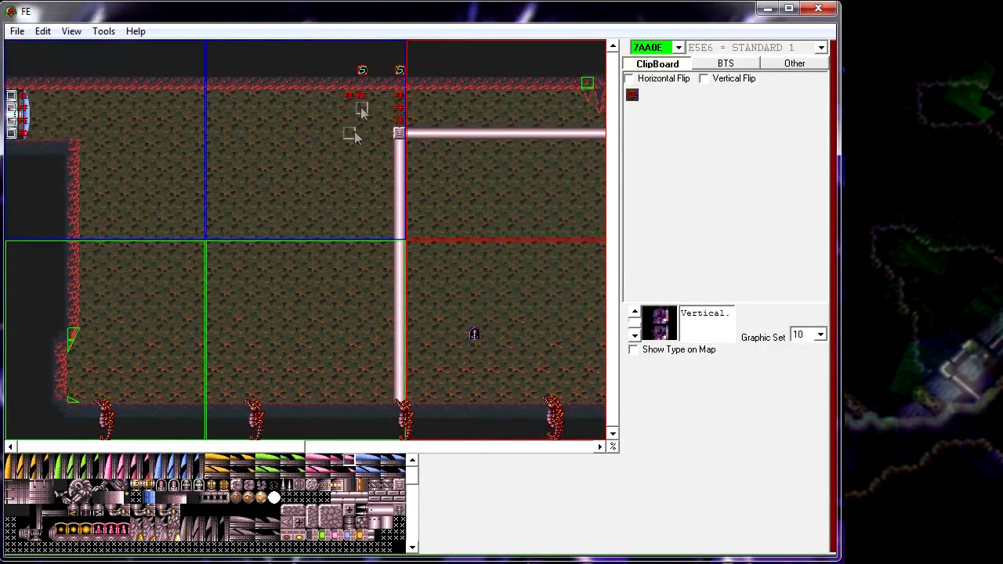
right_click(352, 131)
click(349, 99)
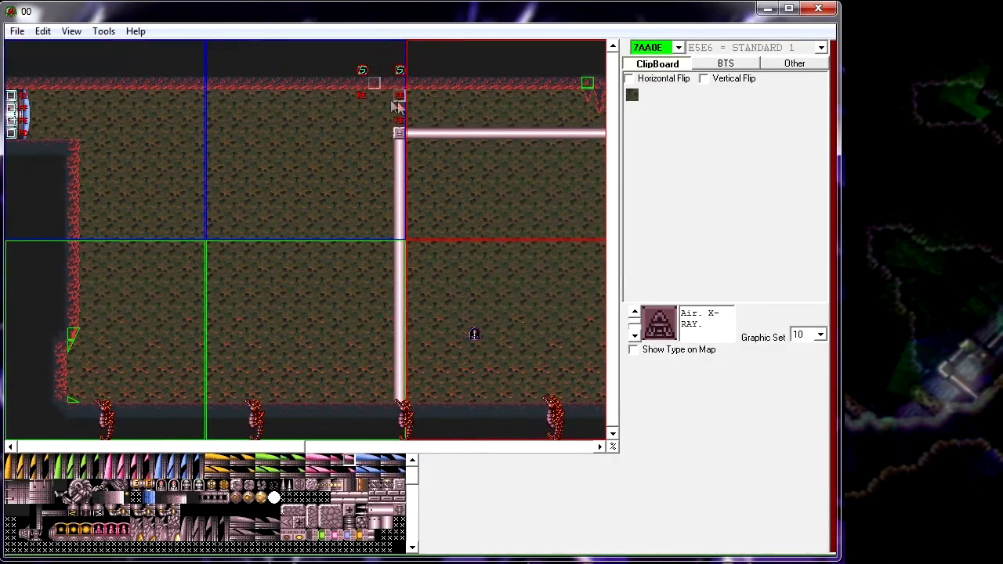
right_click(397, 108)
click(361, 112)
click(361, 123)
click(363, 142)
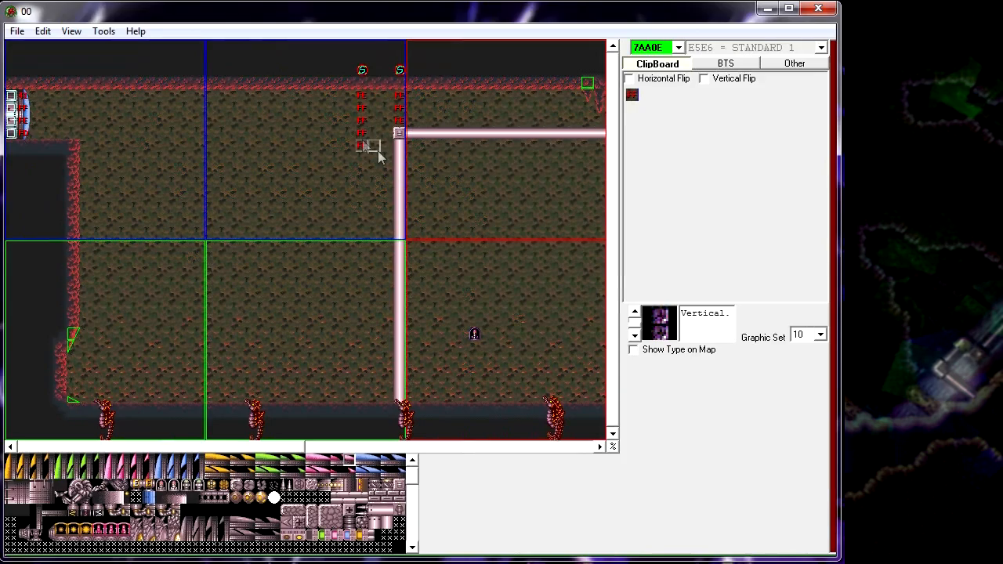
- Extend the column's lowest tile toward the vertical pipe with two Horizontal tiles that have the BTS value FF
right_click(378, 150)
click(633, 349)
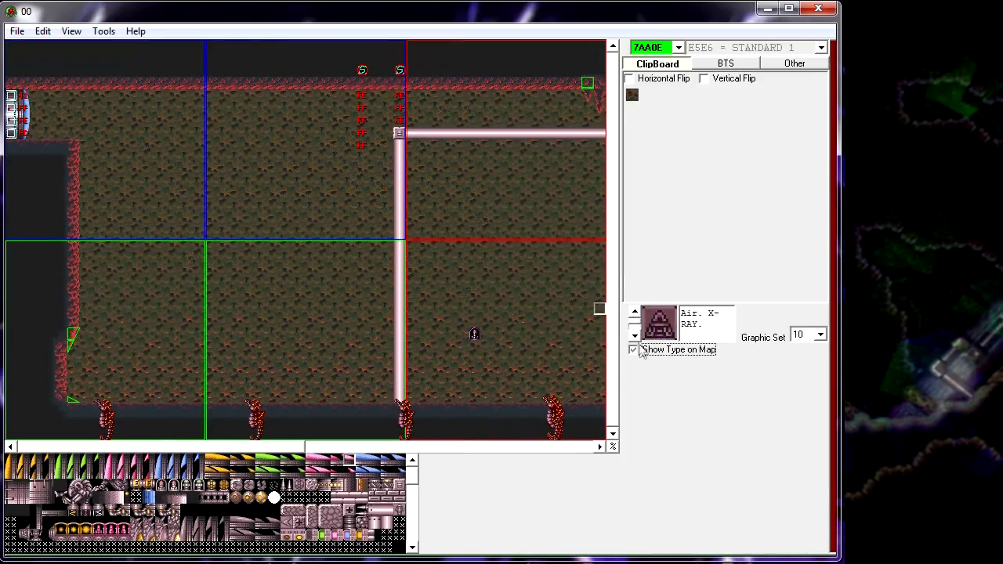
click(635, 336)
click(635, 336)
click(635, 336)
click(635, 336)
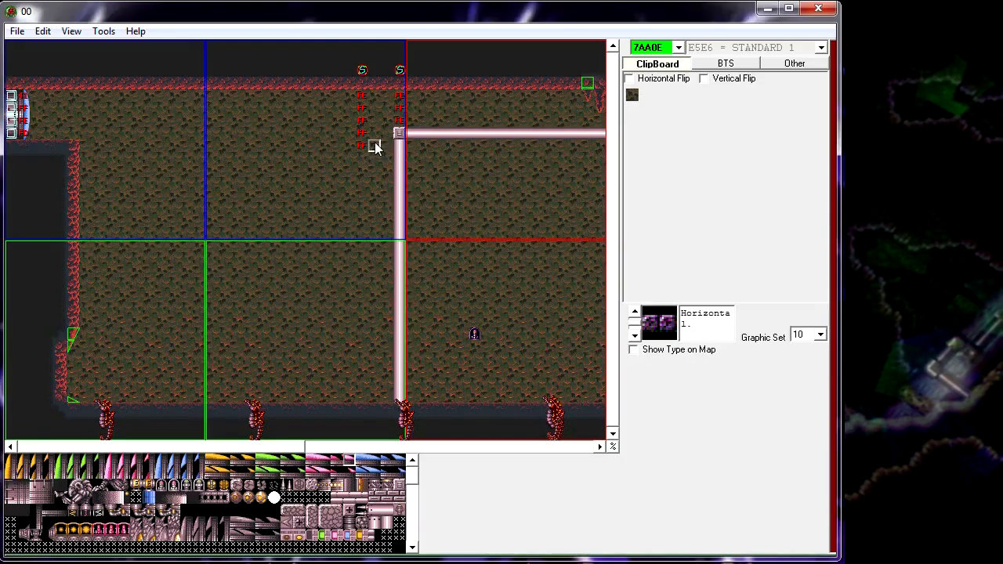
text(b)
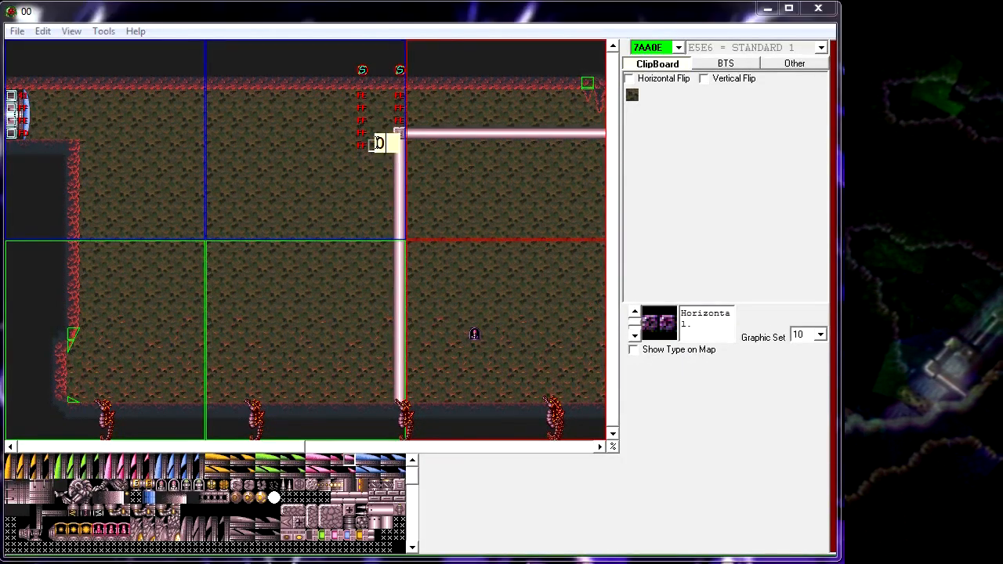
text(FF)
key(Return)
right_click(373, 146)
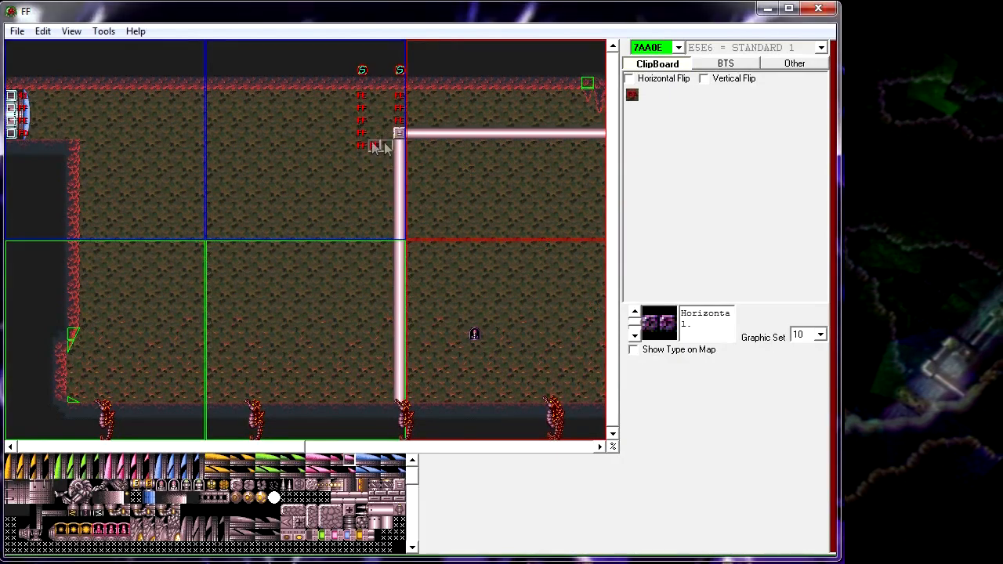
- Save the room with the second scroll PLM and its extension tiles
click(16, 31)
click(49, 65)
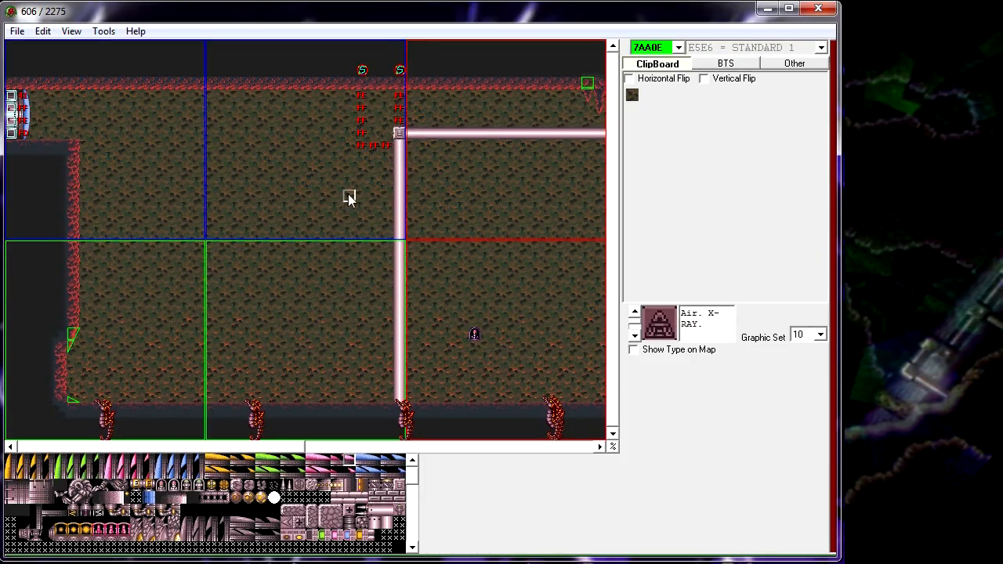
click(17, 30)
click(55, 65)
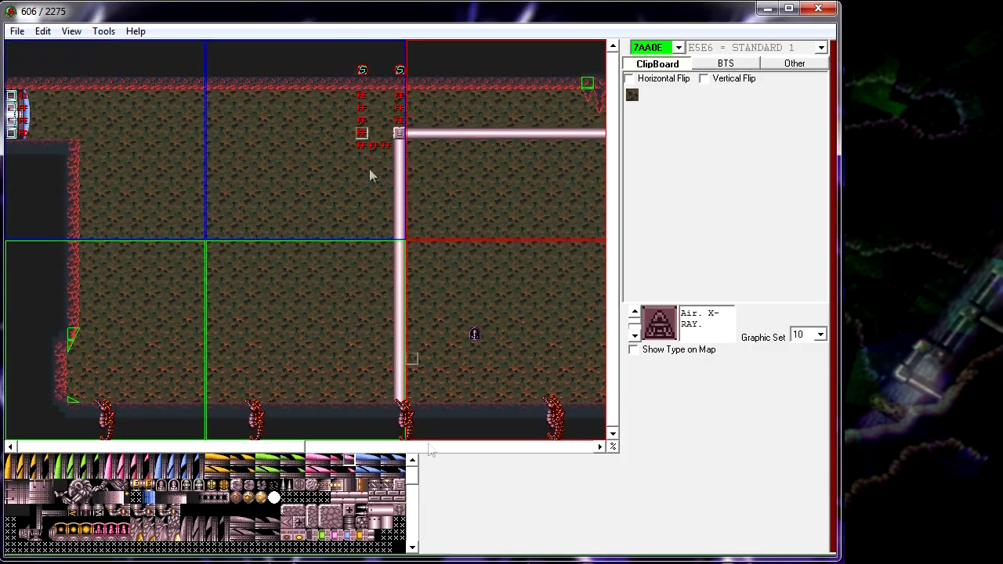
click(525, 446)
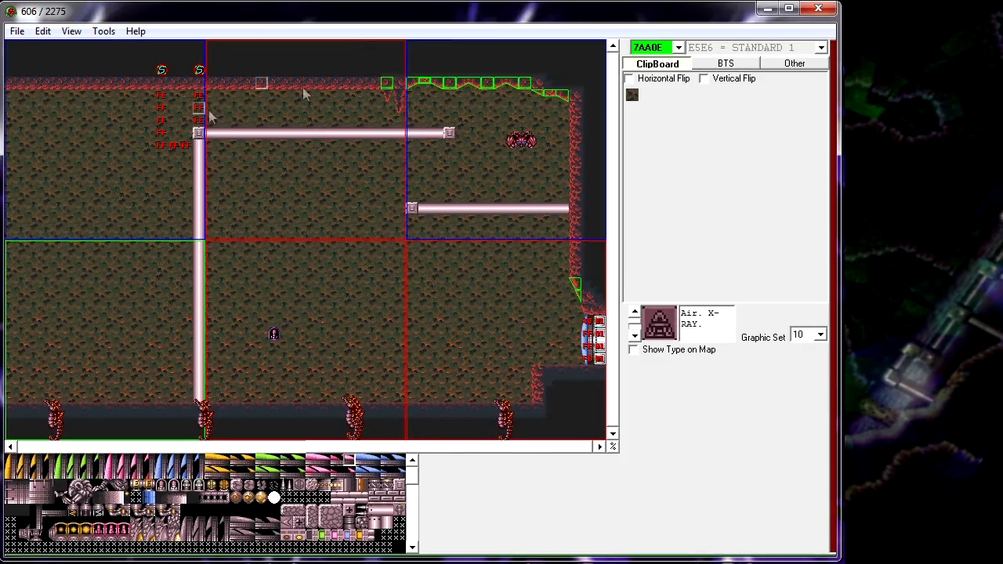
click(17, 30)
click(39, 63)
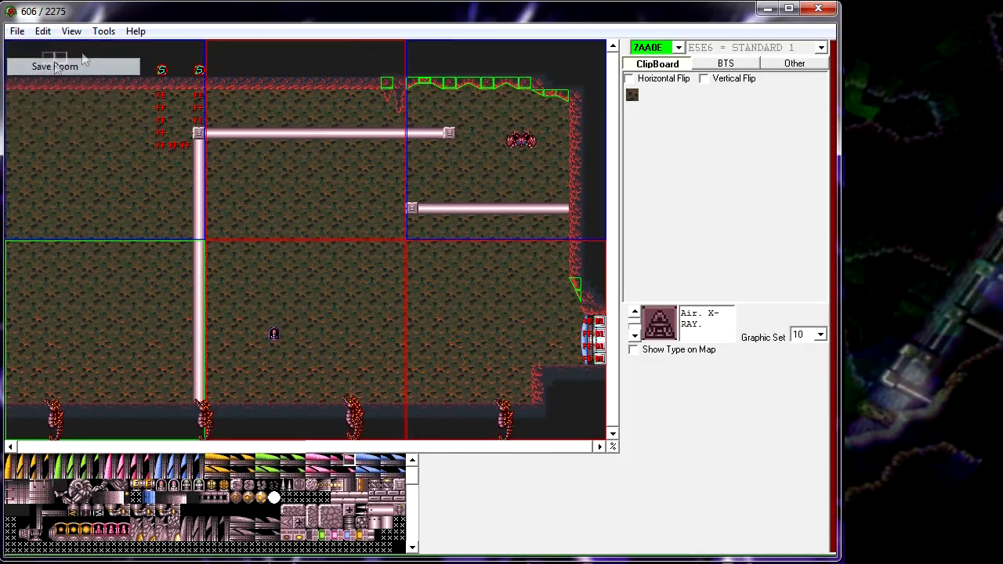
- Start an emulator test in the room's lower-left area and jump Samus to the ceiling beside the vertical pipe and back down
click(134, 447)
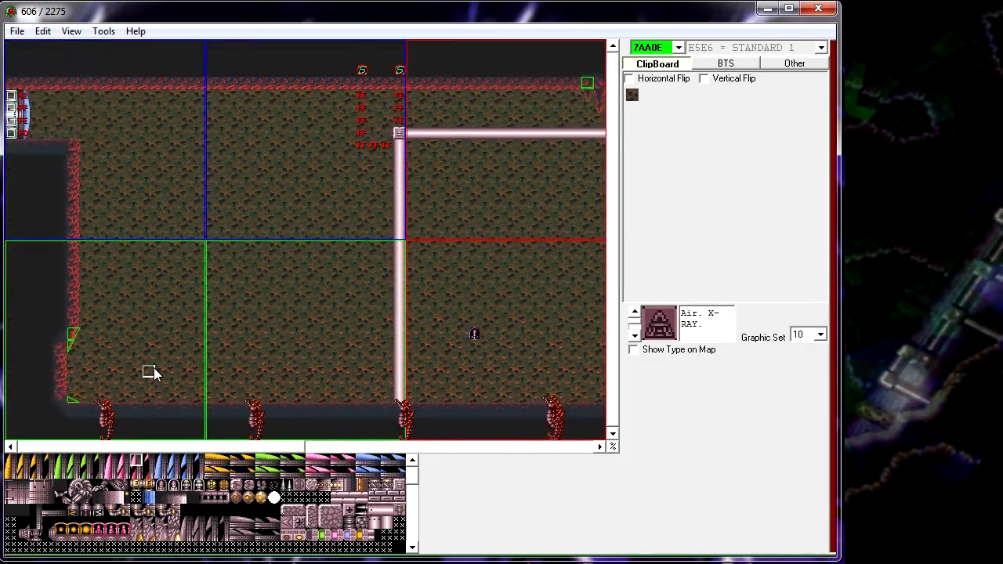
middle_click(153, 367)
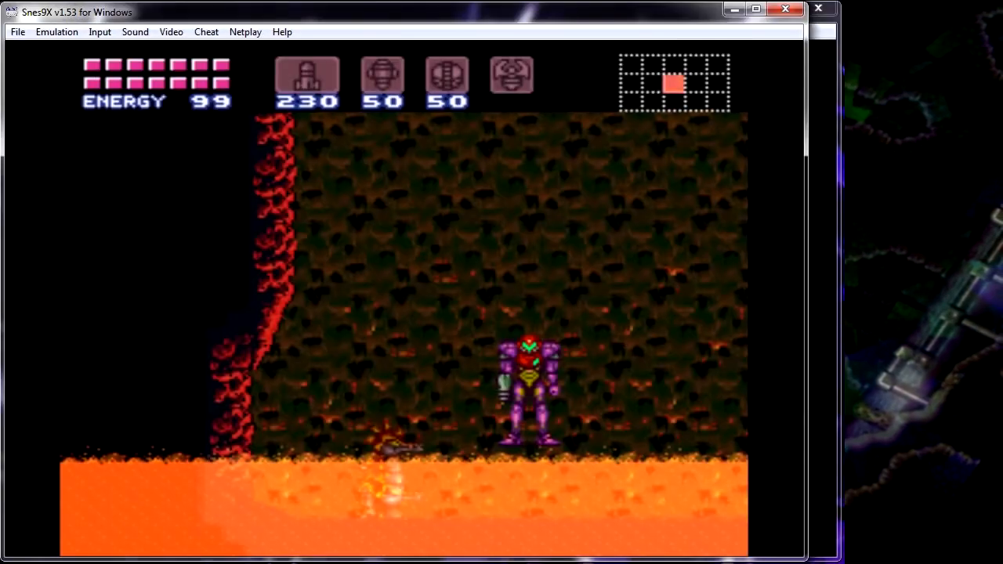
key(Right)
key(v)
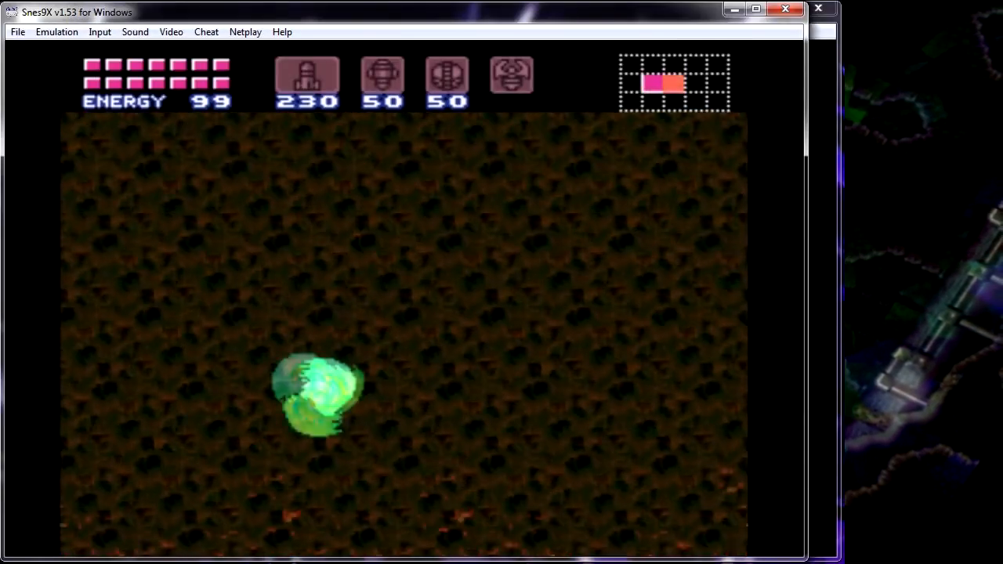
key(v)
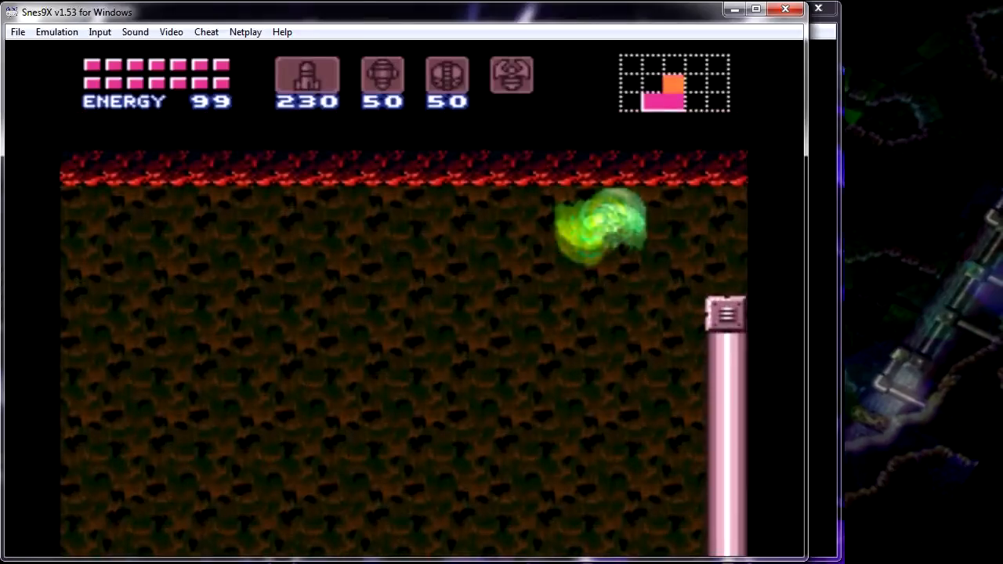
key(v)
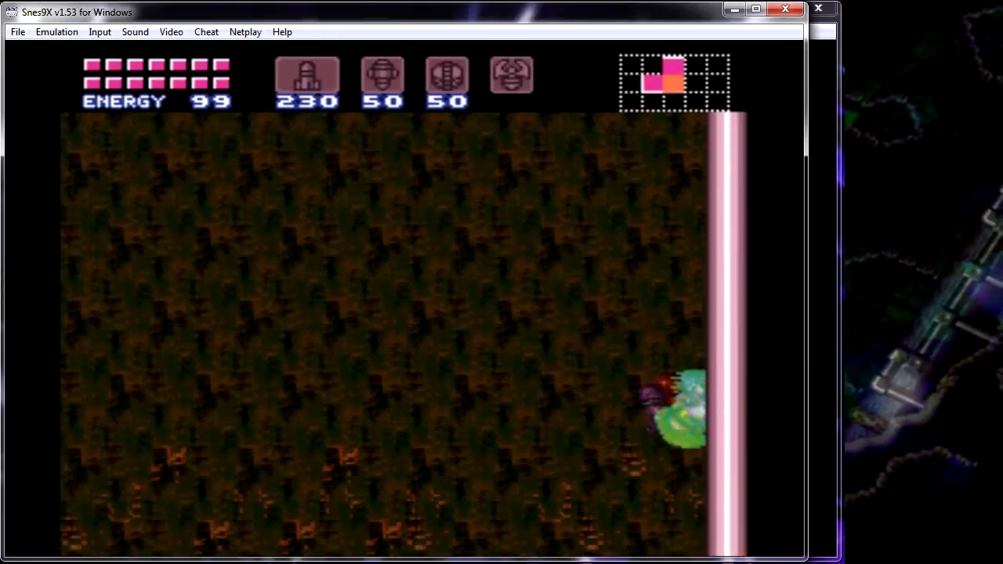
- Jump Samus repeatedly up the left side of the vertical pipe and cross to the right section to test the scroll changes
key(Left)
key(Right)
key(Left)
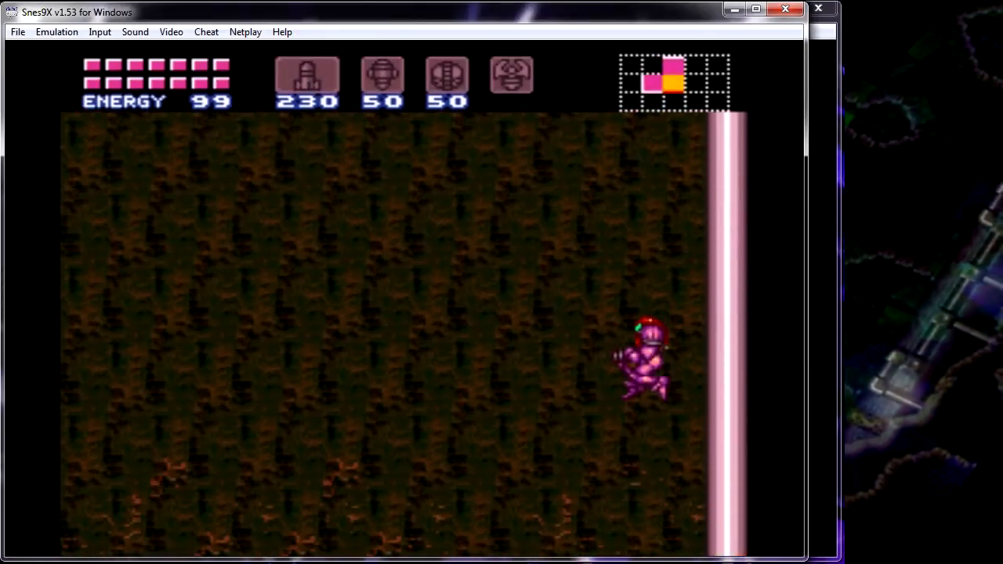
key(Right)
key(v)
key(v)
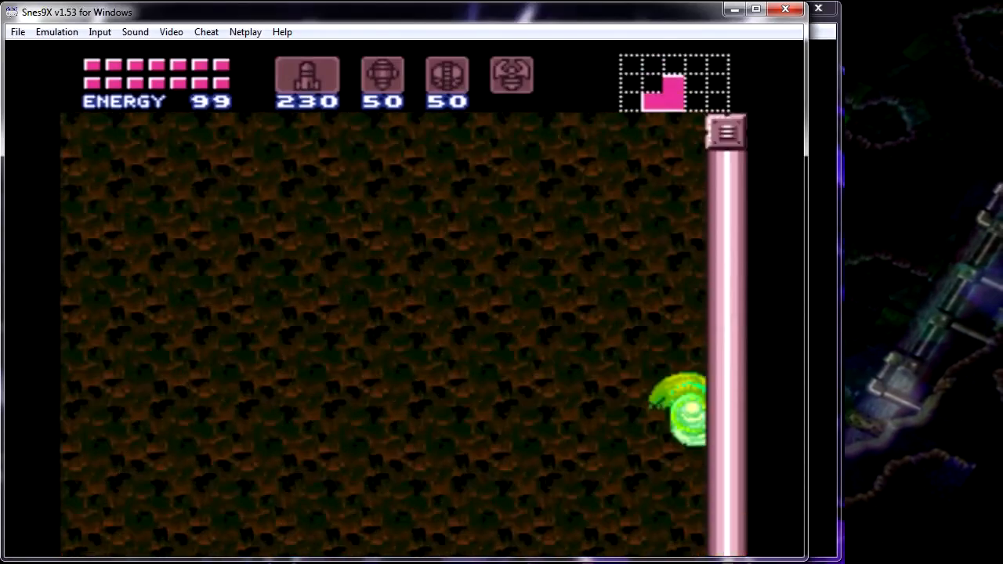
key(v)
key(v)
key(Left)
key(v)
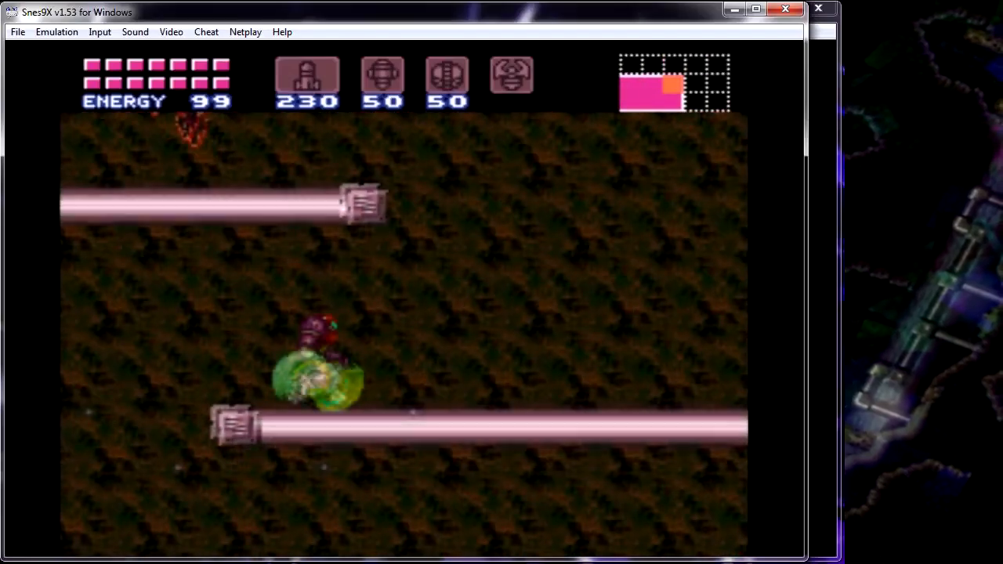
- Test the return path by moving Samus left over the upper horizontal pipe, down beside the vertical pipe and up again
key(Left)
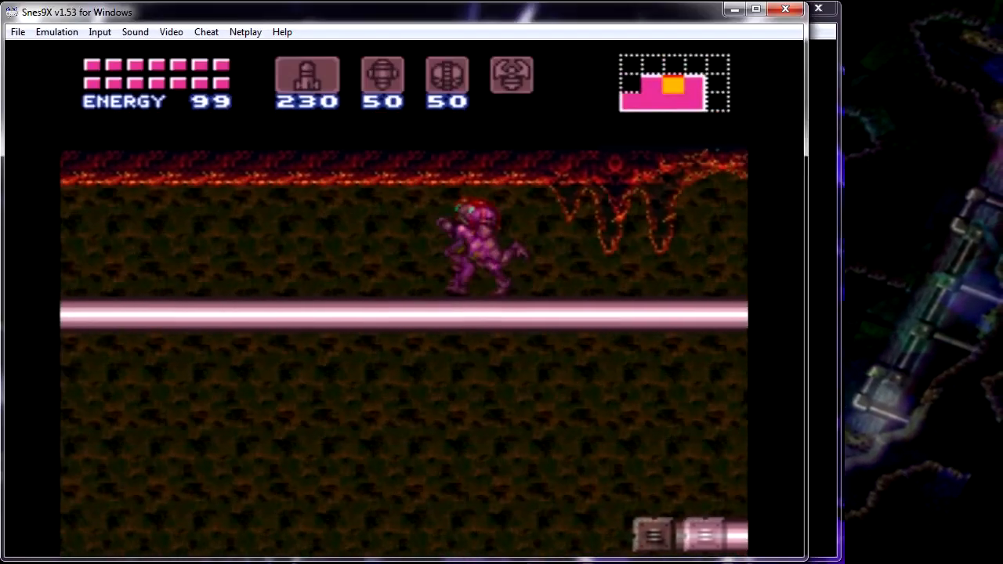
key(Right)
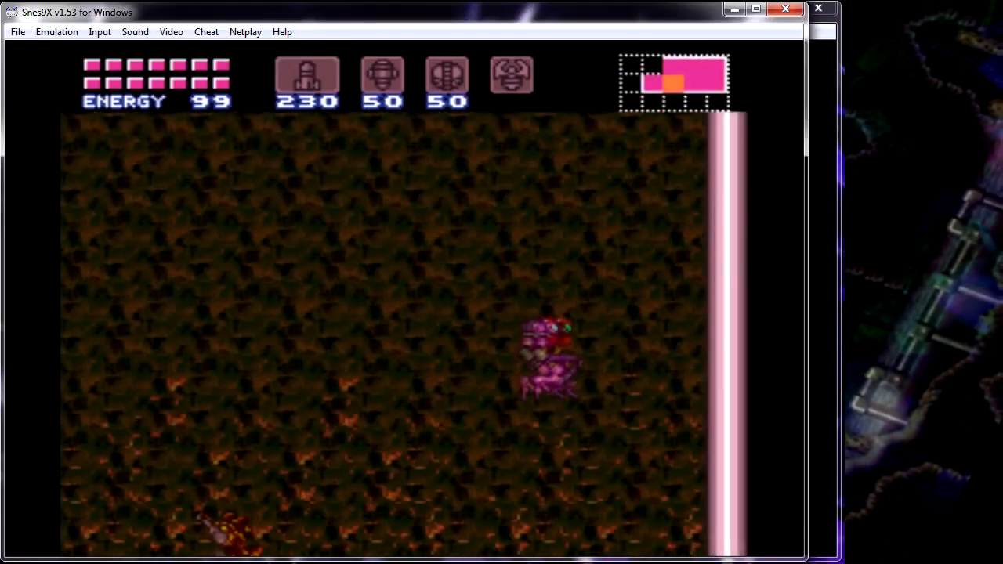
key(Left)
key(Up)
key(Left)
key(v)
key(Right)
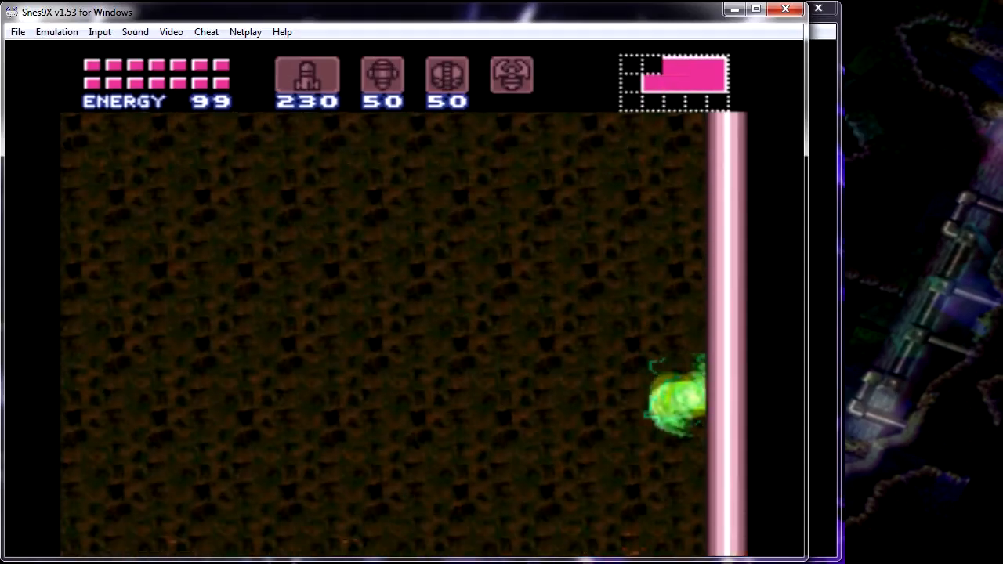
key(v)
key(v)
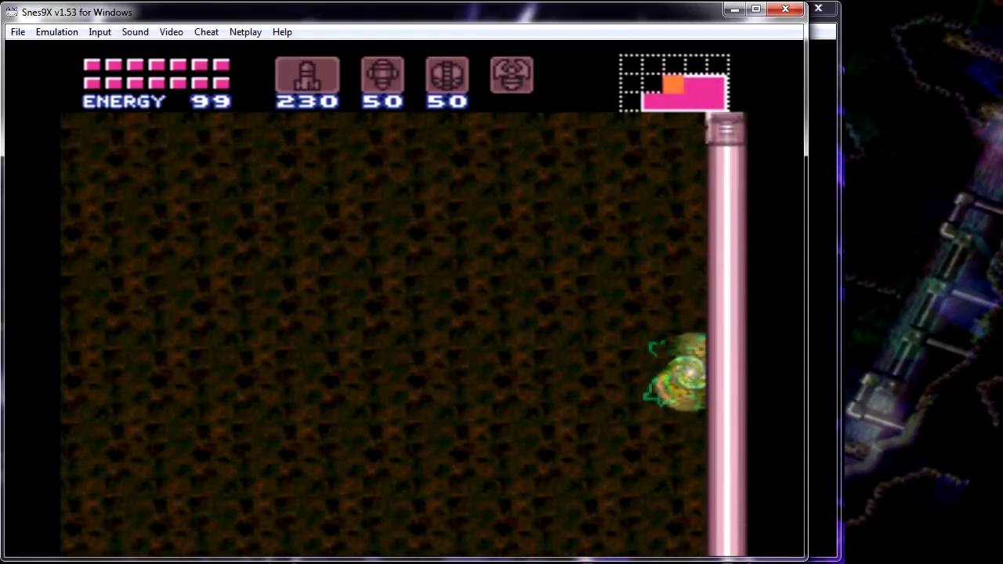
key(Left)
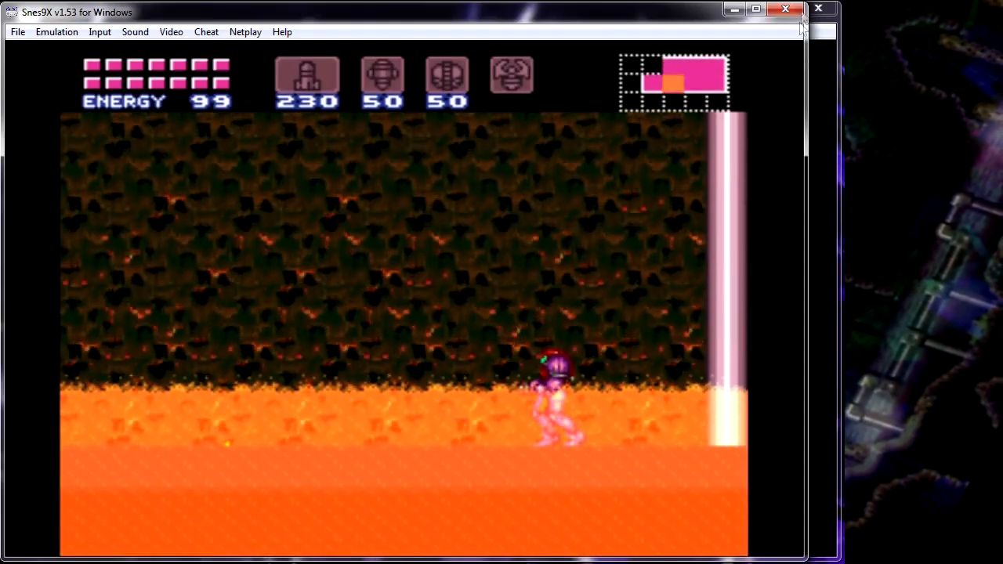
- Close the emulator and save the room
click(797, 9)
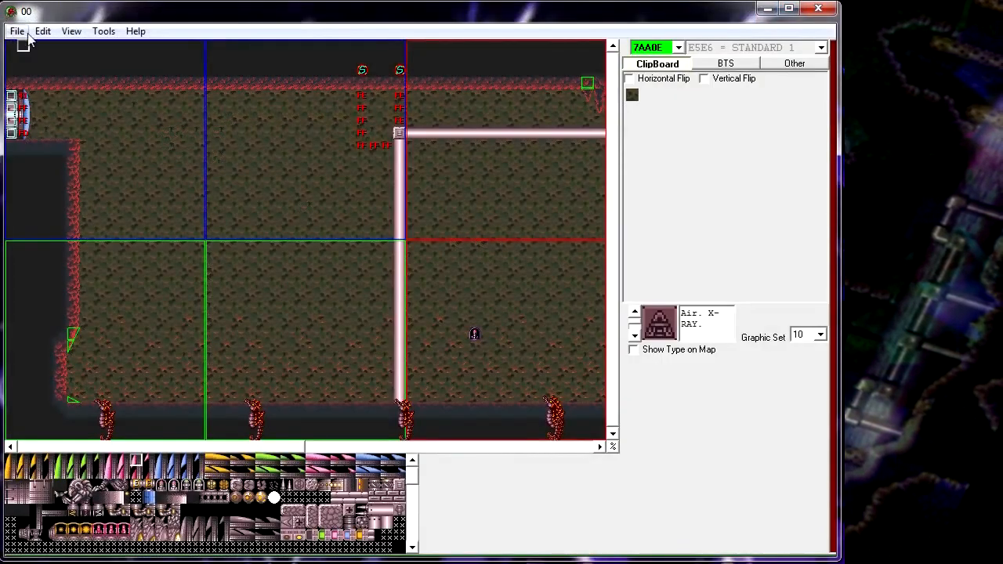
click(17, 31)
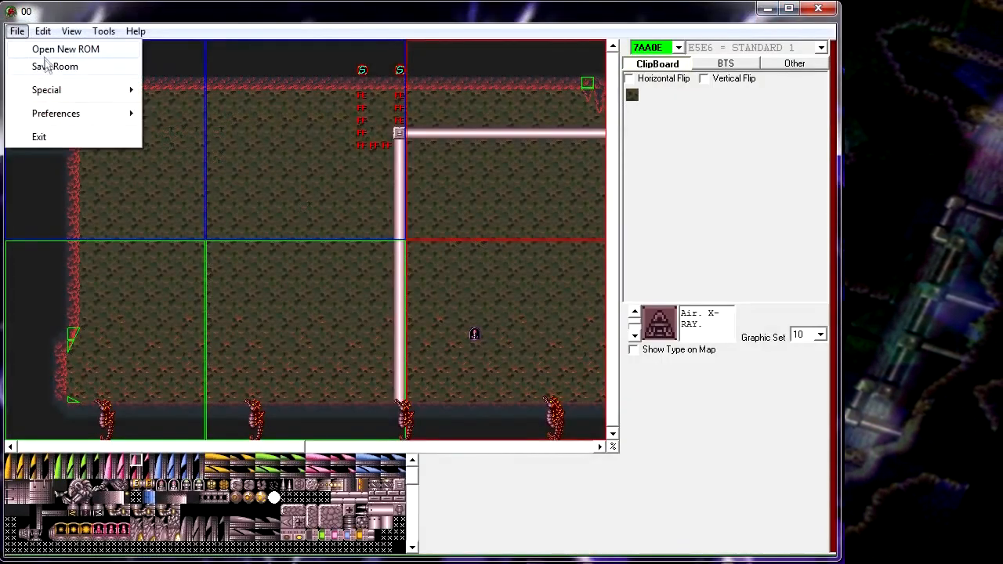
click(43, 65)
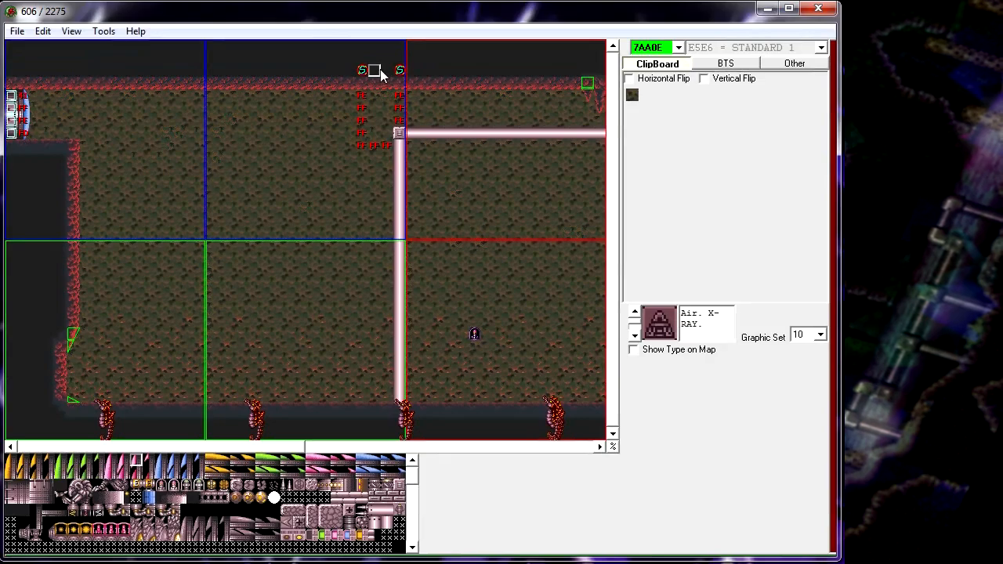
click(583, 448)
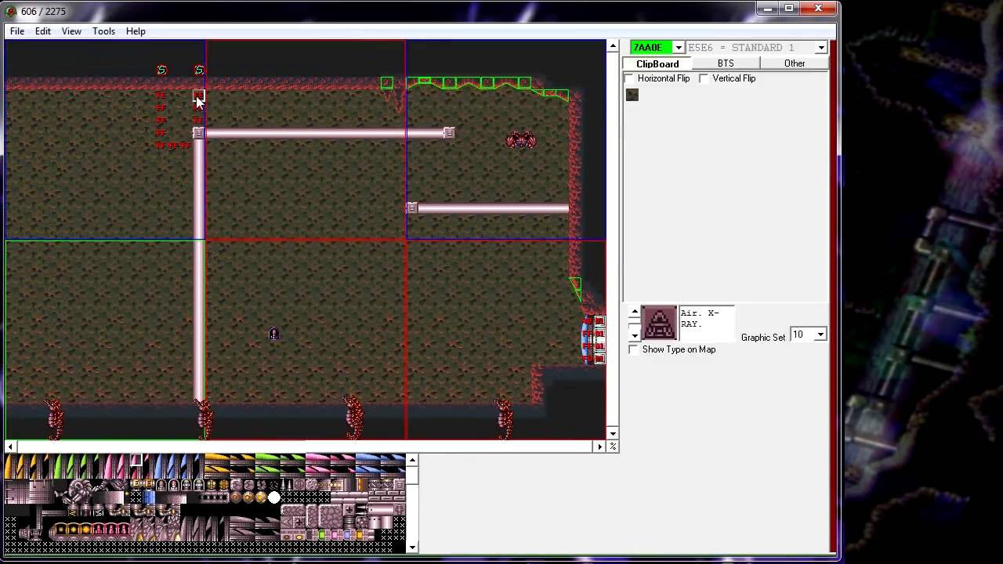
click(16, 31)
click(35, 66)
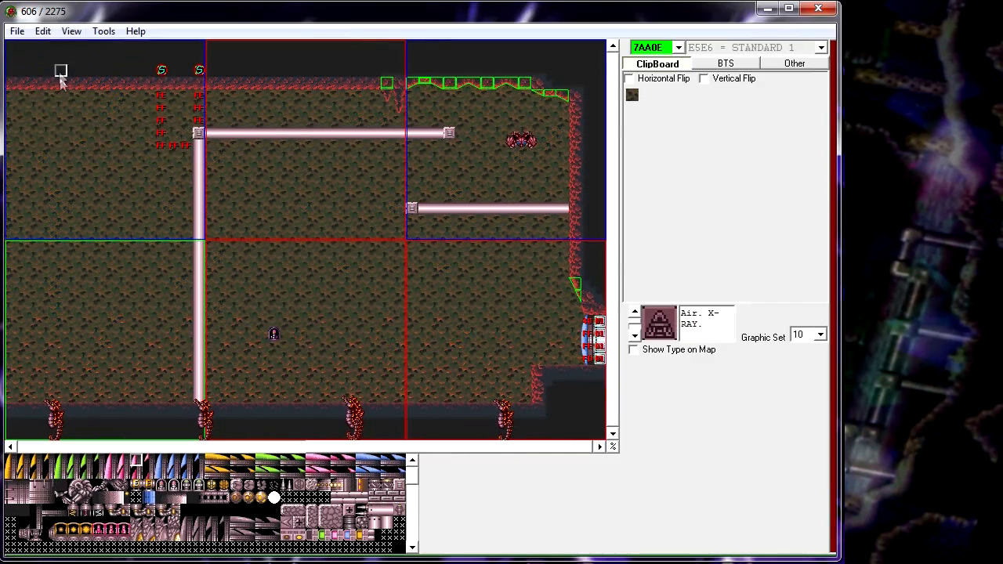
- Save the room with the shortened row of slope tiles on the right part of the ceiling
click(17, 31)
click(53, 66)
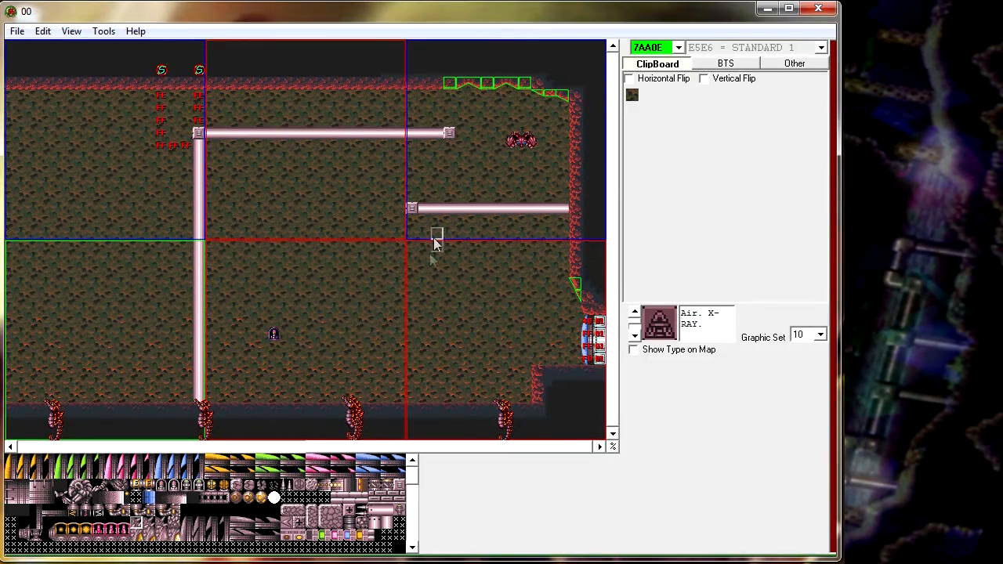
click(14, 33)
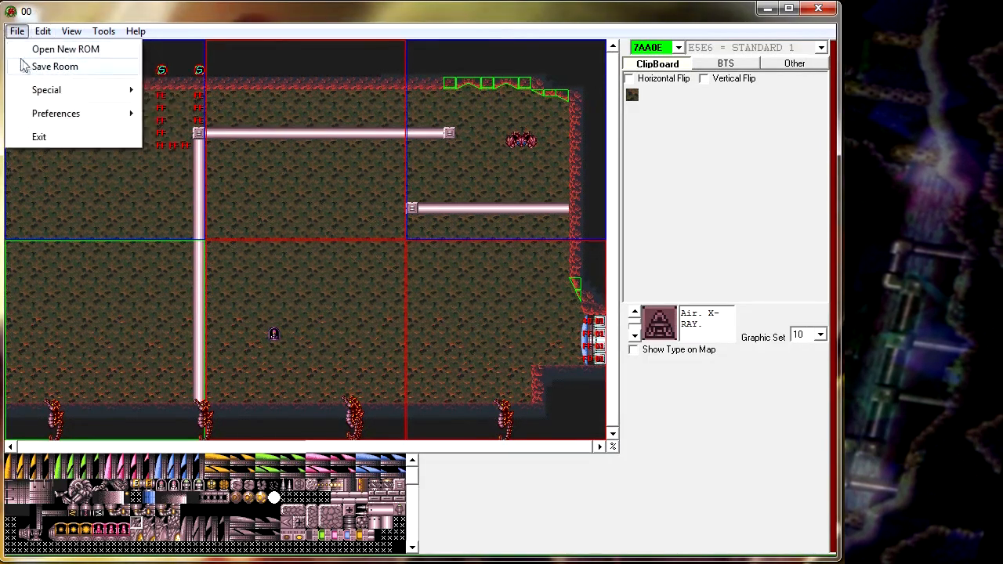
click(23, 66)
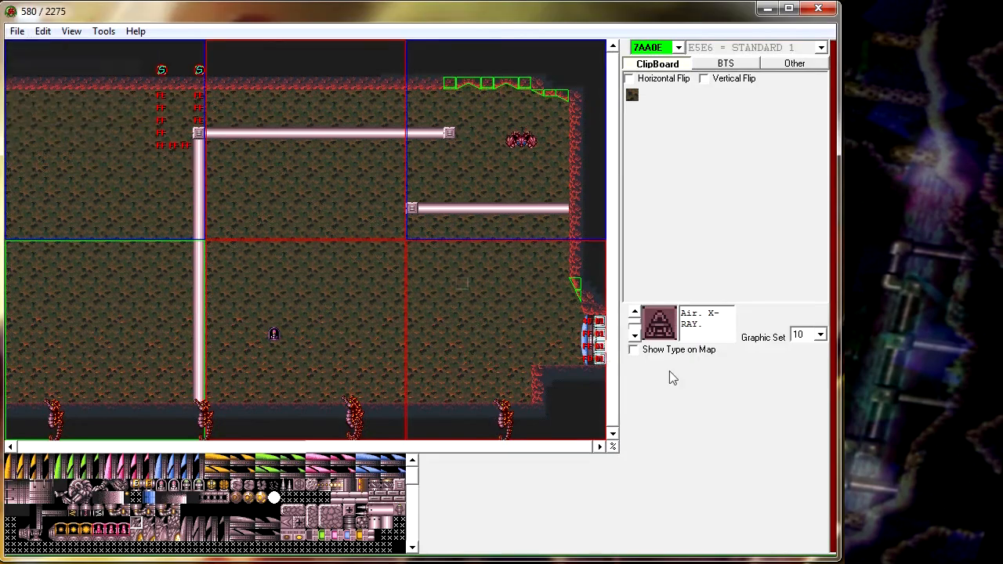
- Start an emulator test in the room connected to the right door and walk Samus left through the door into the pipe room
double_click(603, 350)
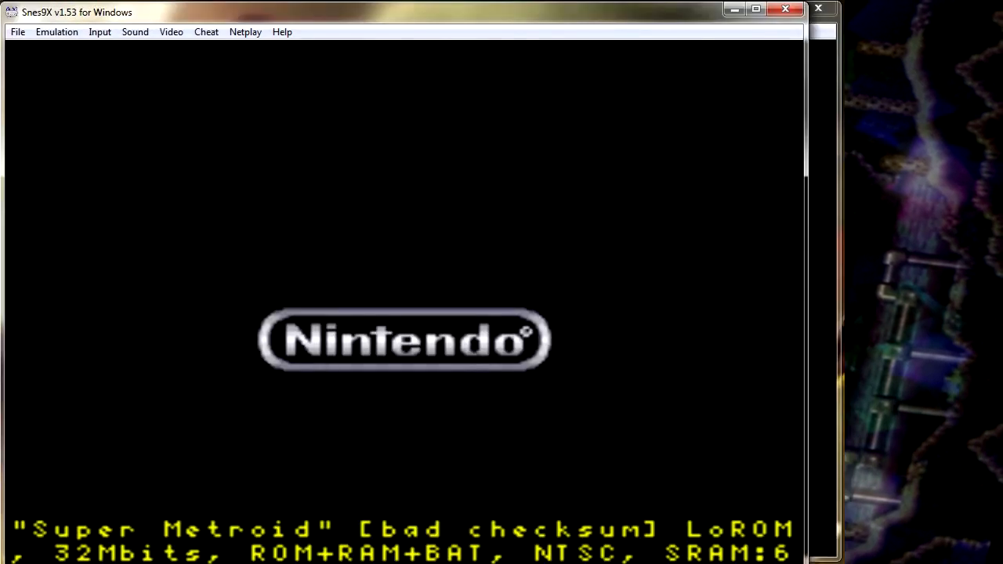
drag(452, 563, 453, 559)
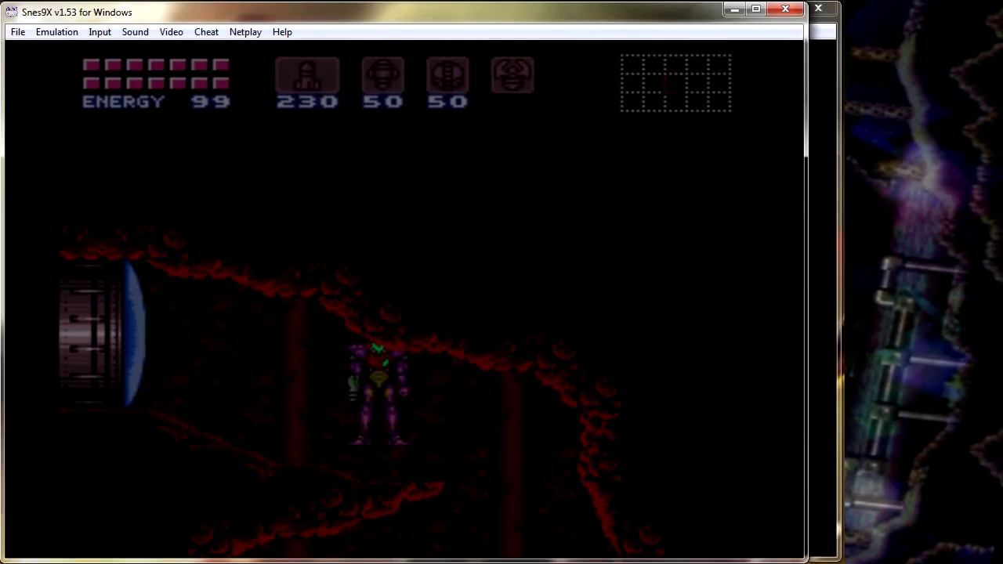
key(Left)
key(d)
key(Left)
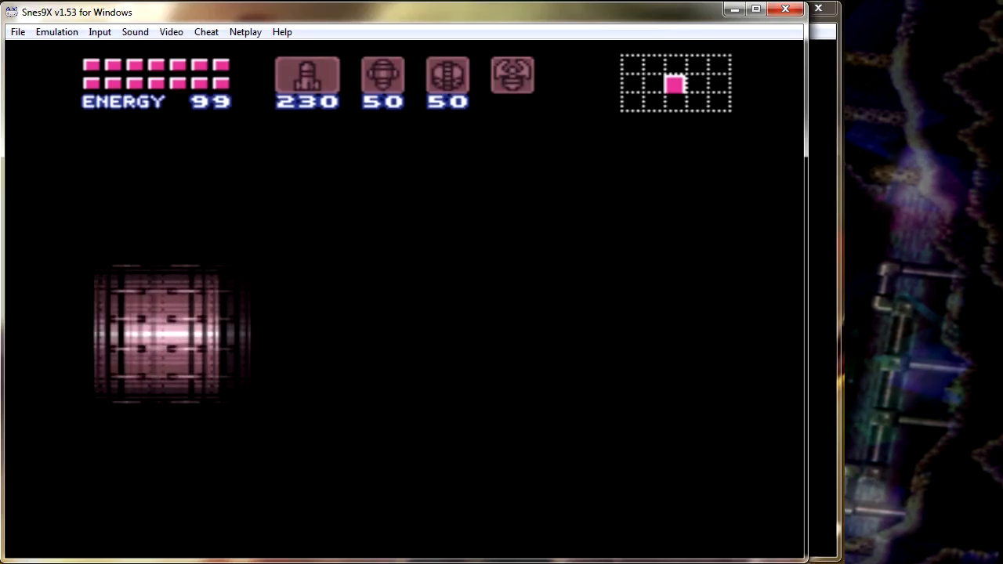
key(Left)
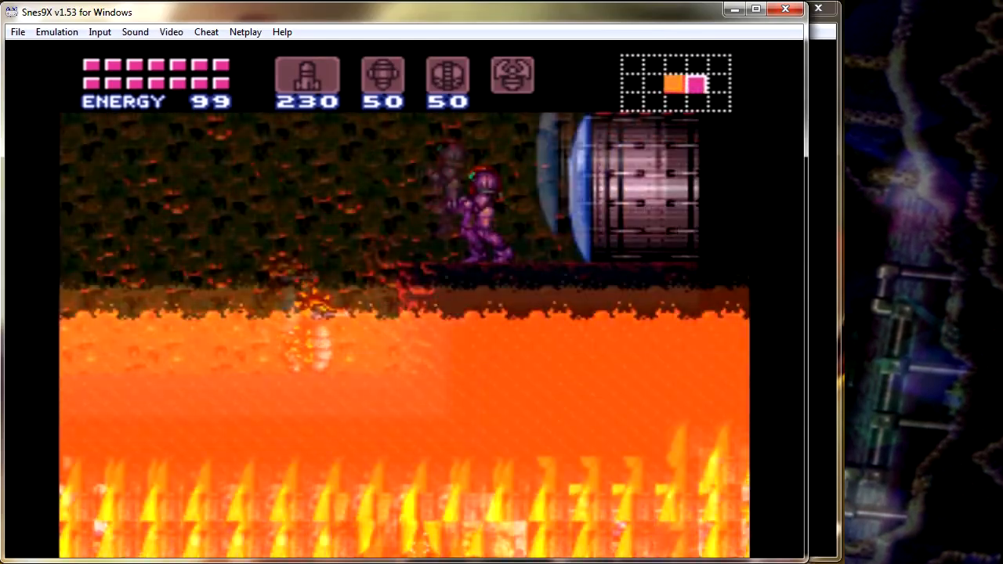
- Move Samus back and forth through the acid and over to the left of the vertical pipe to test the room's scrolling
key(Left)
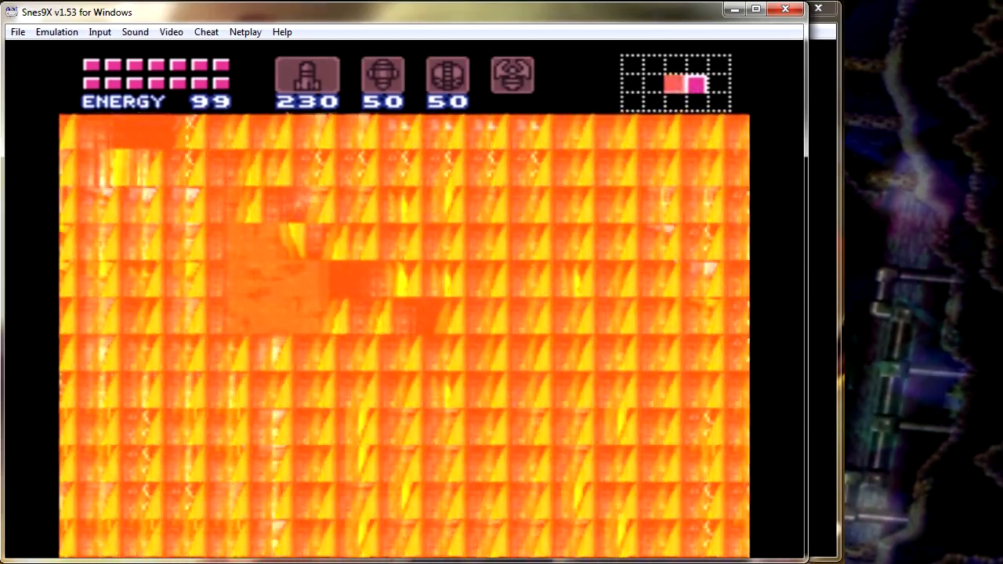
key(Right)
key(Left)
key(Right)
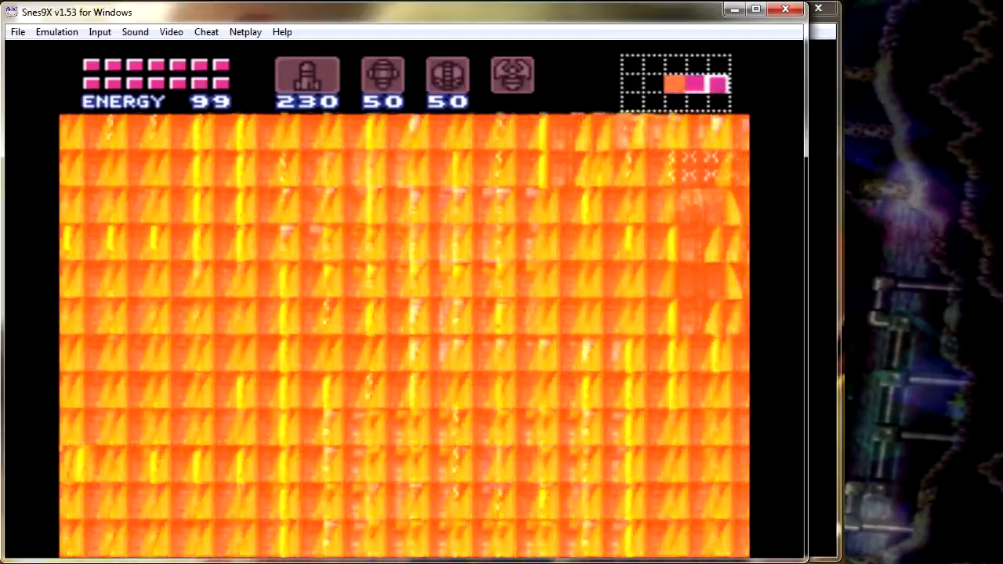
key(Left)
key(Left)
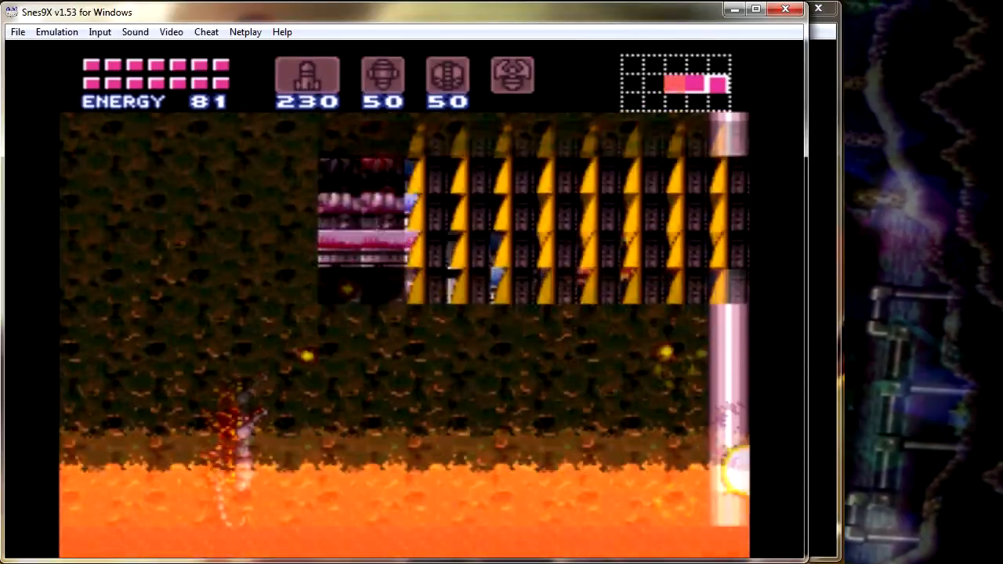
key(Up)
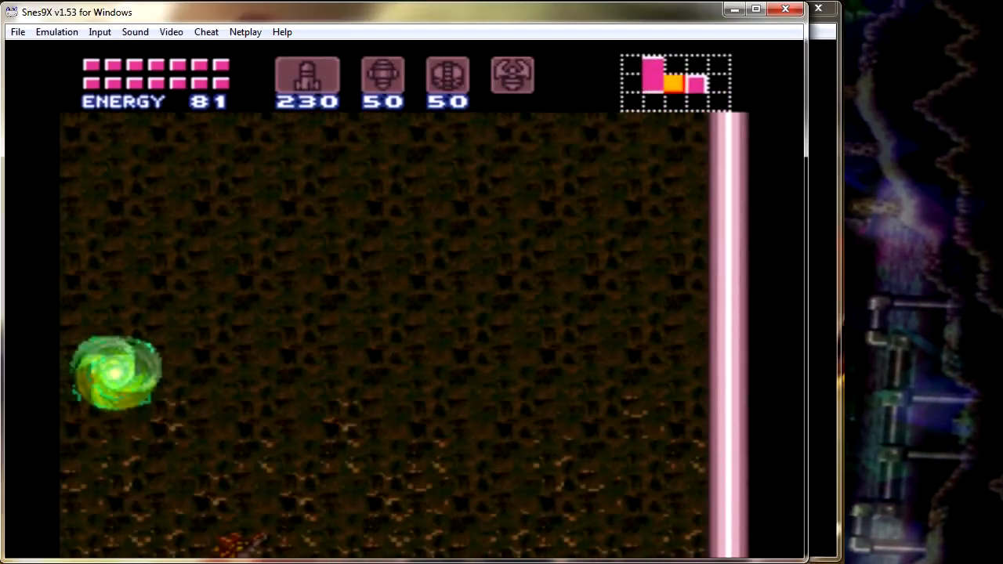
key(Right)
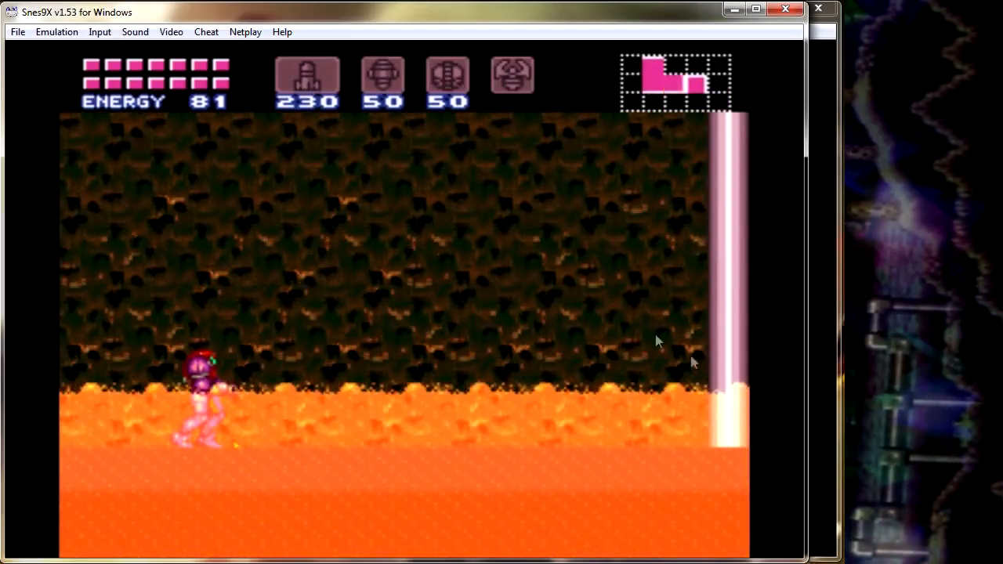
- Close the emulator and save the connected room 7A923
click(785, 9)
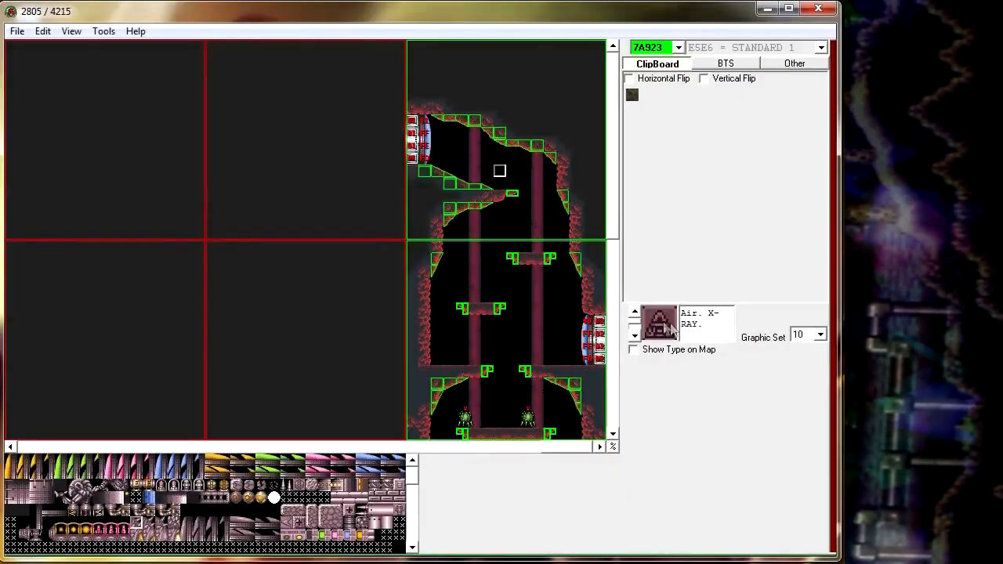
right_click(502, 172)
click(17, 31)
click(43, 66)
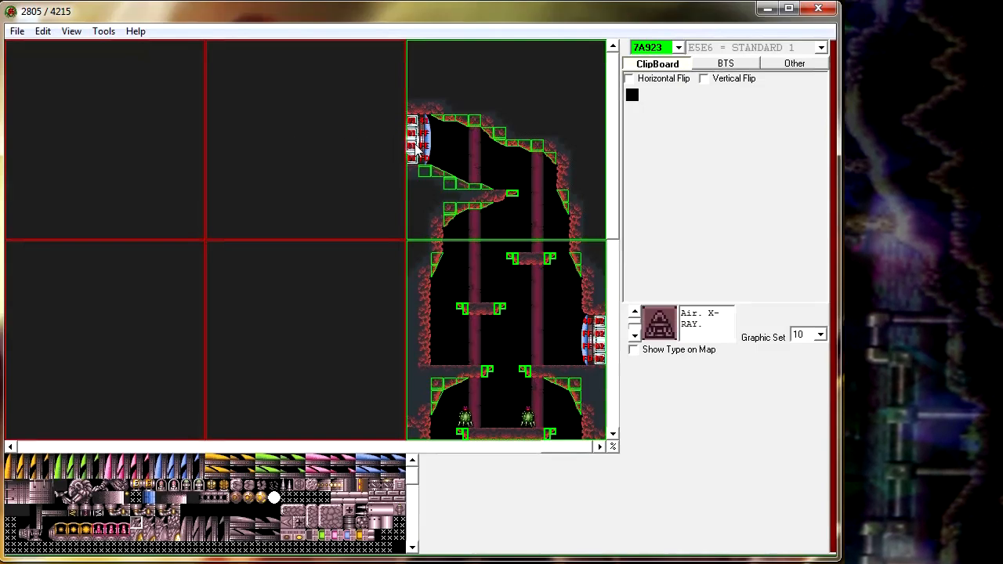
- Return to the pipe room through the upper-left door and open its scrolls for editing in the Scroll Editor
double_click(416, 149)
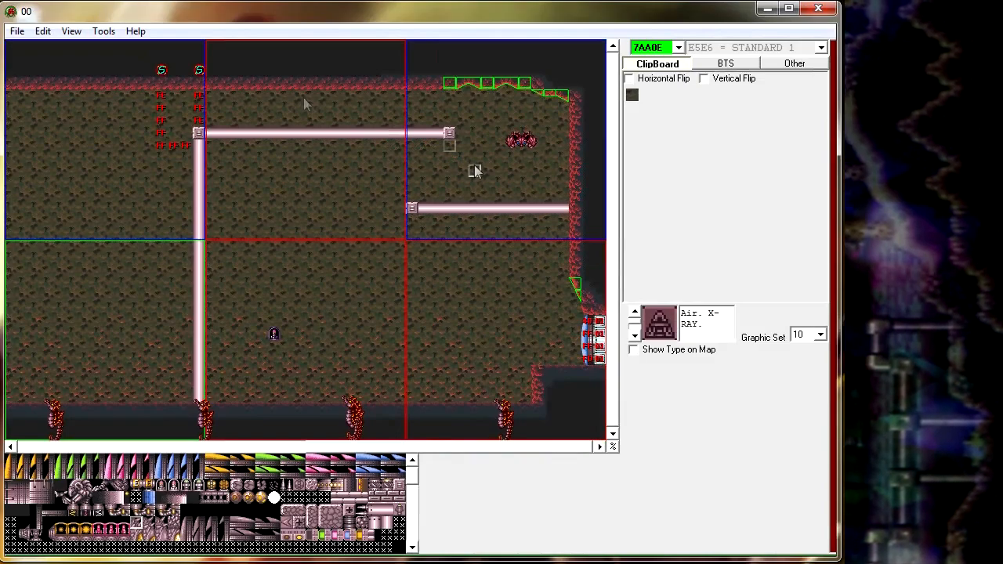
click(103, 31)
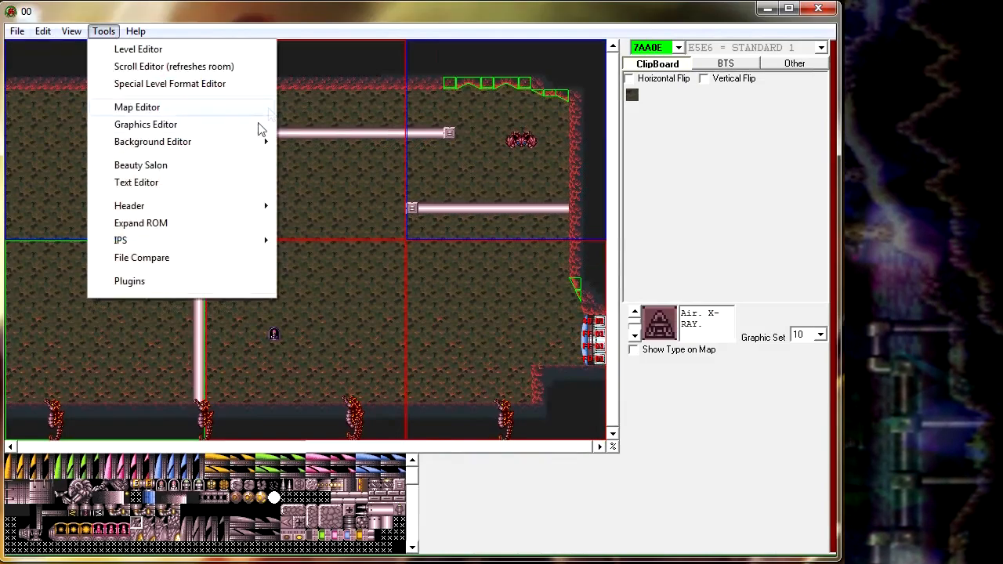
click(169, 67)
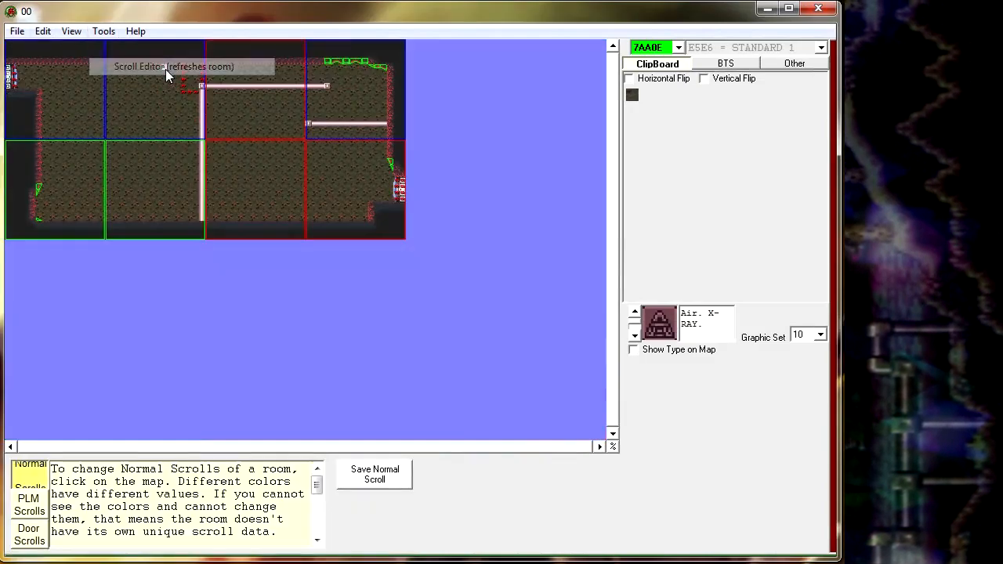
- Read the Scroll Editor's explanation of door scrolls, go back to the normal scrolls and return to the Level Editor
click(39, 535)
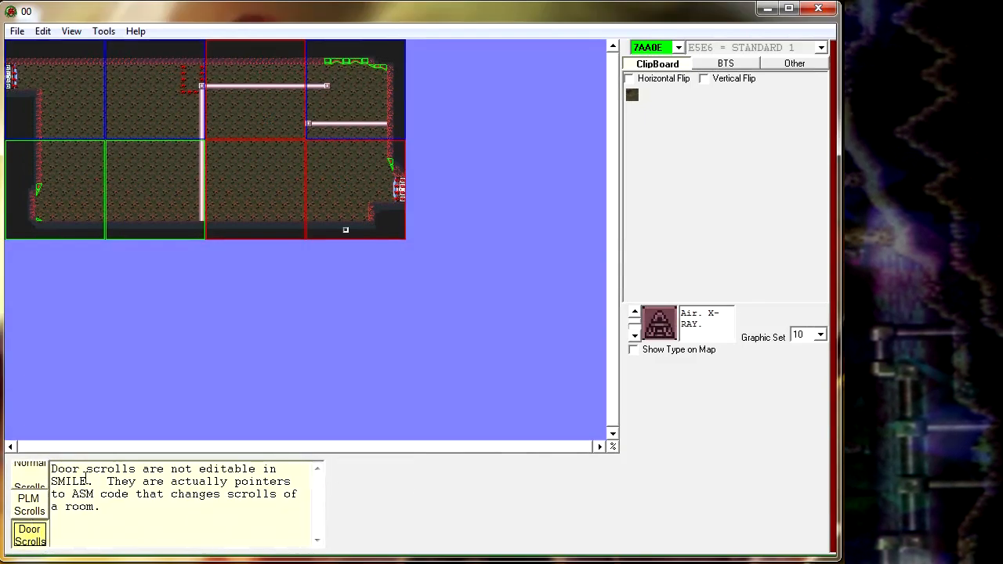
click(28, 480)
click(103, 31)
click(119, 50)
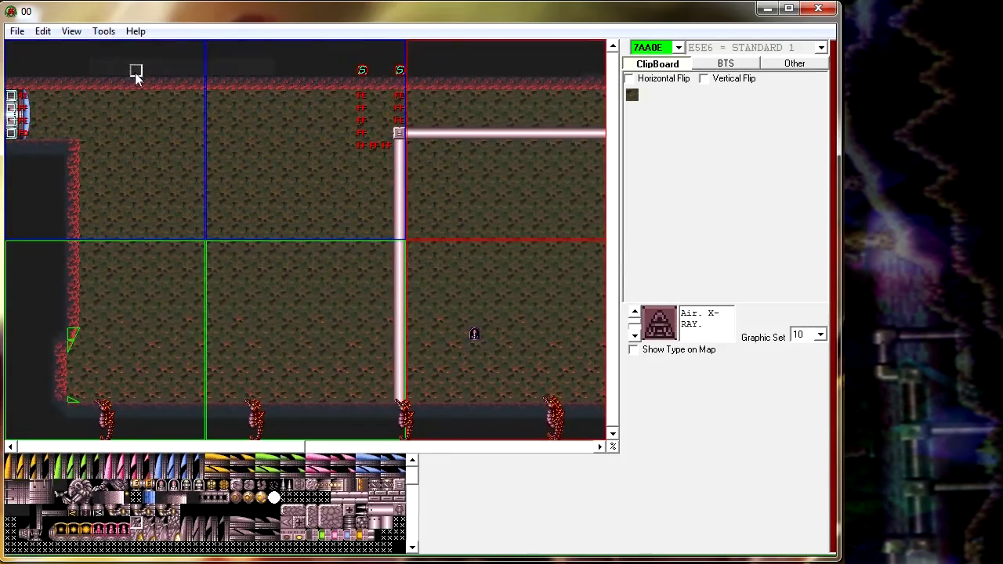
- Save the pipe room 7AA0E
click(582, 447)
click(17, 31)
click(47, 67)
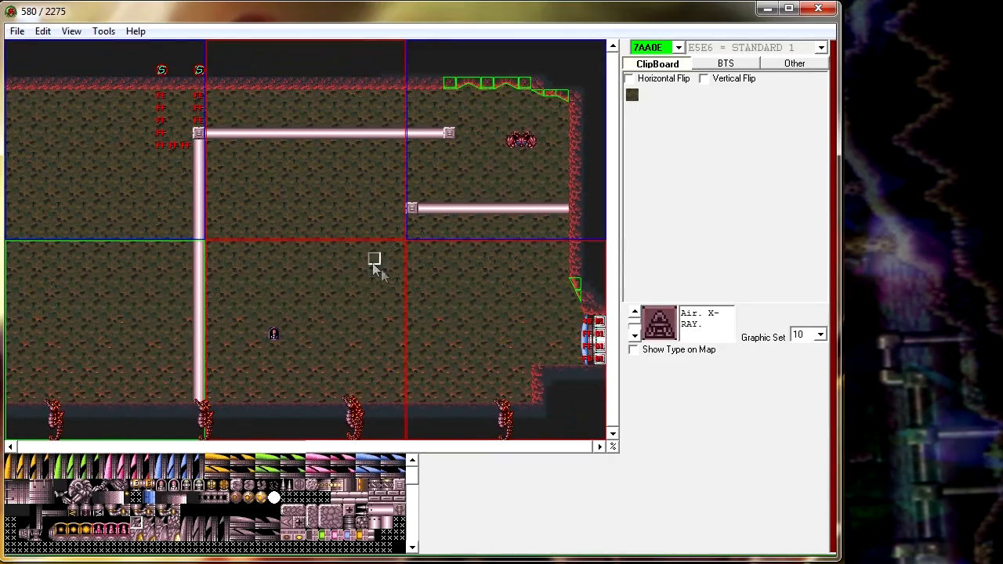
- Inspect the scroll pointers of the doors linking the pipe room and room 7A923, and save the pipe room after returning to it
double_click(600, 349)
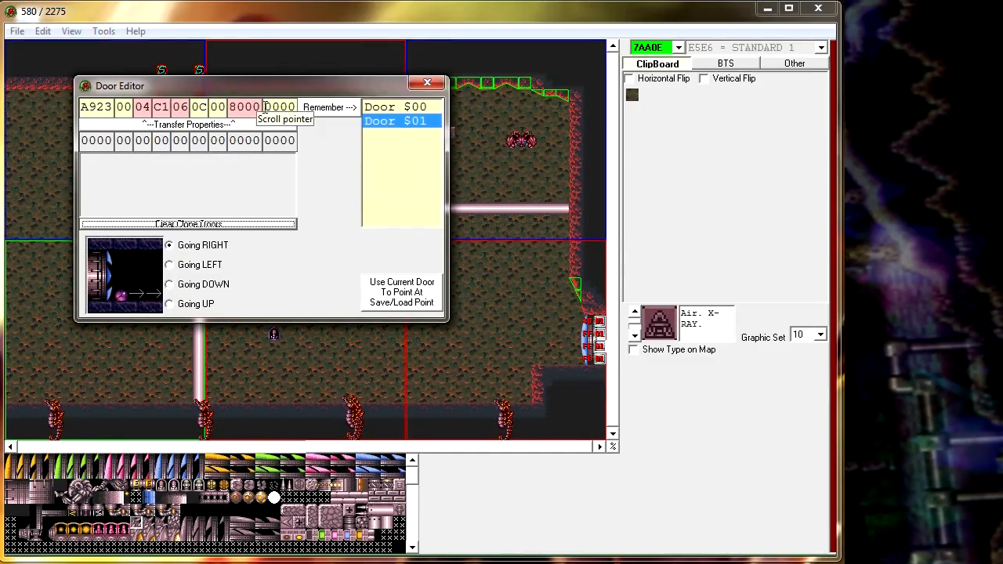
click(427, 82)
double_click(599, 345)
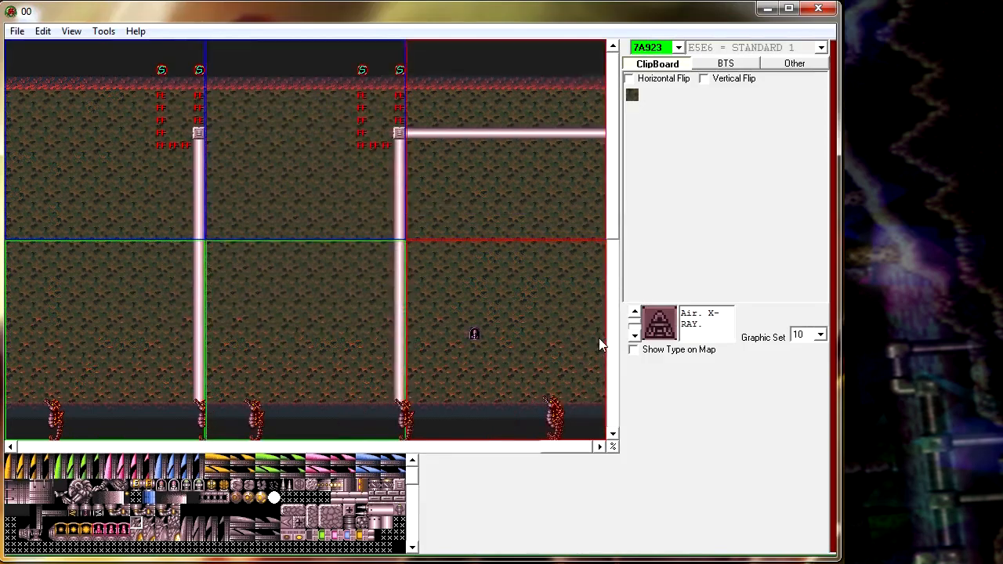
double_click(420, 151)
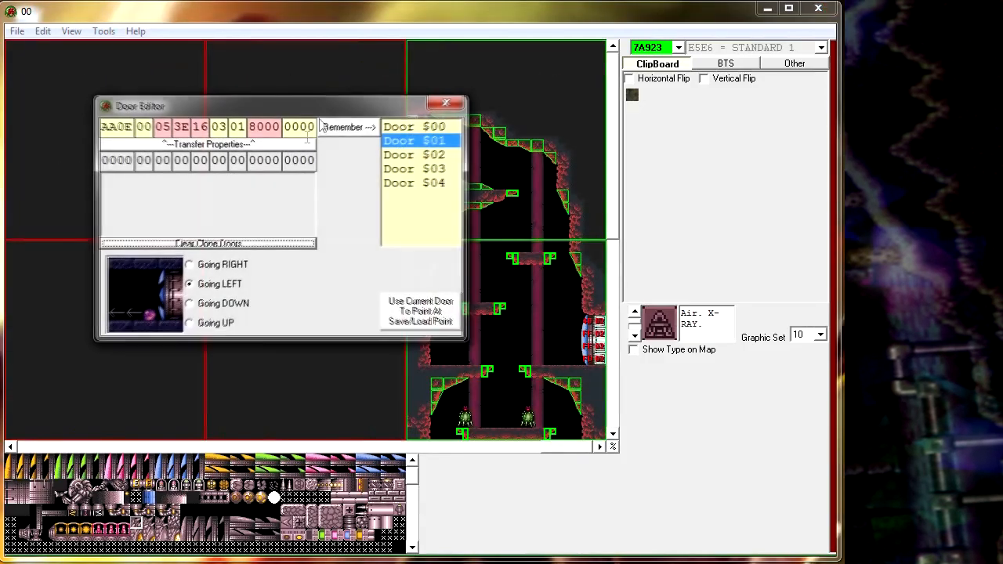
click(458, 103)
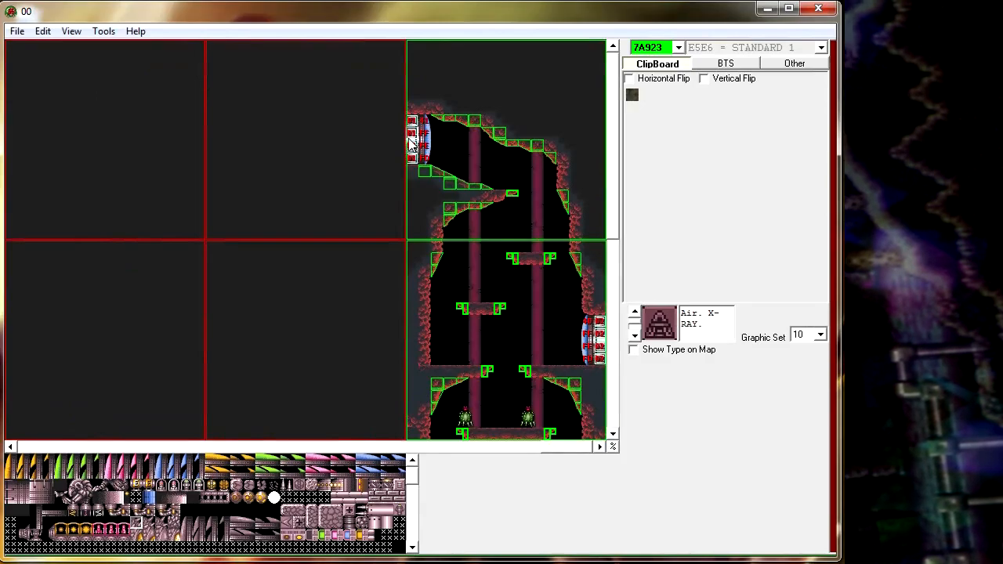
double_click(411, 143)
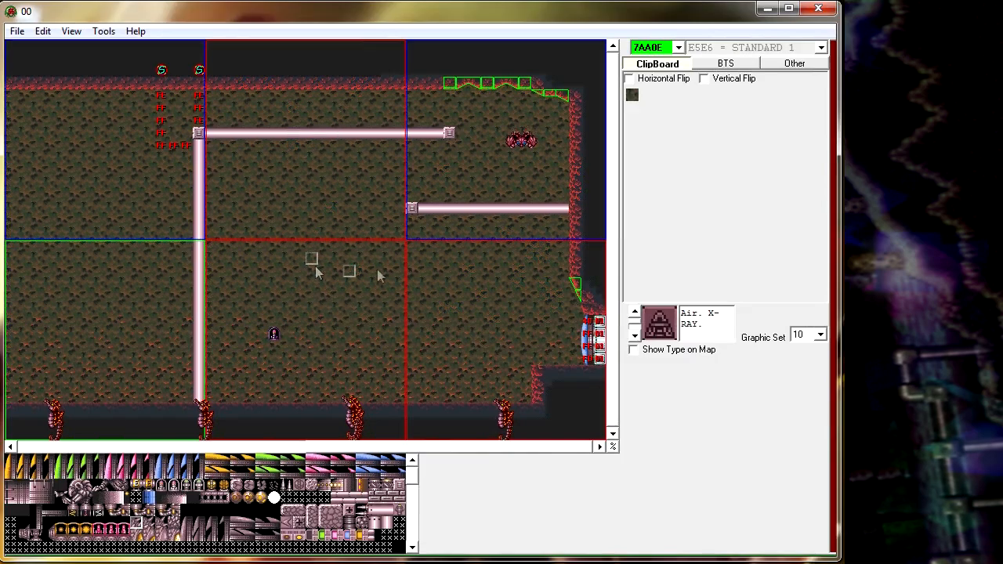
click(16, 31)
click(36, 65)
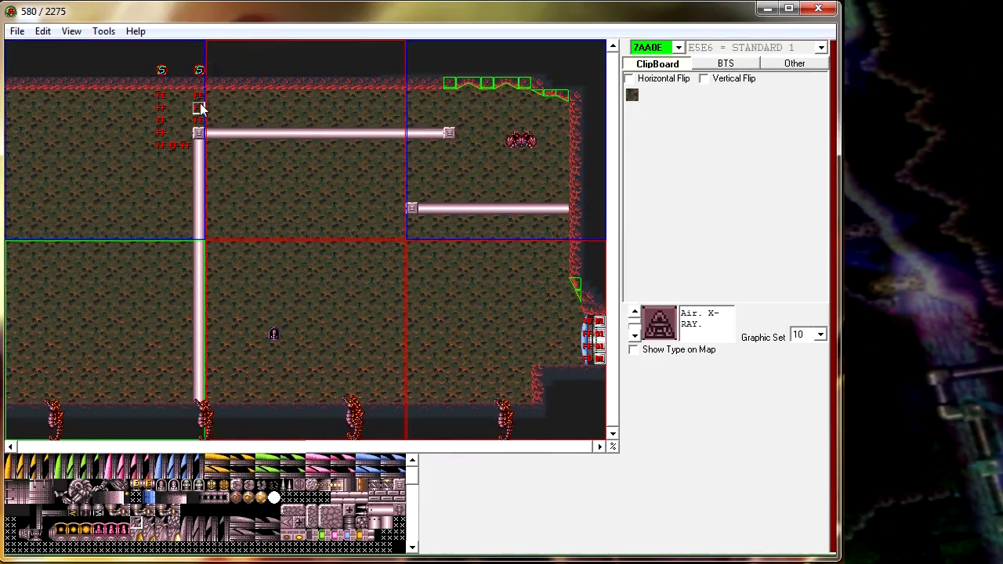
- Lay a row of horizontal FF extension blocks above the ceiling from the scroll PLM at the pipe to the room's right edge
right_click(172, 148)
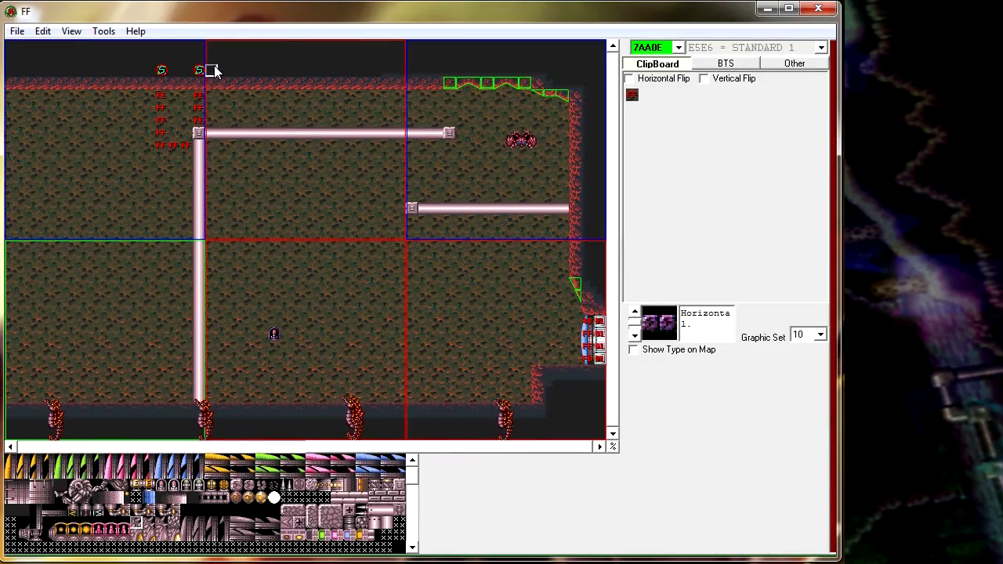
click(213, 70)
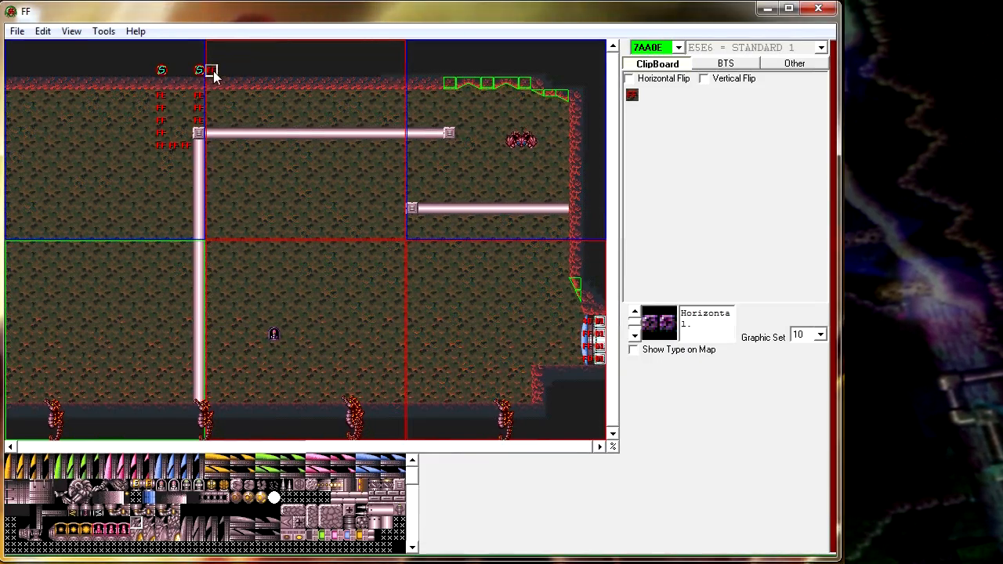
drag(213, 70, 313, 71)
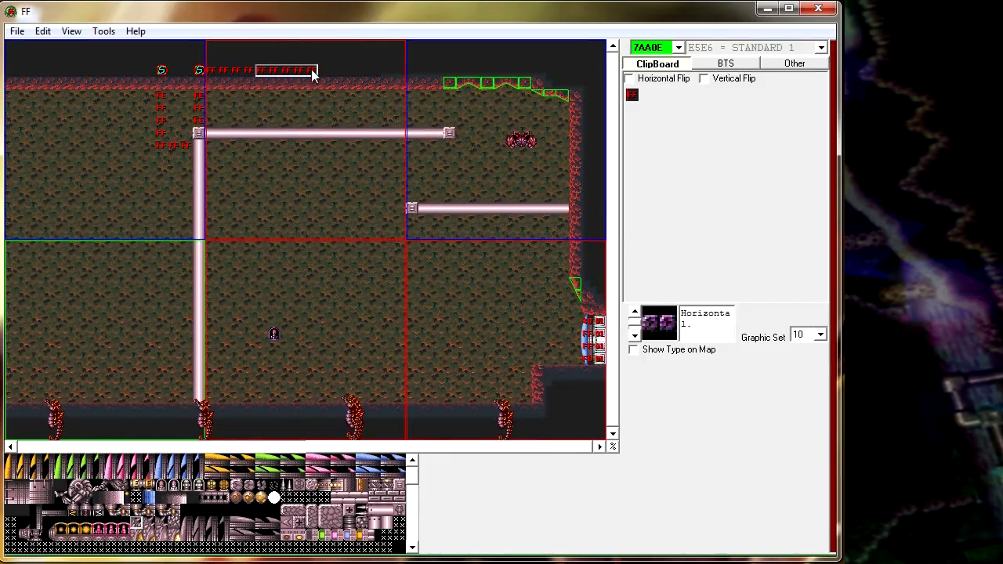
click(326, 68)
click(345, 67)
click(408, 70)
click(473, 70)
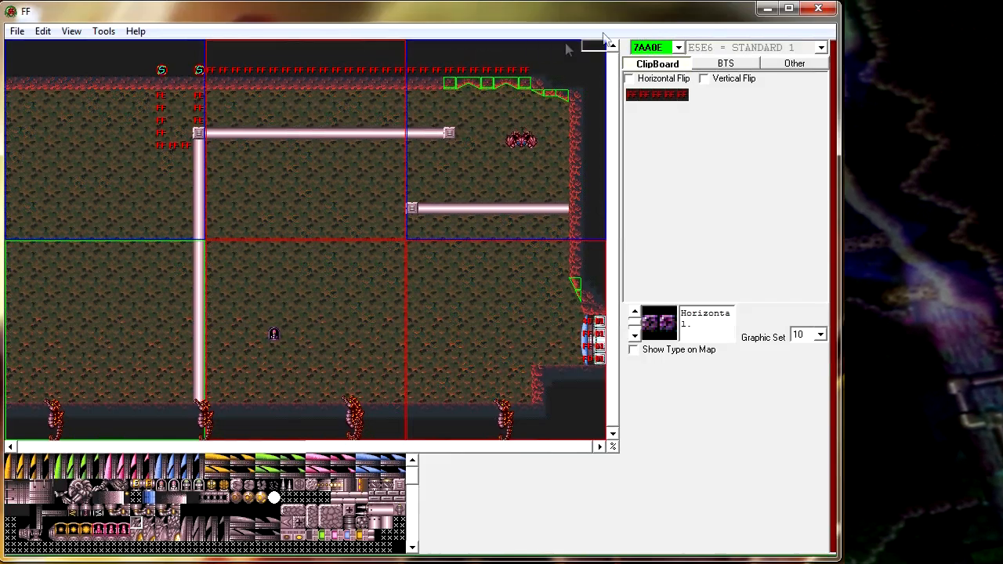
click(514, 71)
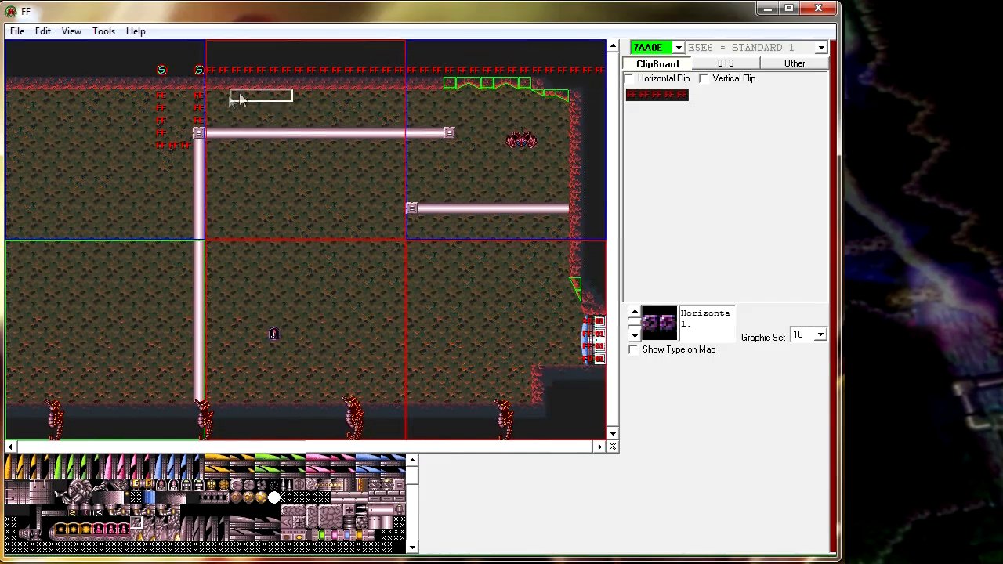
- Continue with vertical FF extension blocks down the room's right edge to just above the lower-right door
right_click(198, 108)
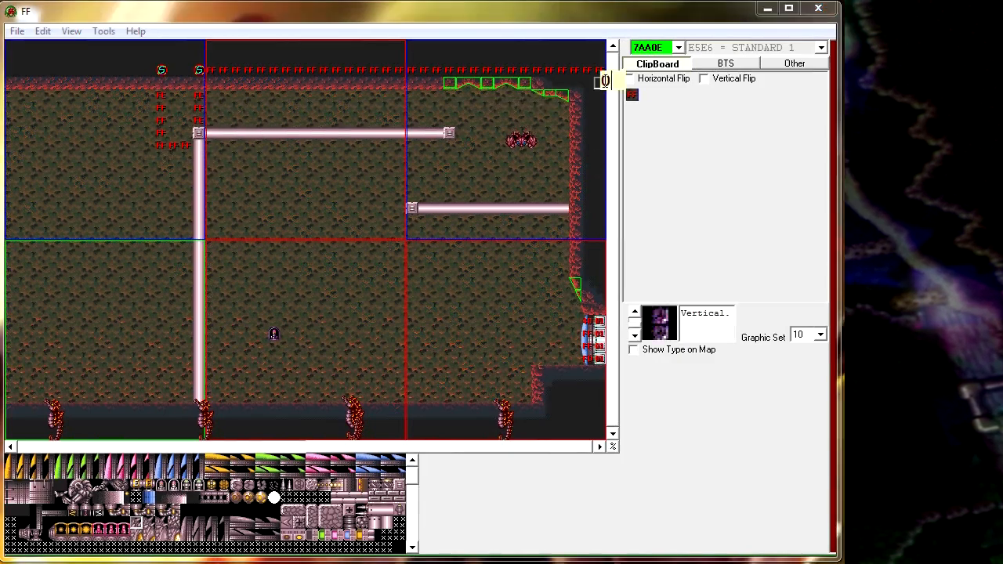
click(602, 82)
drag(603, 86, 603, 279)
right_click(488, 273)
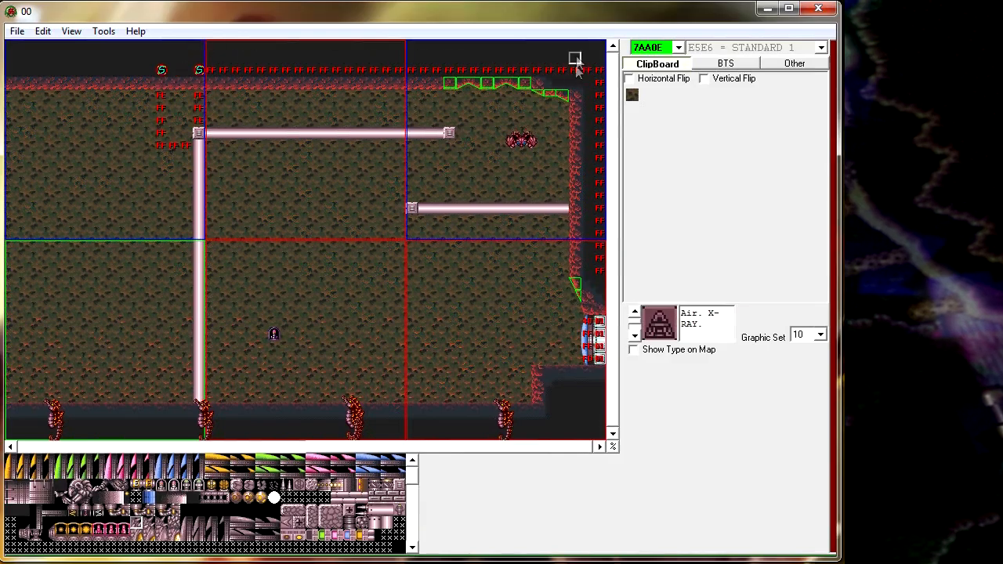
- Overwrite the row and column of FF extension blocks with solid blocks, keeping only one FF block in the upper-right corner
drag(215, 56, 415, 52)
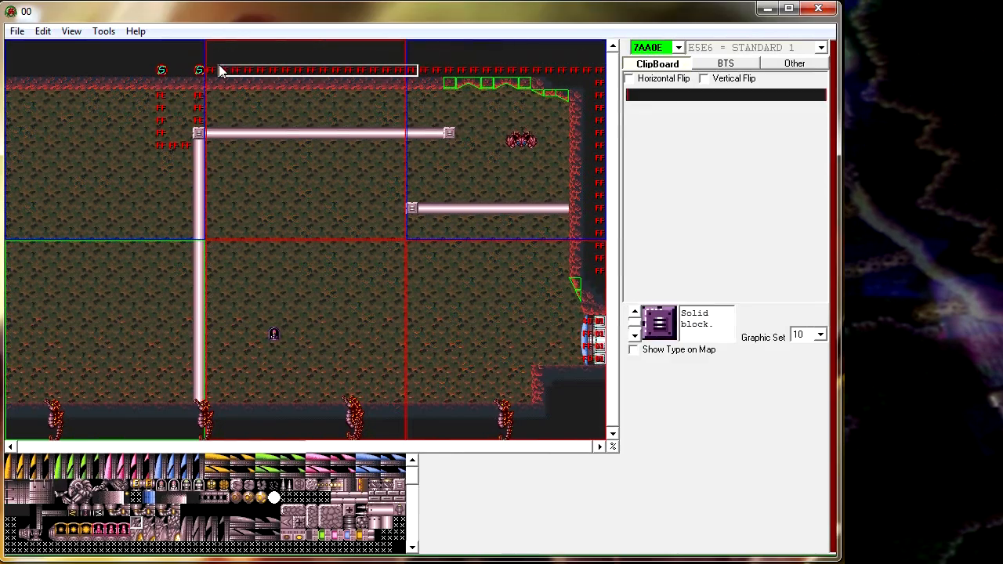
right_click(371, 70)
drag(597, 72, 602, 267)
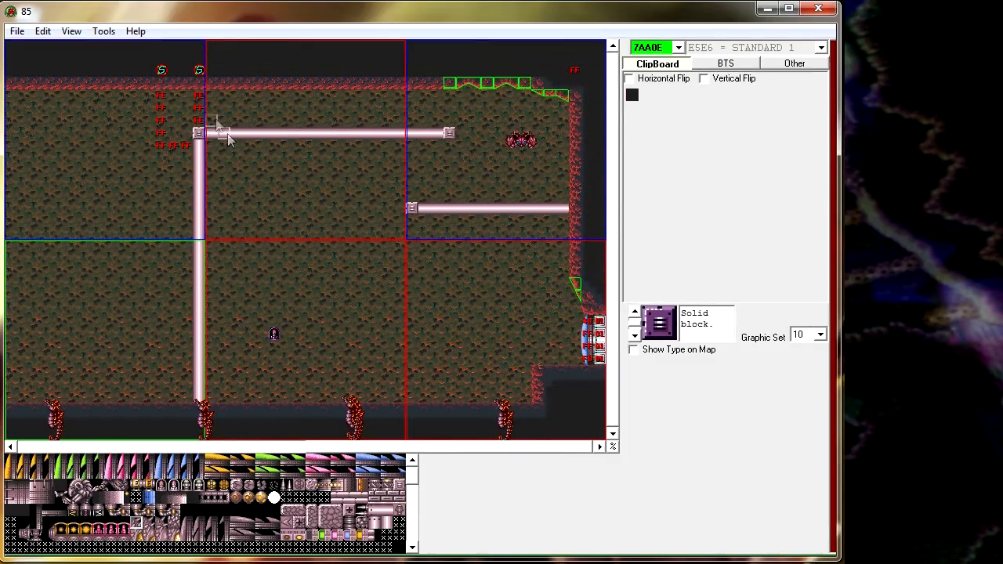
- Save the room and place four horizontal extension blocks with value 01 in a column in front of the lower-right door
right_click(198, 125)
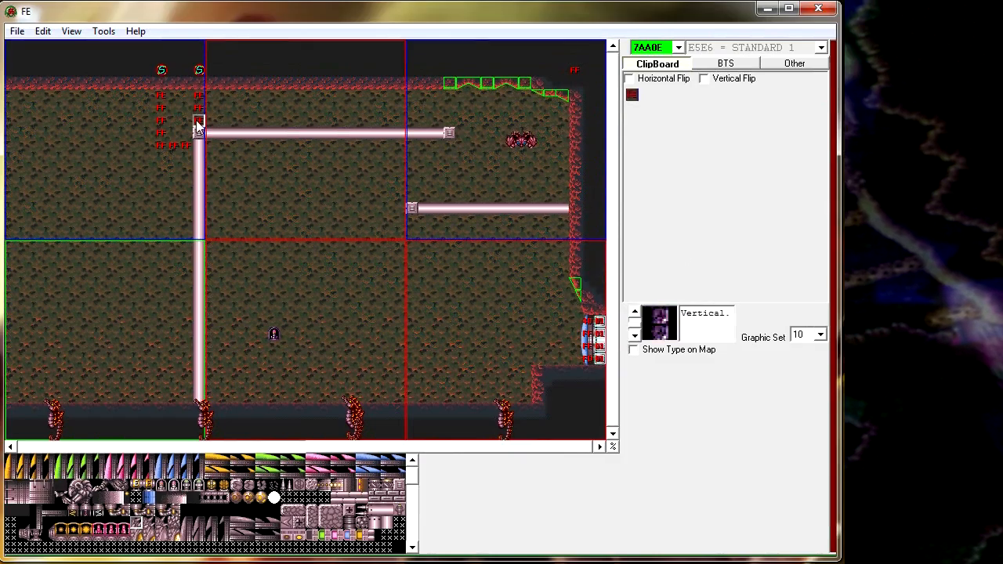
click(17, 32)
click(51, 69)
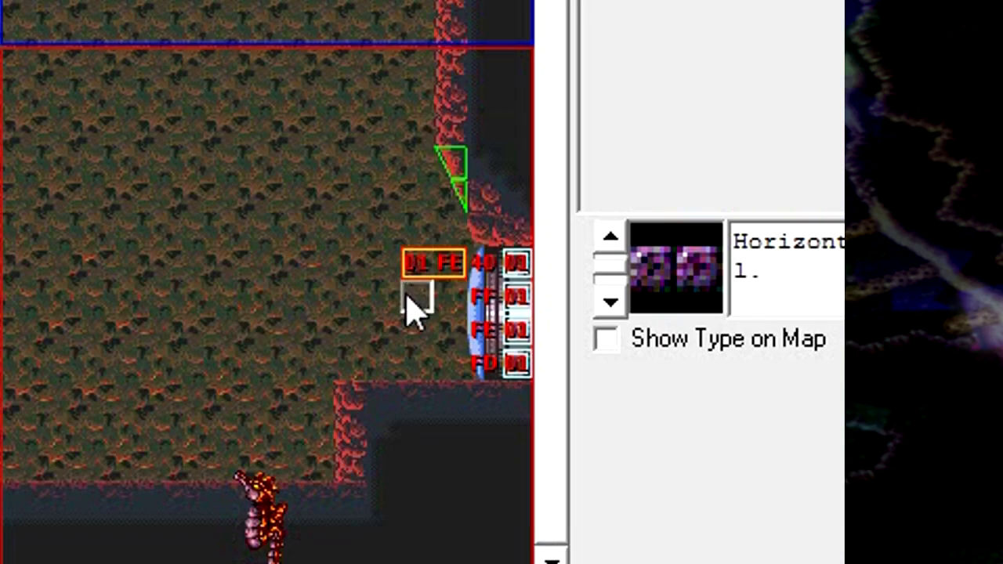
right_click(559, 334)
right_click(558, 346)
right_click(559, 359)
click(509, 311)
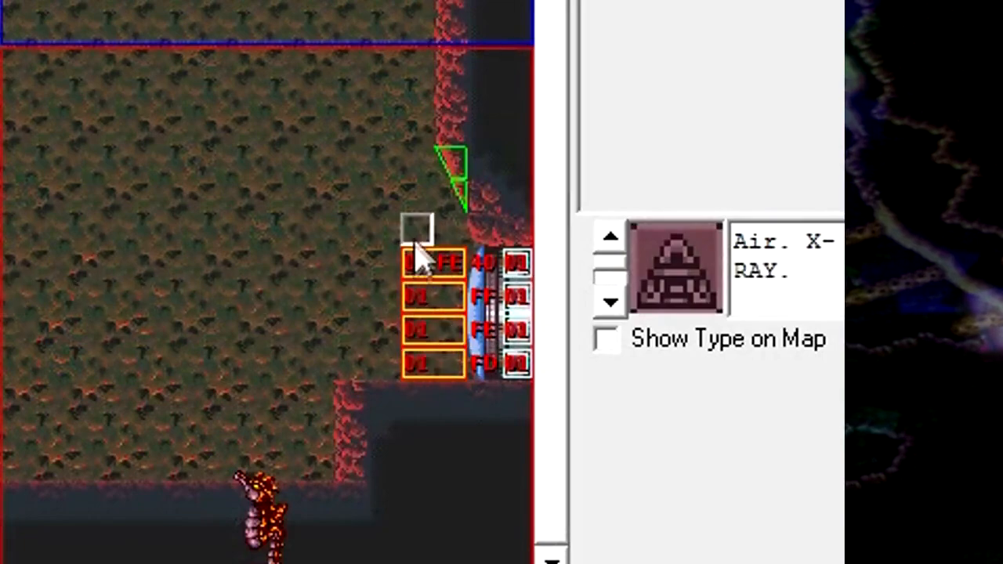
- Fill the column between the 01 blocks and the lower-right door with vertical extension blocks and save the room
click(453, 272)
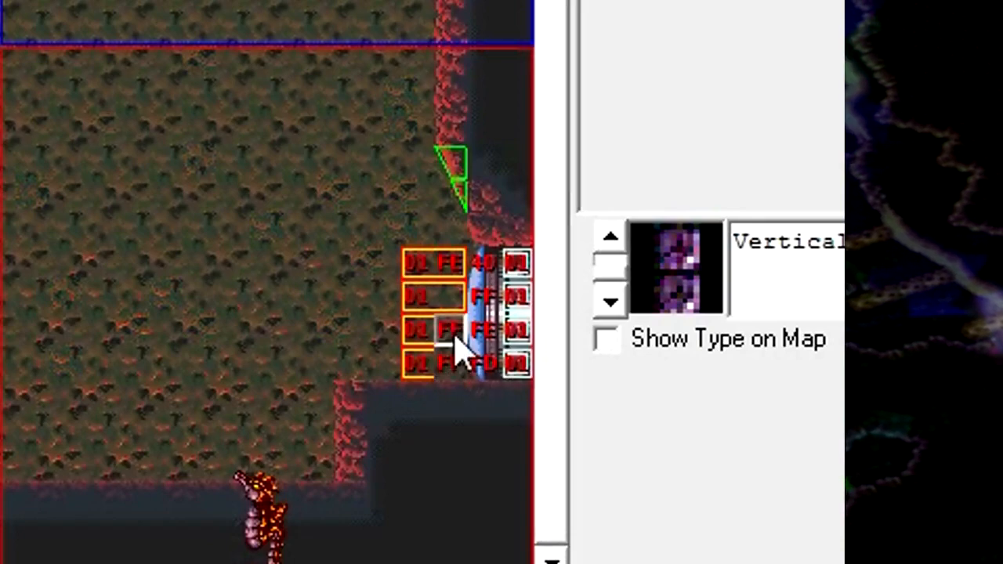
click(452, 296)
click(452, 263)
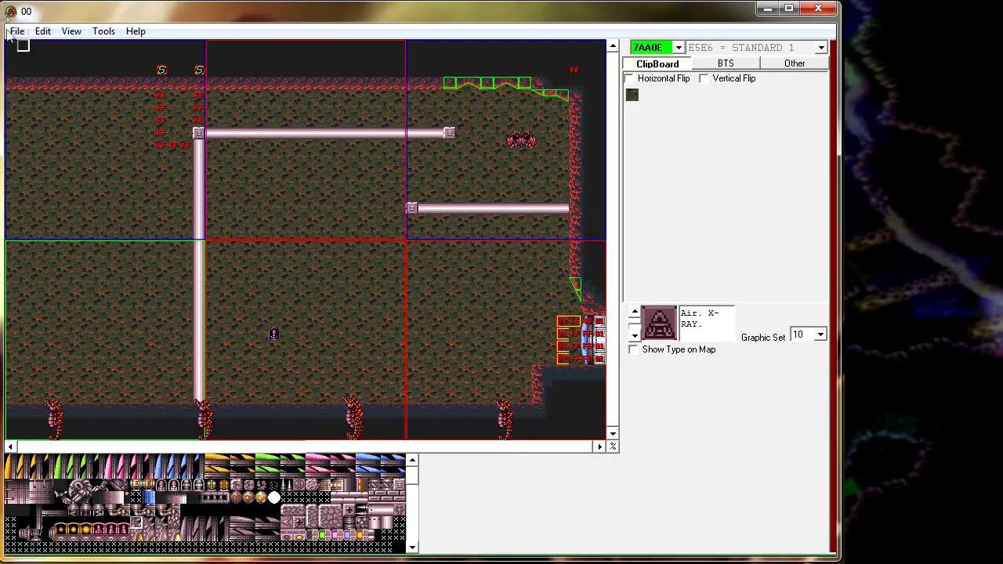
click(17, 32)
click(54, 68)
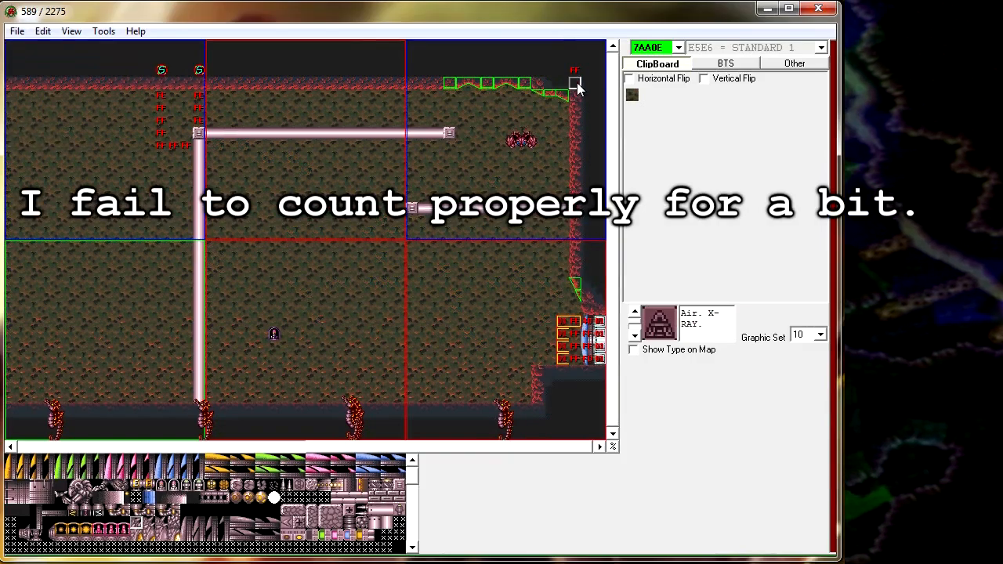
- Point the door column's top extension block up at the corner block, set the corner block to DF, and save the room
click(16, 32)
click(51, 70)
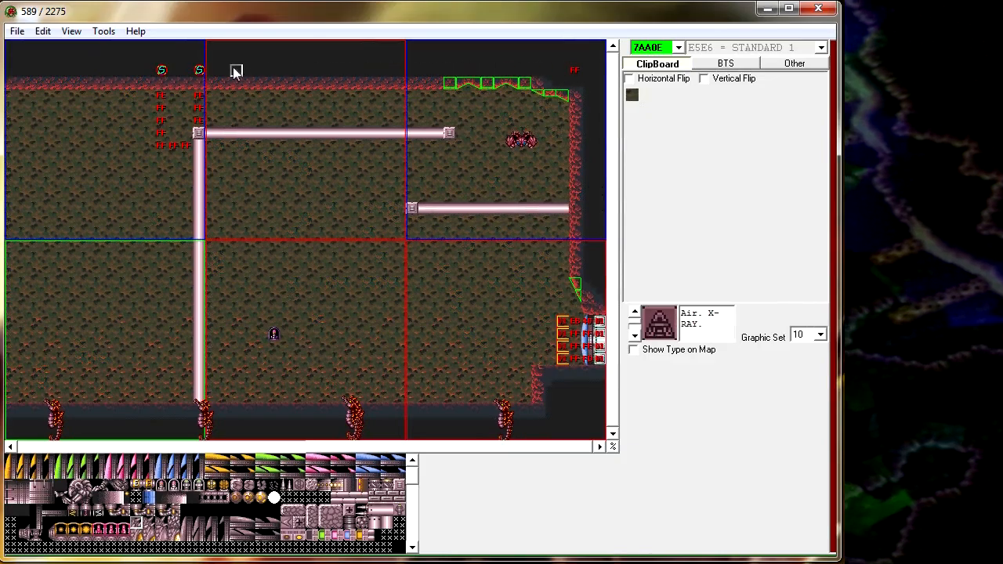
click(18, 32)
click(44, 62)
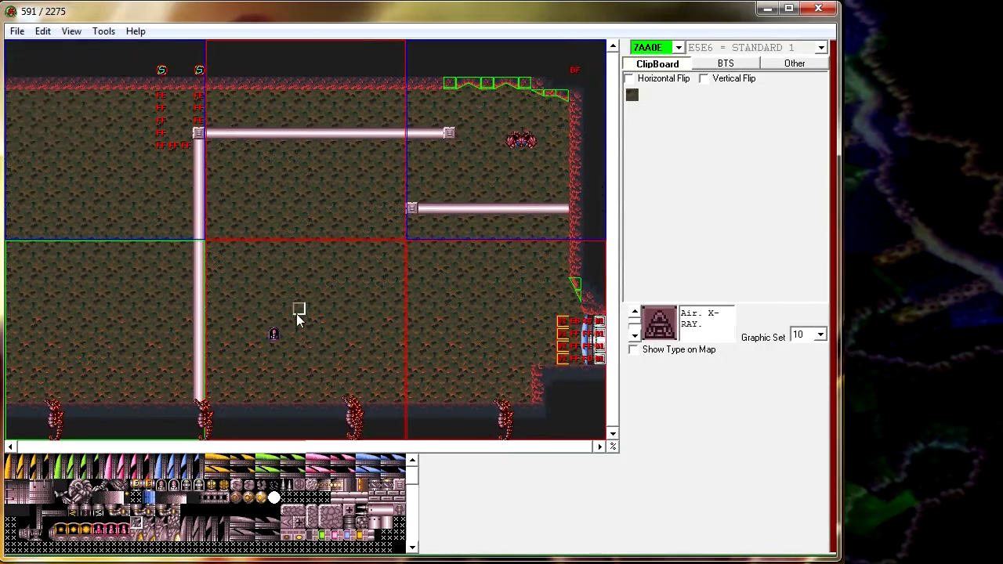
- Test the room in the emulator with Samus at the lower-right door, and save the room after closing the emulator
middle_click(146, 346)
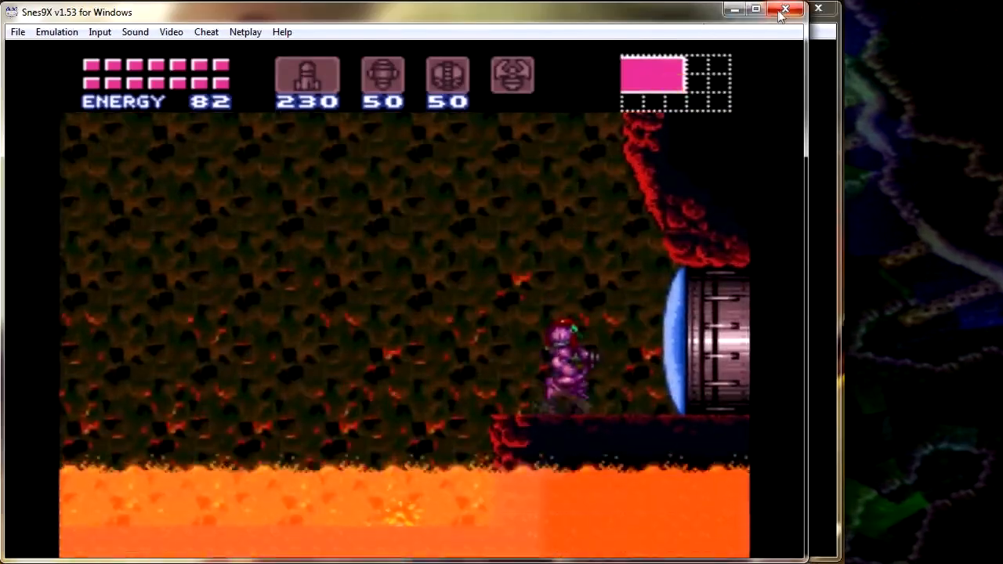
click(783, 11)
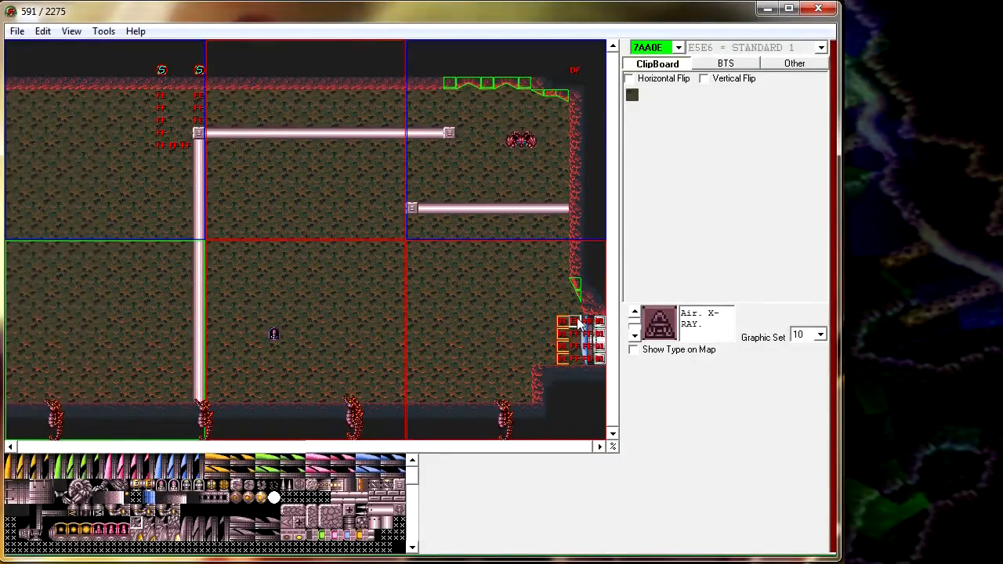
click(17, 31)
click(47, 68)
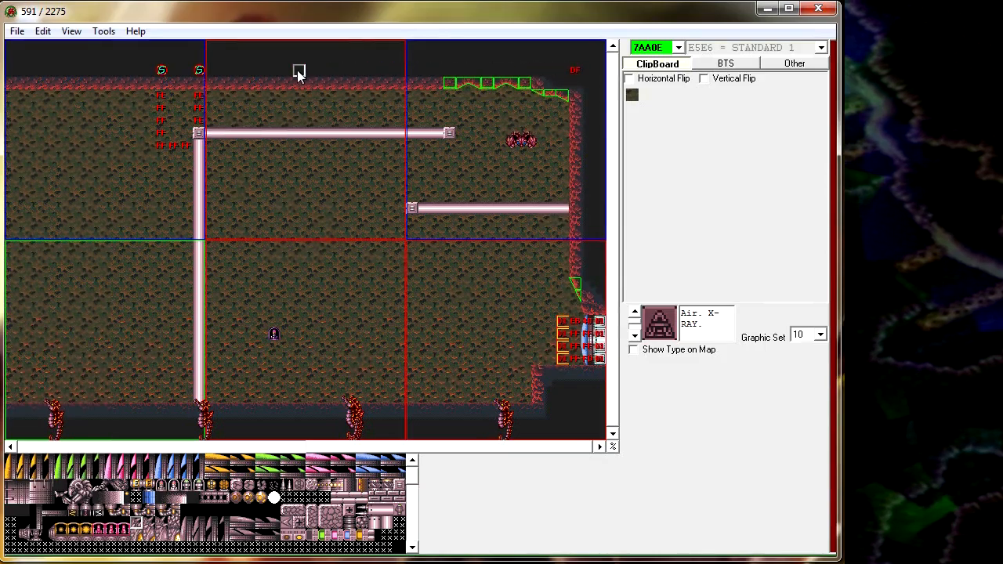
click(17, 31)
click(60, 73)
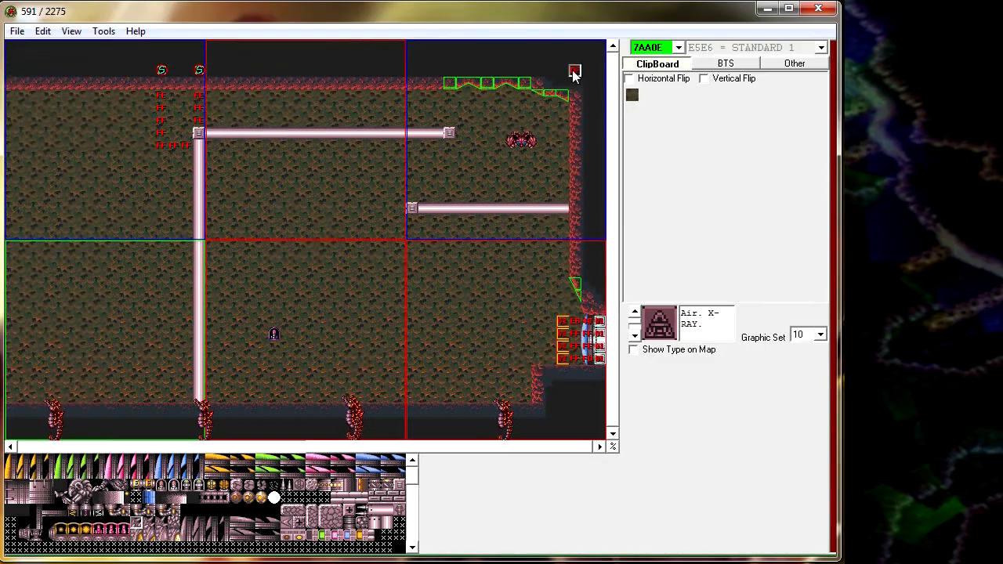
- Set the horizontal extension block in the upper-right corner to E2 and save the room
click(17, 30)
click(160, 106)
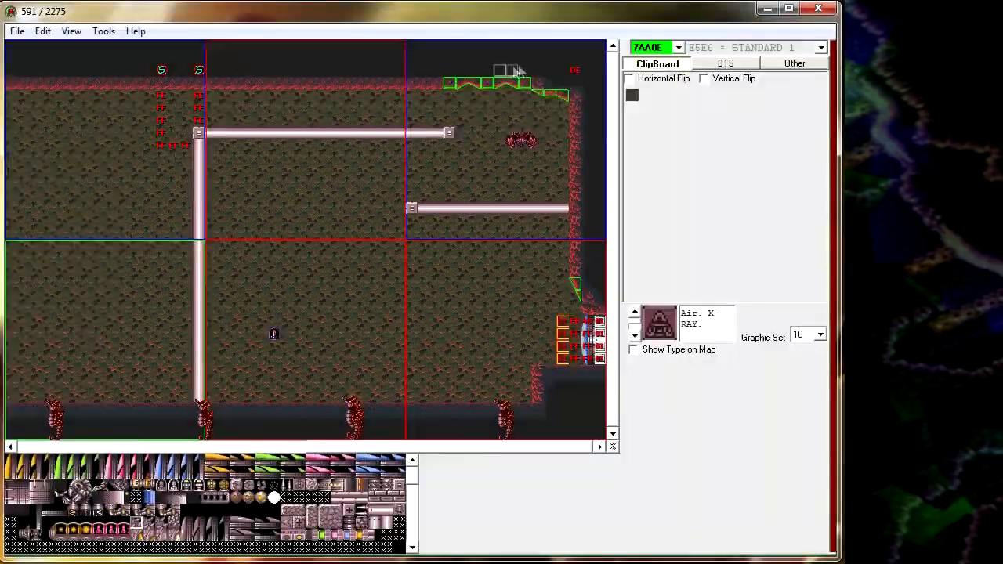
right_click(574, 71)
right_click(576, 334)
right_click(493, 271)
click(16, 30)
click(60, 74)
shift+click(571, 70)
text(0)
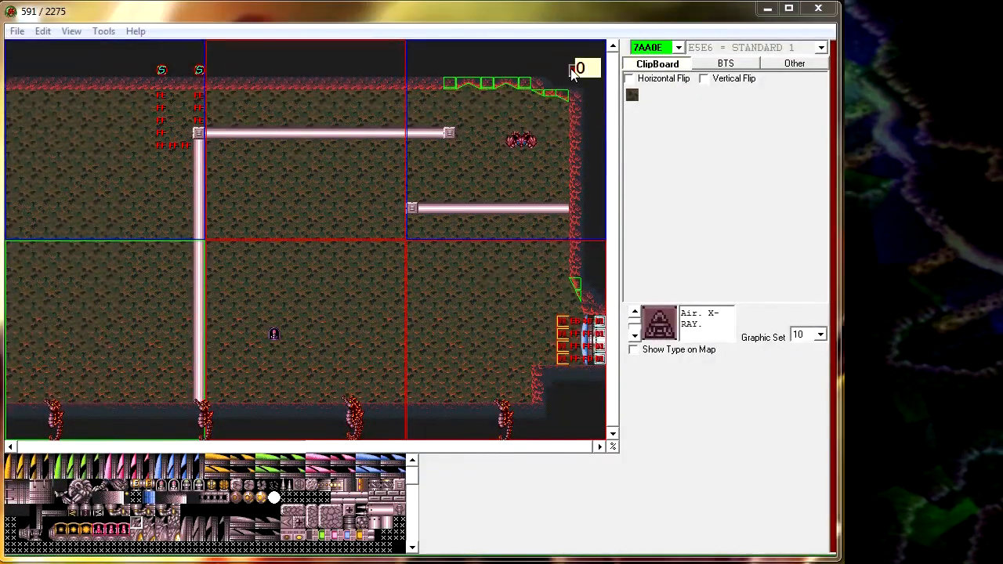
key(Return)
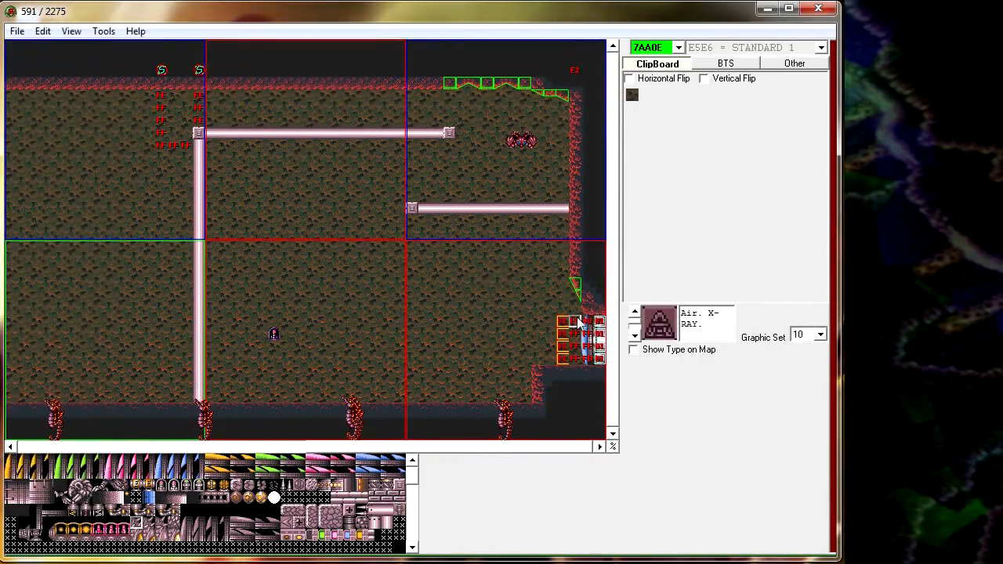
click(17, 31)
click(66, 75)
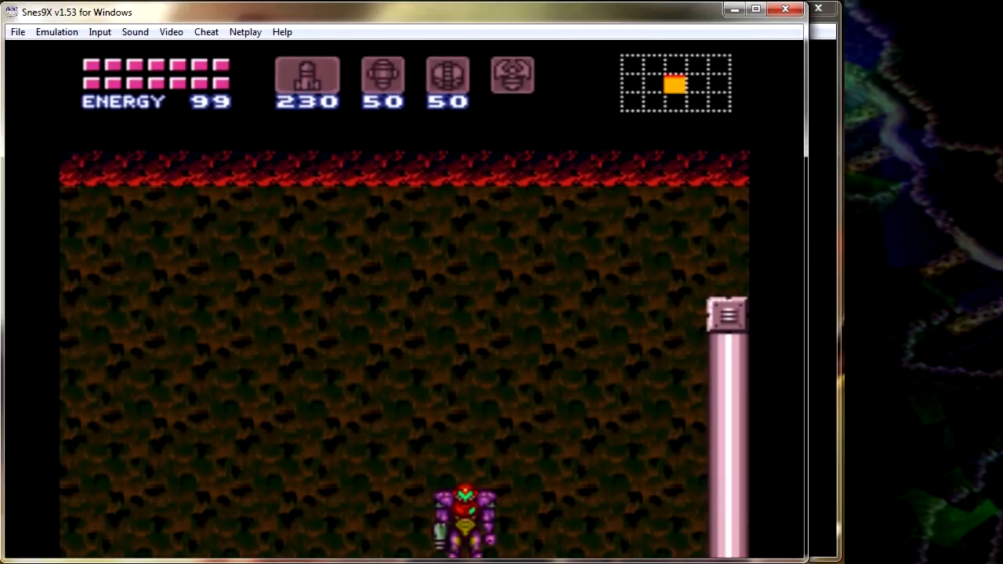
- Test the scrolling in the emulator by moving Samus through the upper-right screen and down to the lower-right door
key(Right)
key(v)
key(Tab)
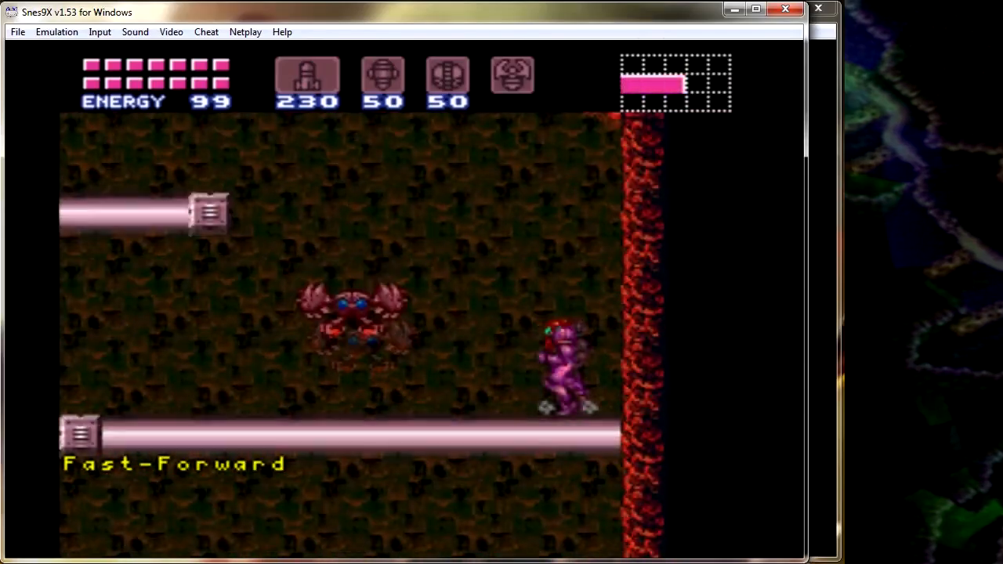
key(Left)
key(v)
key(Tab)
key(Right)
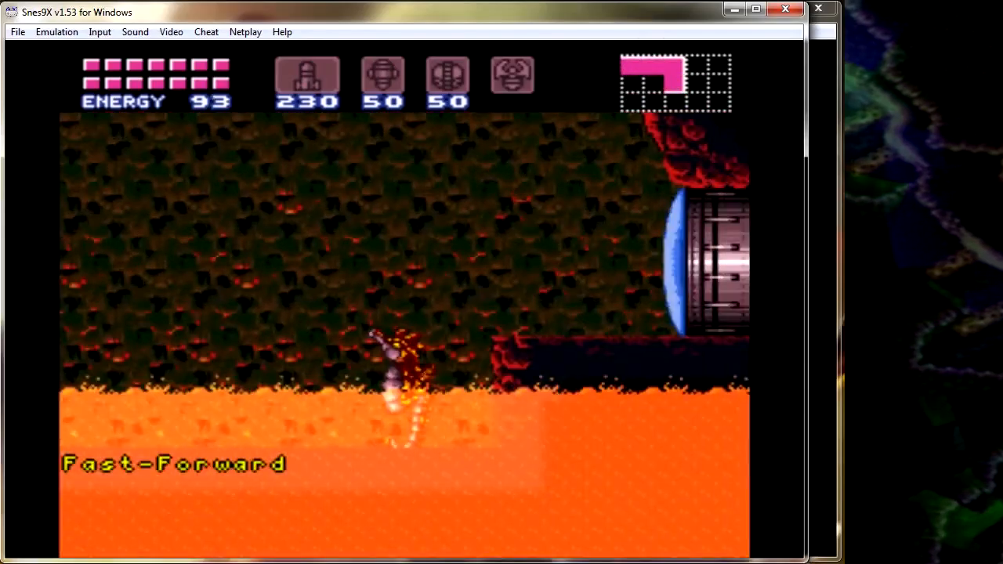
key(v)
key(Left)
key(v)
key(Right)
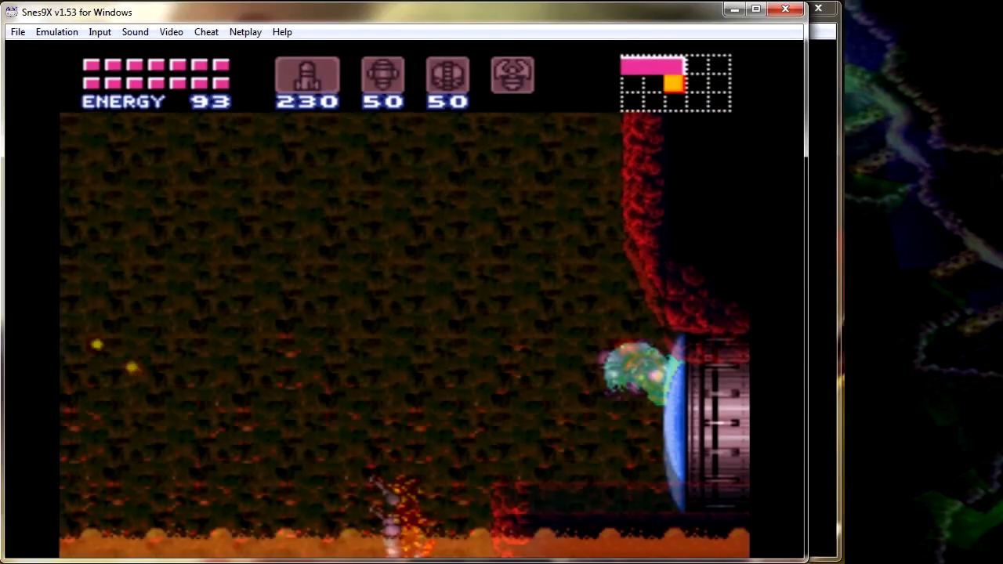
key(Left)
key(v)
key(Right)
key(Right)
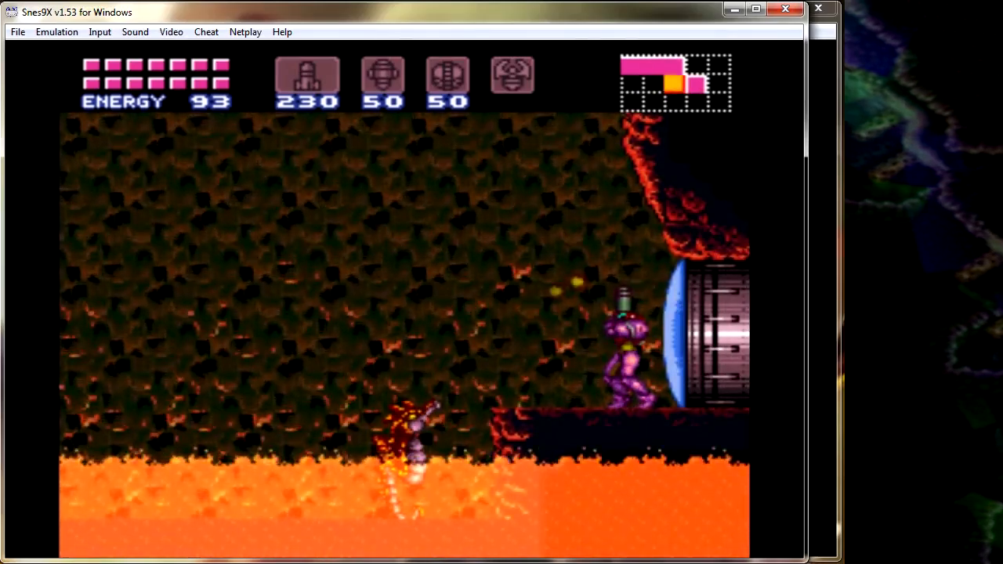
- Test the scrolling from the lower-right door by moving Samus back across the lower screens to the vertical pillar
key(Left)
key(v)
key(v)
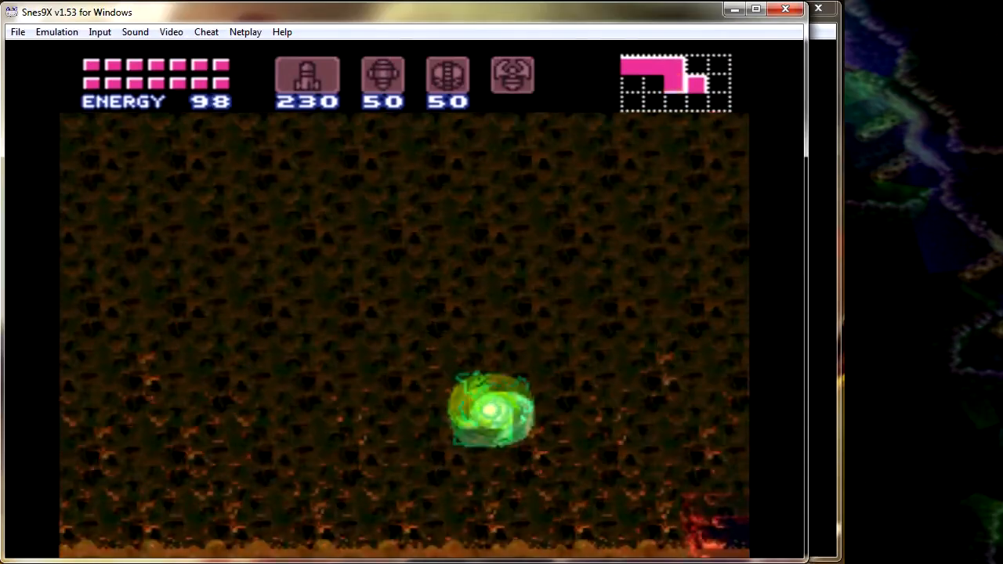
key(v)
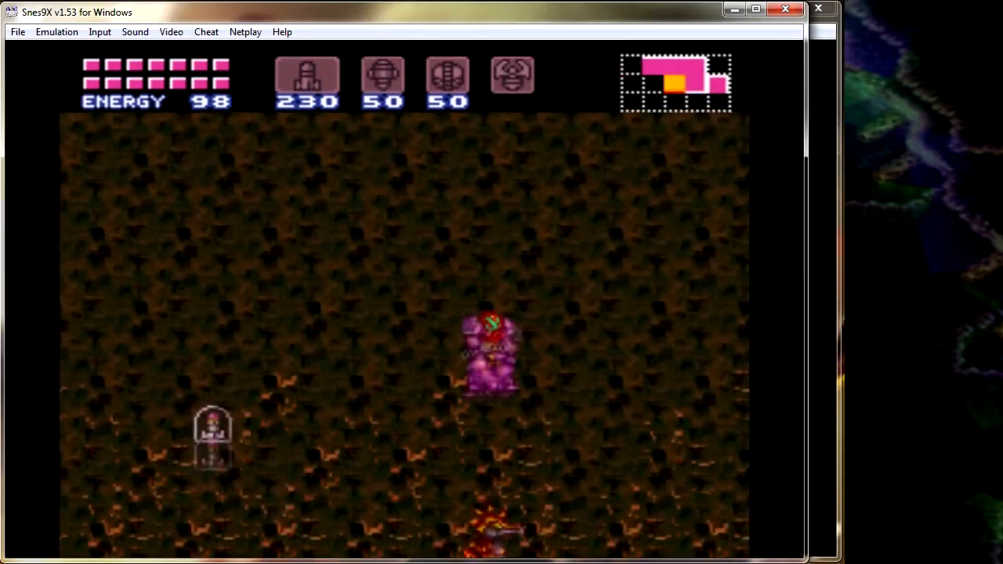
key(Left)
key(v)
key(s)
key(Right)
key(v)
key(Left)
key(v)
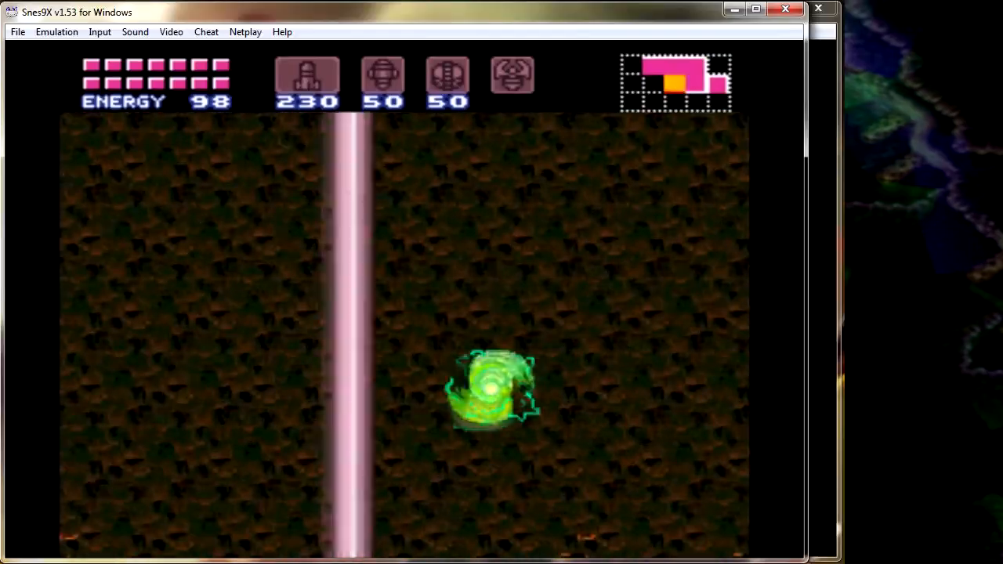
- Test the upper screens' scrolling by moving Samus up to the upper-right corner and back to the pillar's top platform
key(Right)
key(v)
key(v)
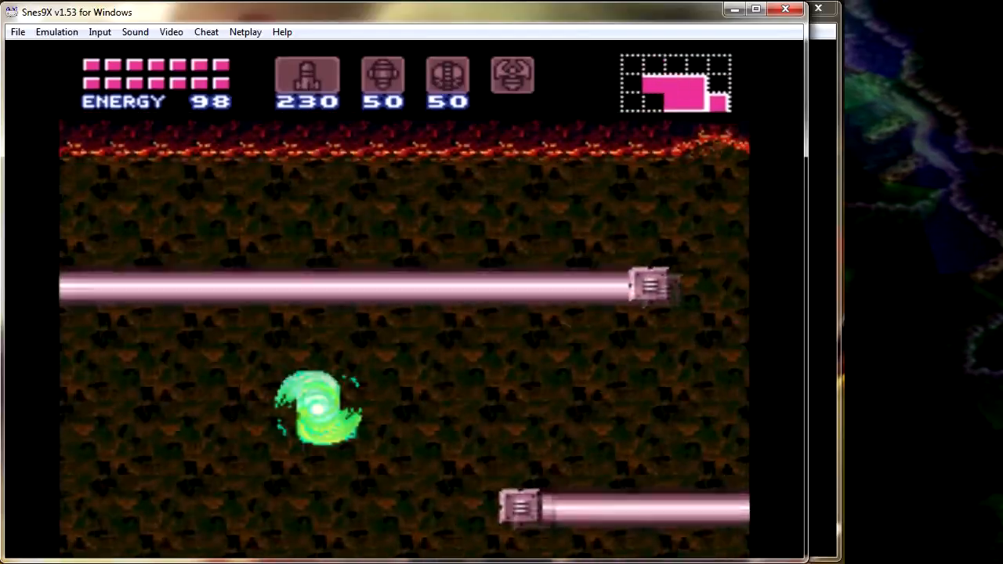
key(v)
key(Left)
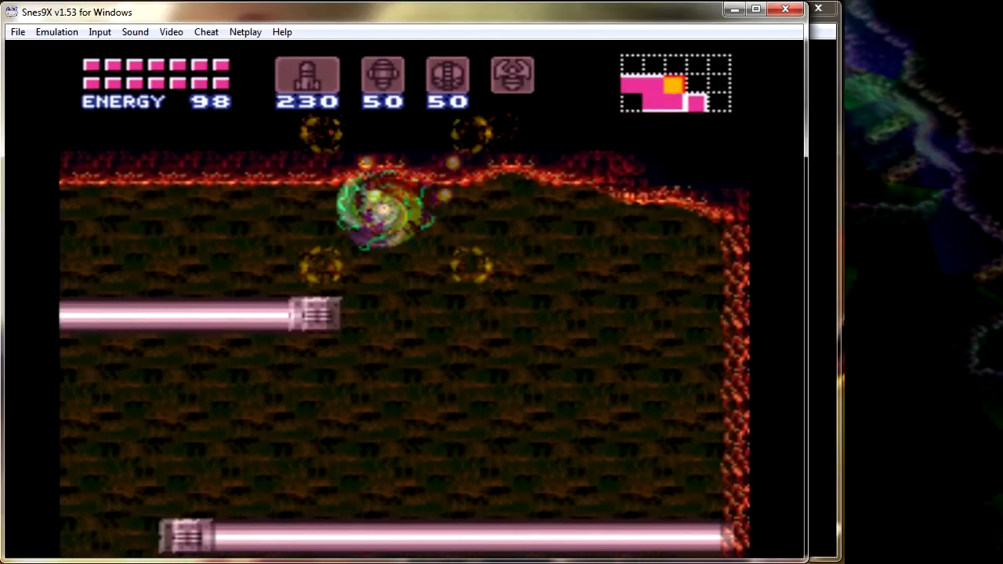
key(Right)
key(v)
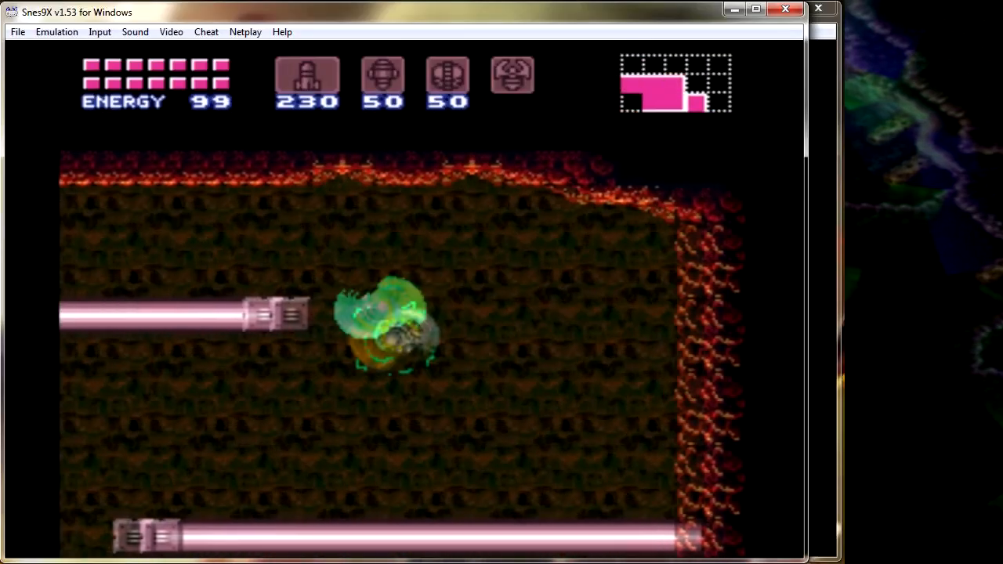
key(Left)
key(v)
key(s)
key(Left)
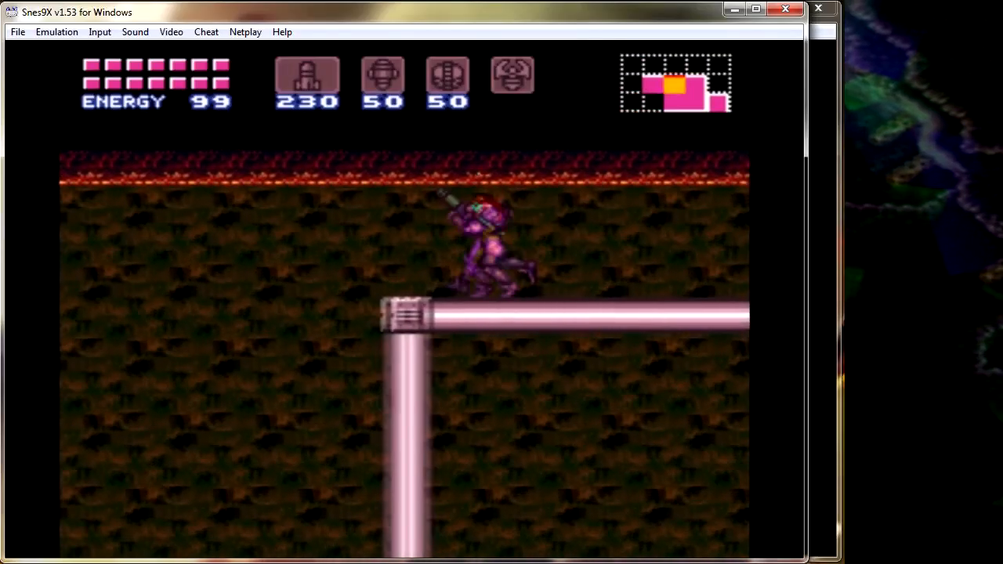
key(Left)
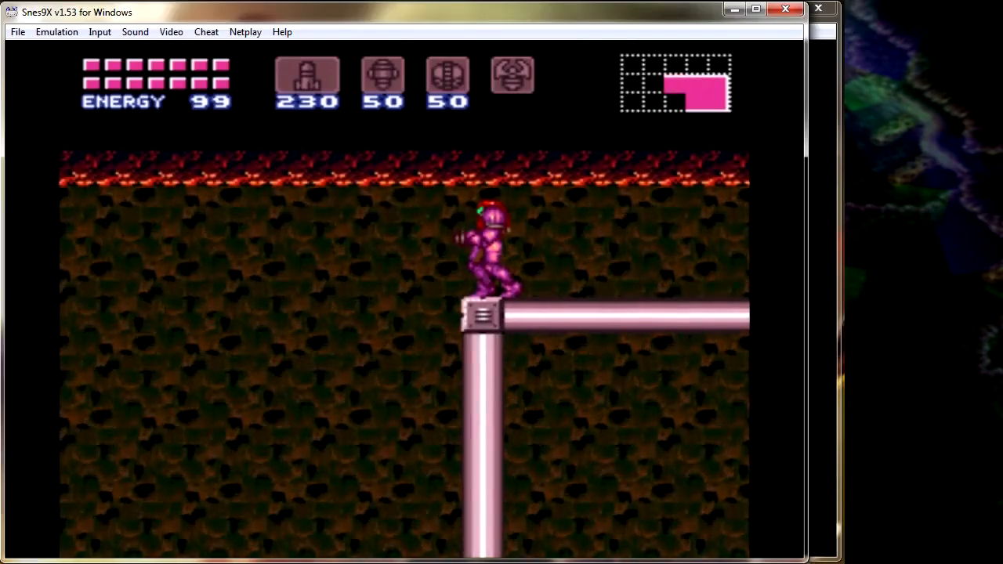
- Close the emulator, resume normal editing in SMILE, and save the room
click(784, 9)
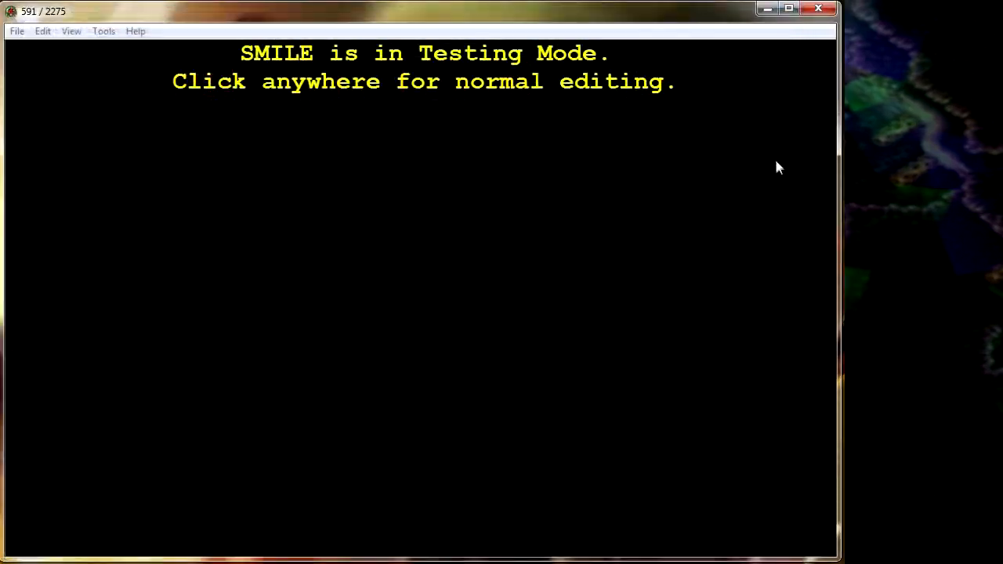
click(740, 174)
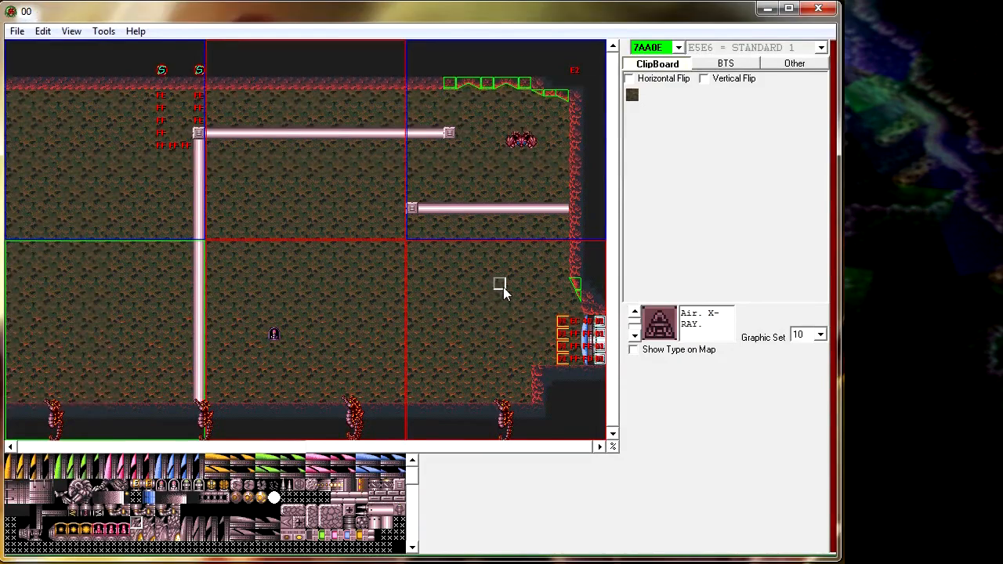
click(15, 31)
click(26, 30)
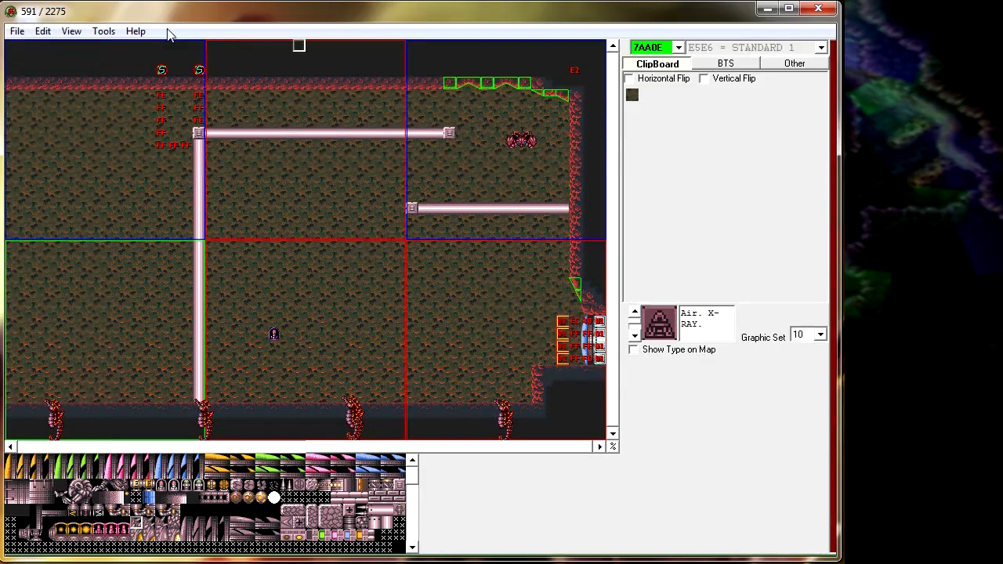
click(17, 30)
click(31, 62)
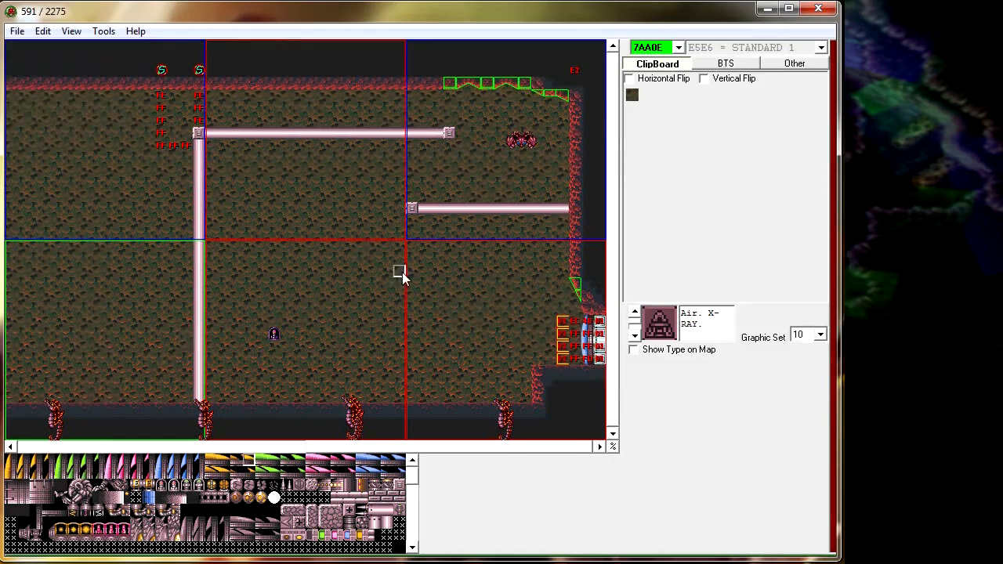
- Refresh the room by opening and leaving the Scroll Editor, and save the room
click(103, 31)
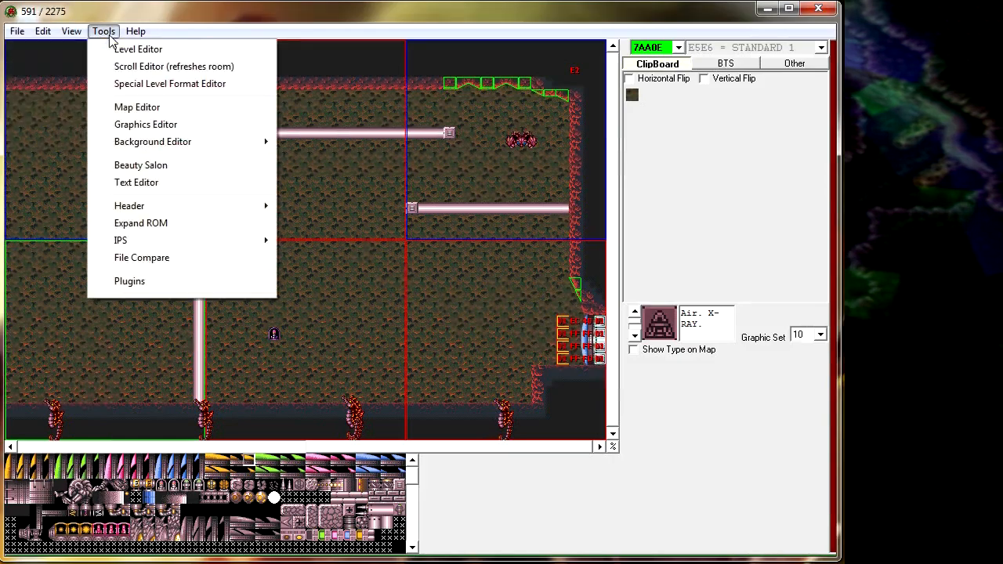
click(168, 67)
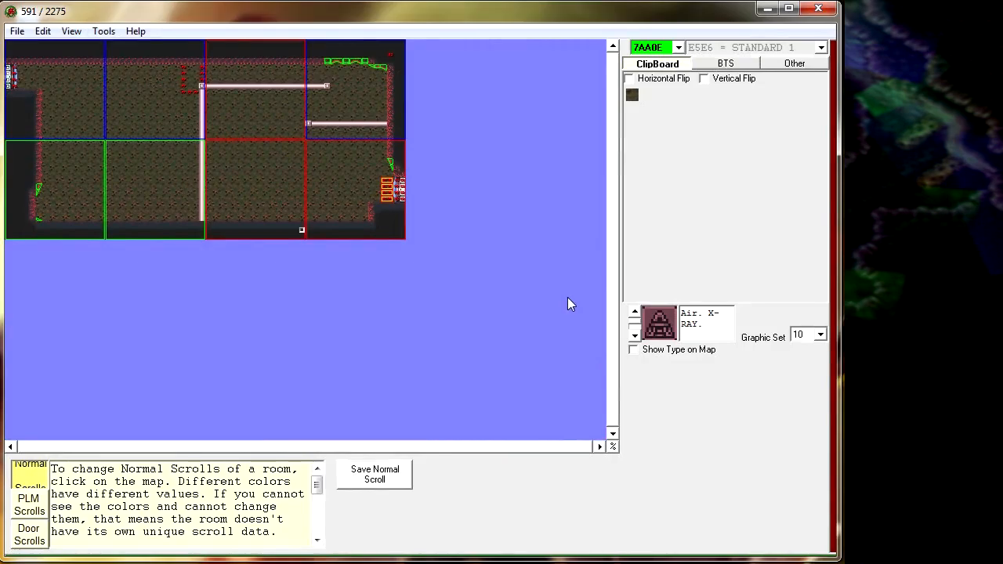
click(105, 31)
click(124, 67)
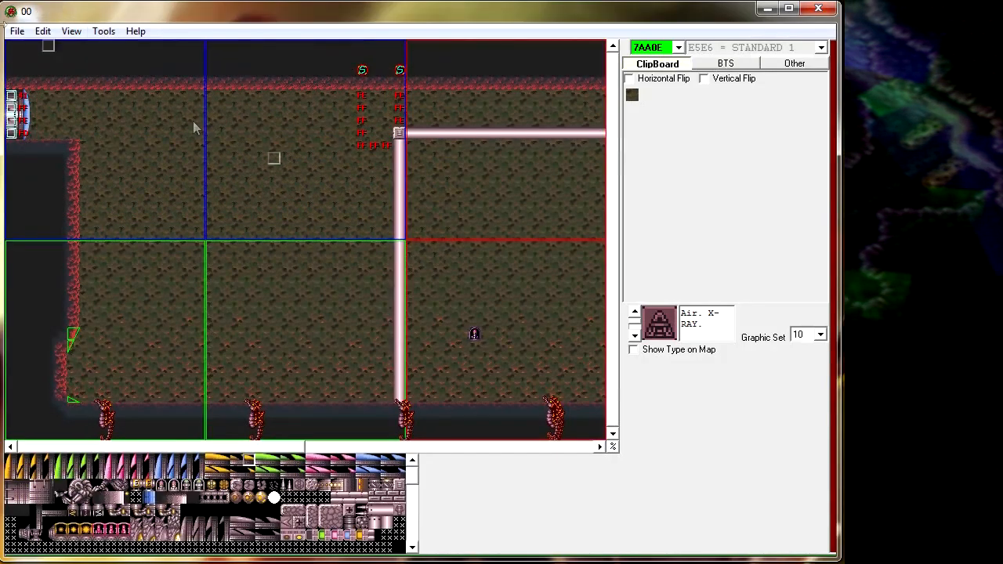
click(19, 32)
click(55, 65)
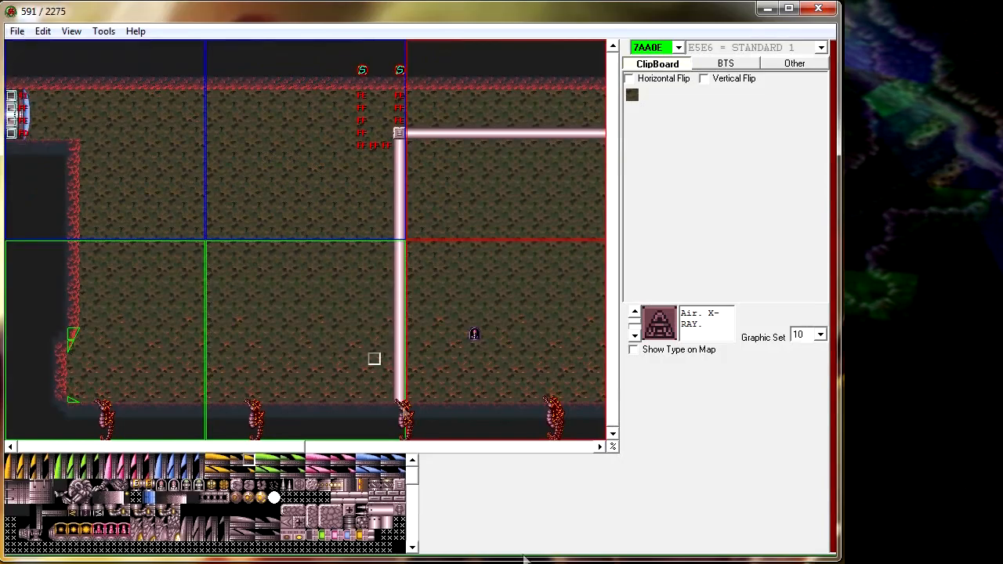
- Review the scroll PLMs and extension blocks from the central pillar to the lower-right door, saving the room again
click(581, 448)
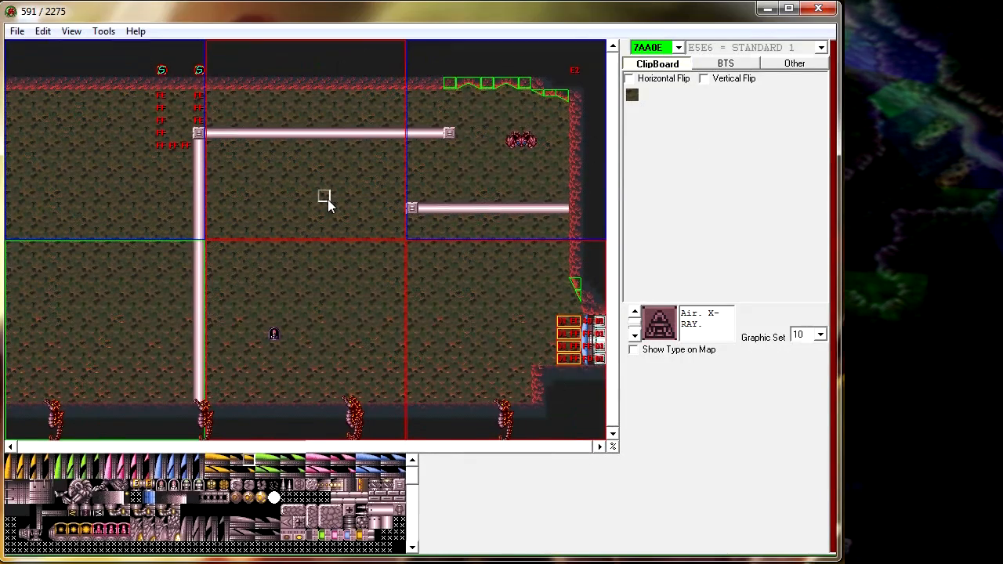
click(17, 30)
click(47, 65)
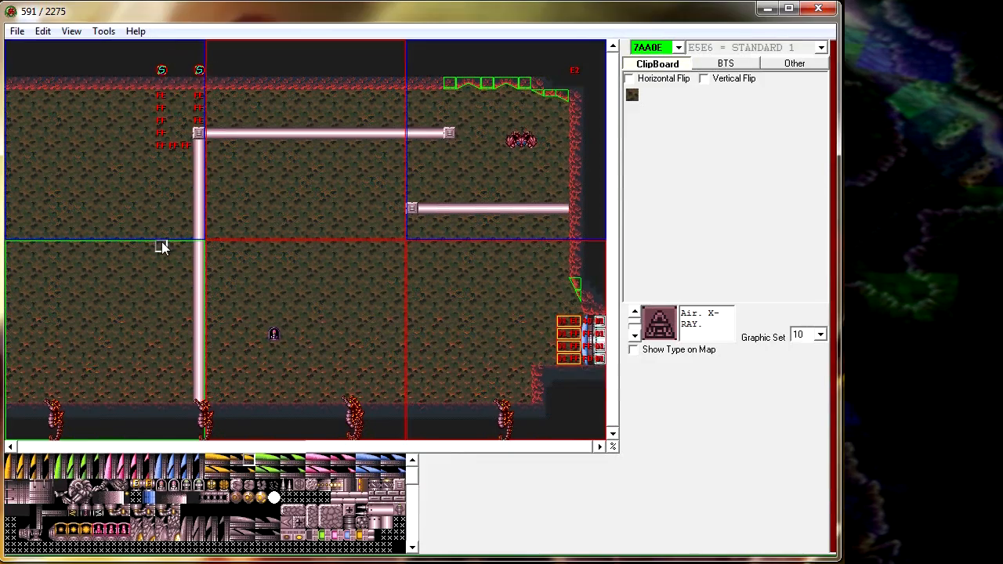
right_click(305, 185)
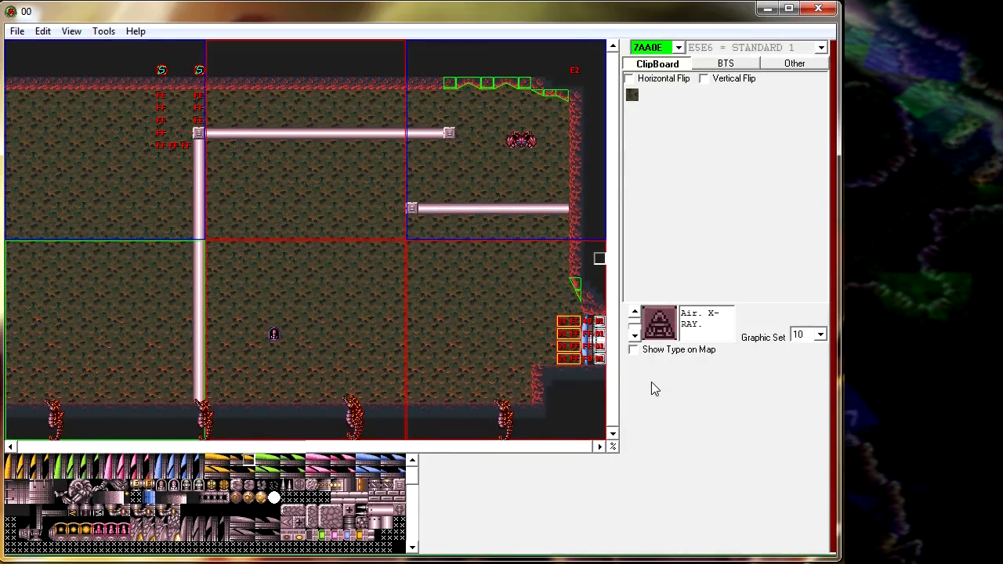
click(17, 31)
click(39, 66)
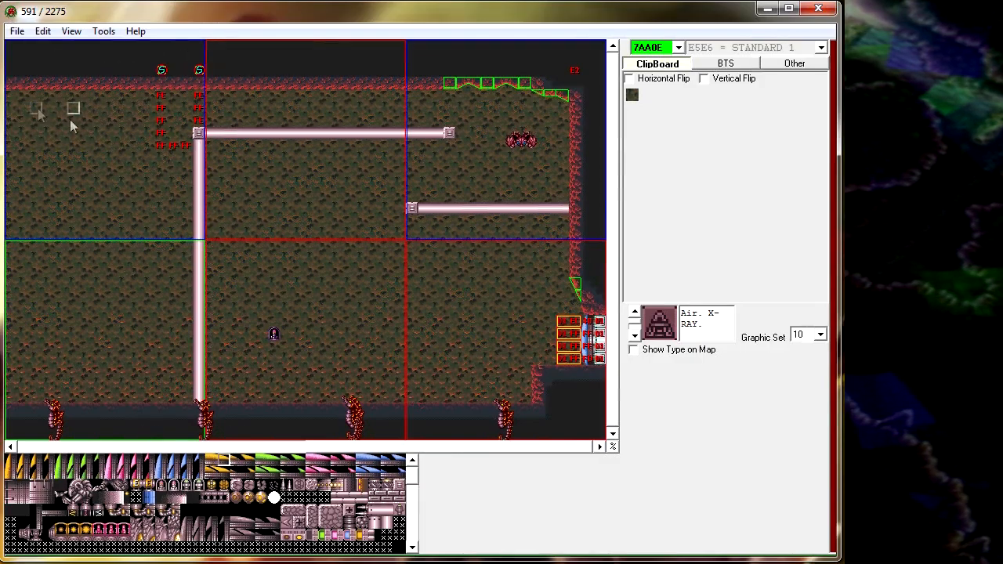
drag(536, 448, 352, 450)
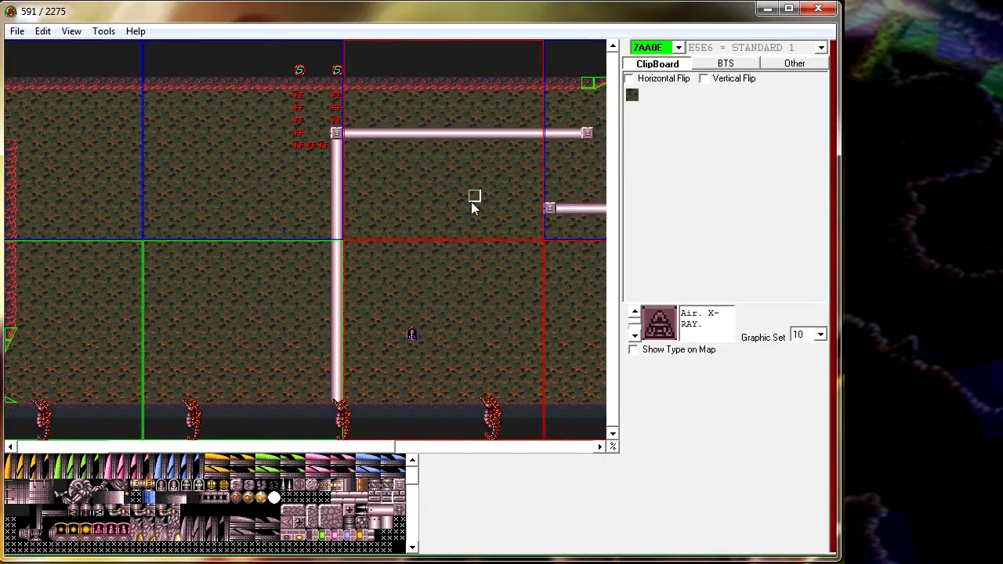
click(501, 449)
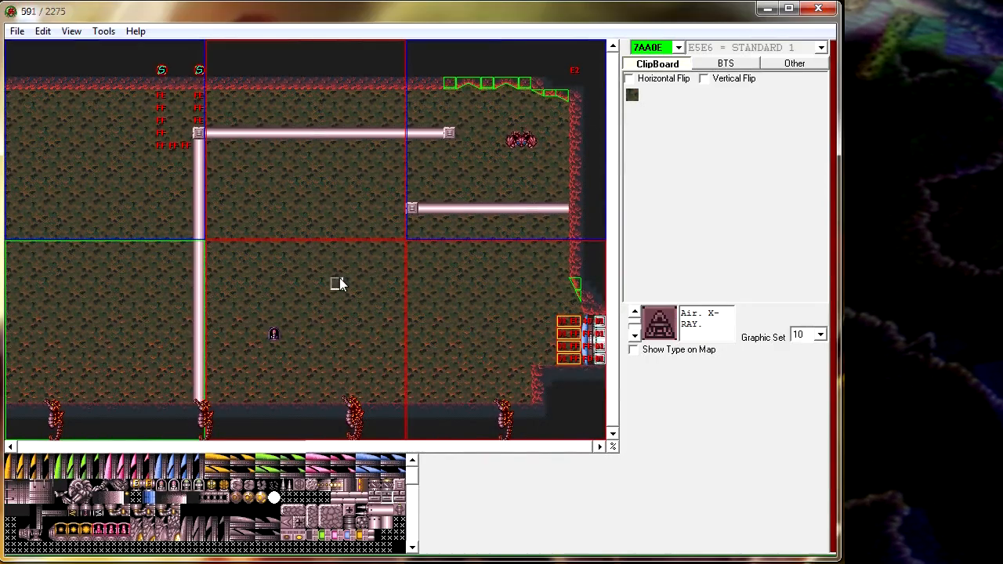
click(16, 31)
click(48, 68)
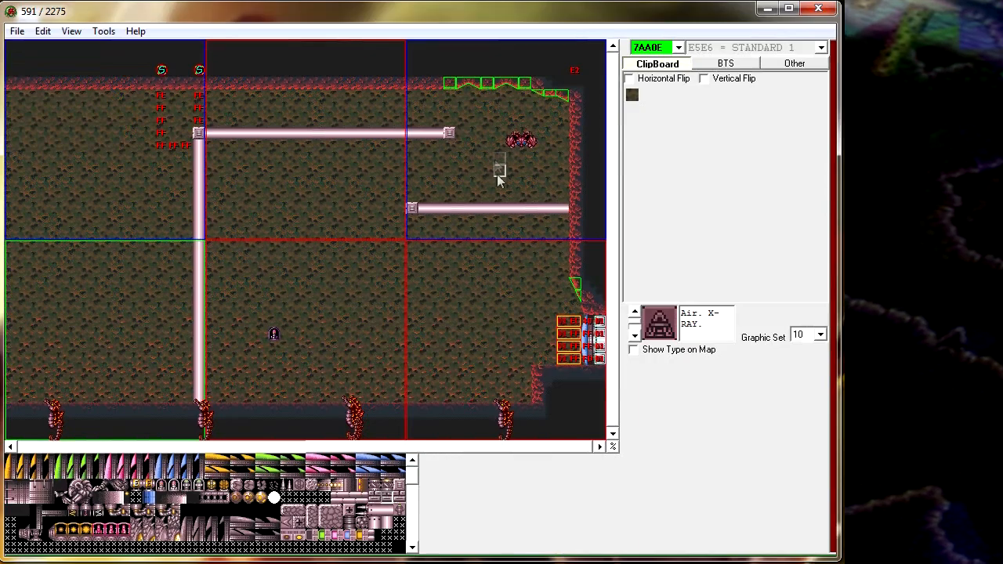
drag(518, 449, 250, 443)
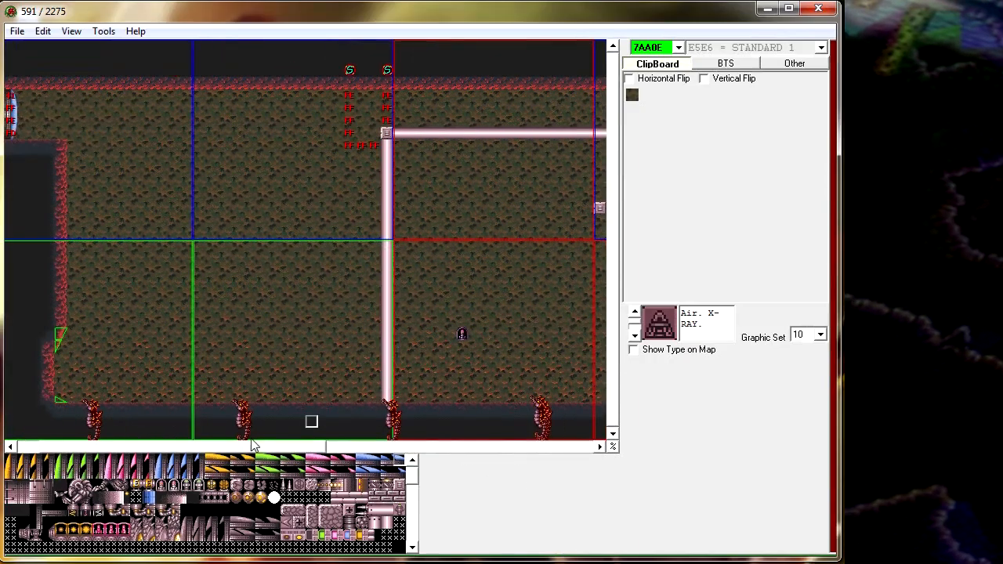